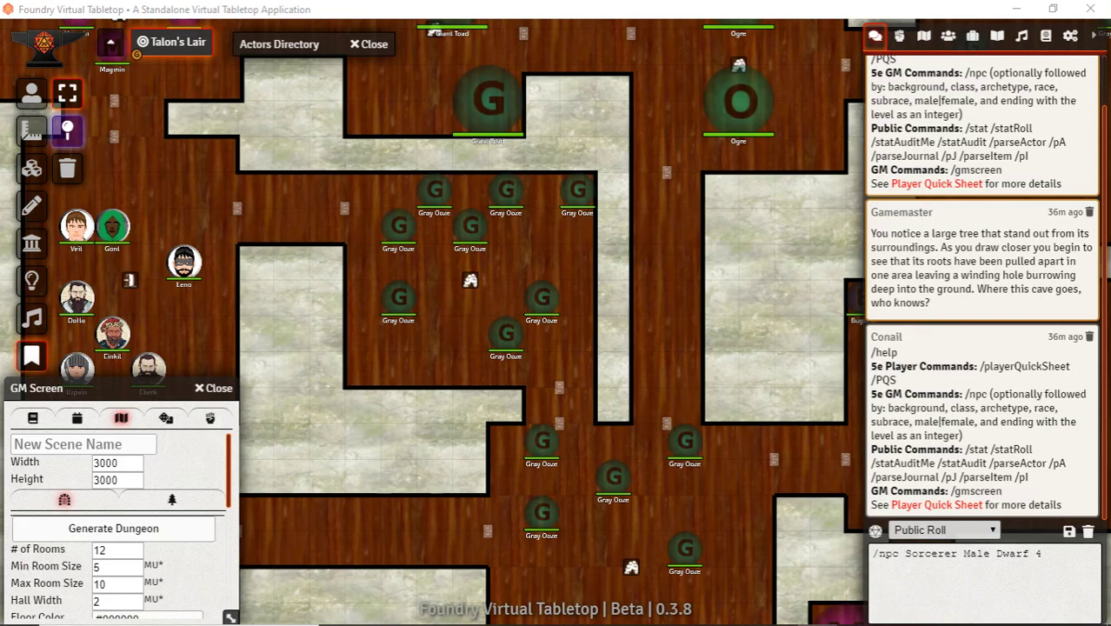
Inspect the character sheet of the crowned dwarf token in the entrance room and close it
scroll(580, 351, down, 3)
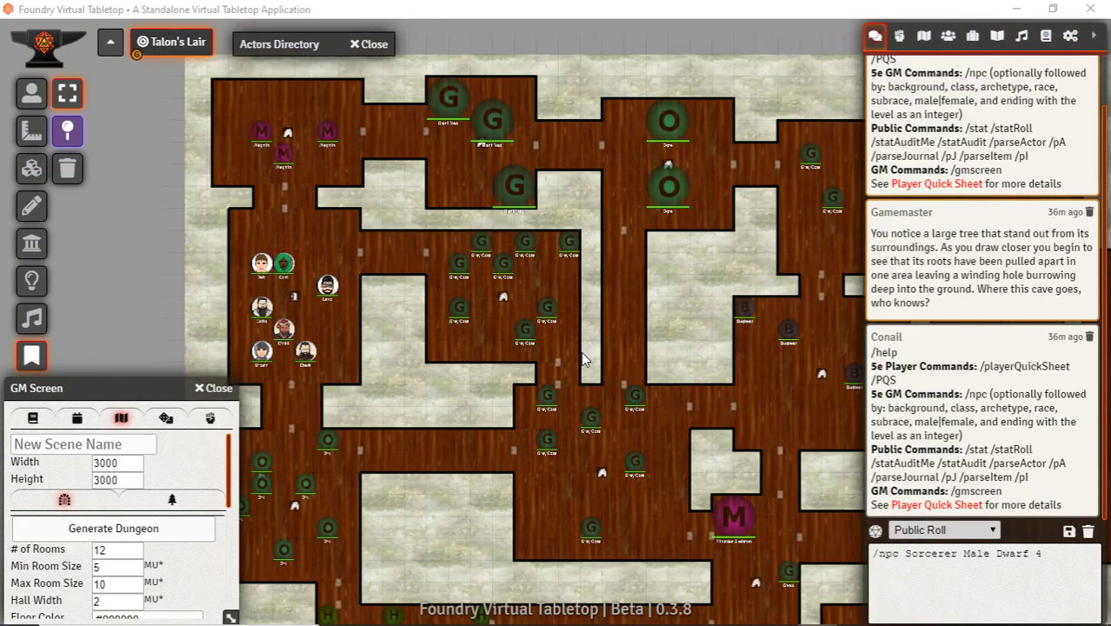
drag(461, 392, 282, 154)
drag(350, 262, 675, 524)
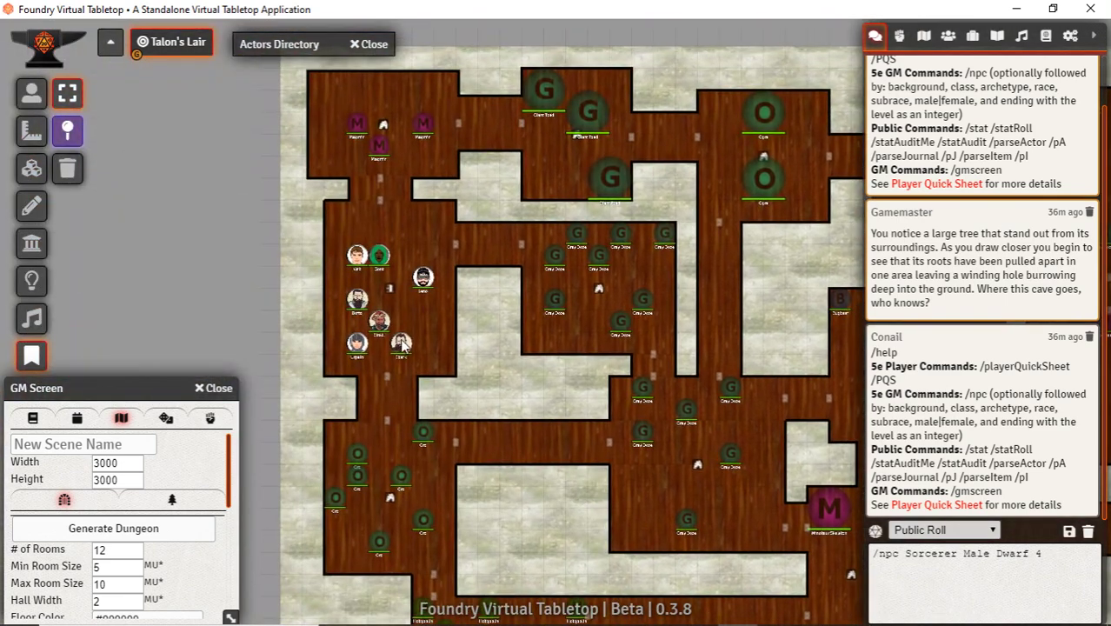
click(26, 101)
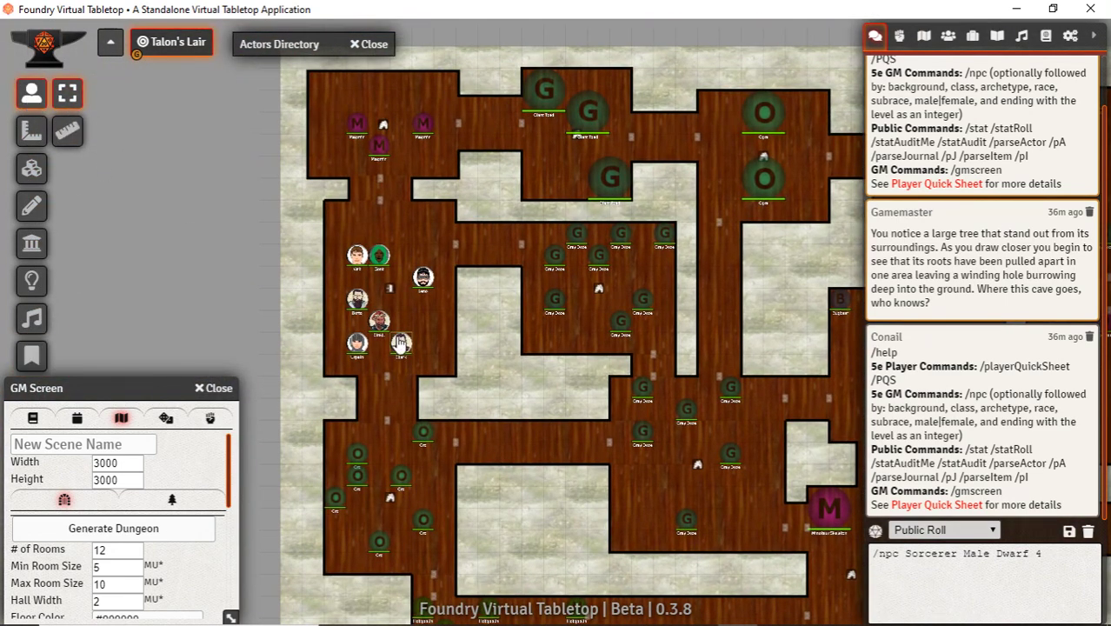
click(400, 344)
click(378, 263)
click(356, 261)
double_click(379, 329)
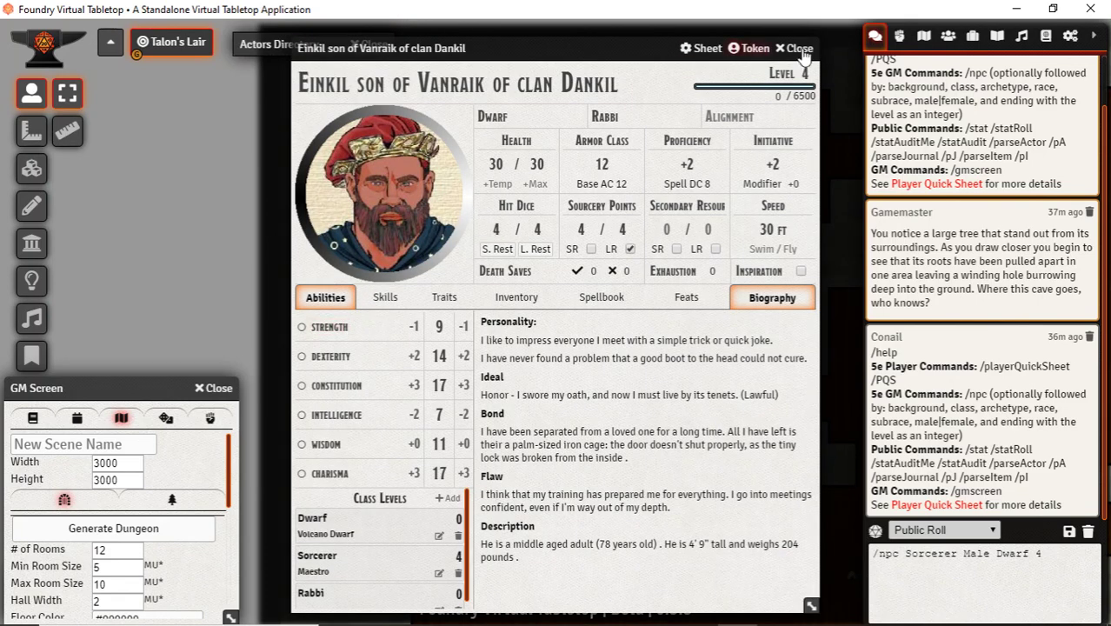
key(Escape)
key(Escape)
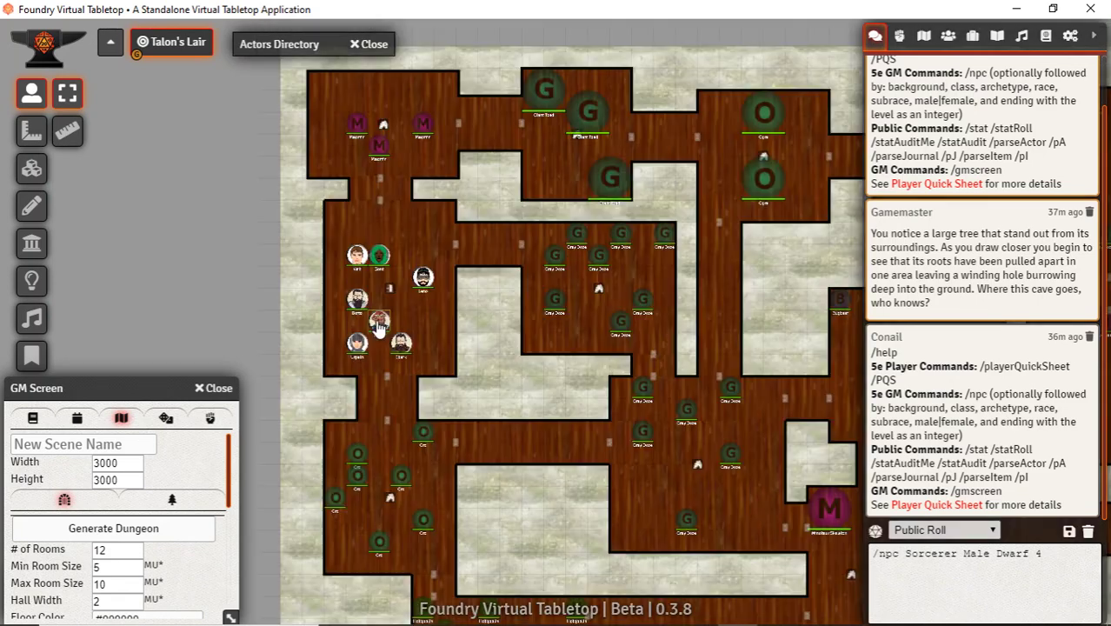
Read through the Cave Chamber journal note in the Gray Ooze room and close it
drag(502, 444, 417, 517)
drag(657, 465, 711, 396)
scroll(470, 284, up, 10)
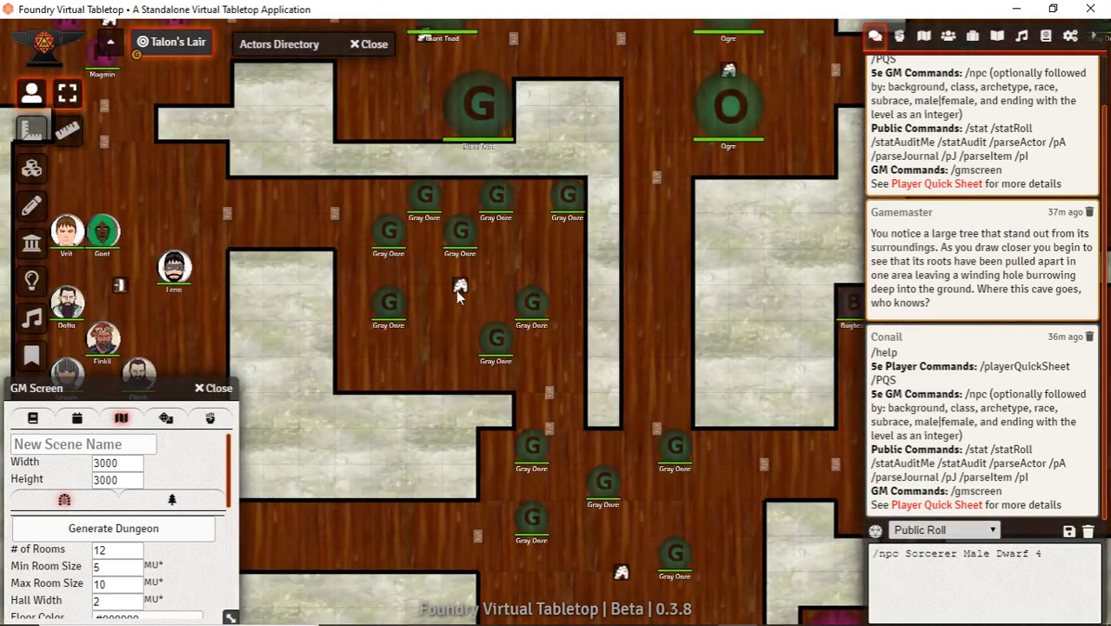
click(33, 359)
double_click(462, 288)
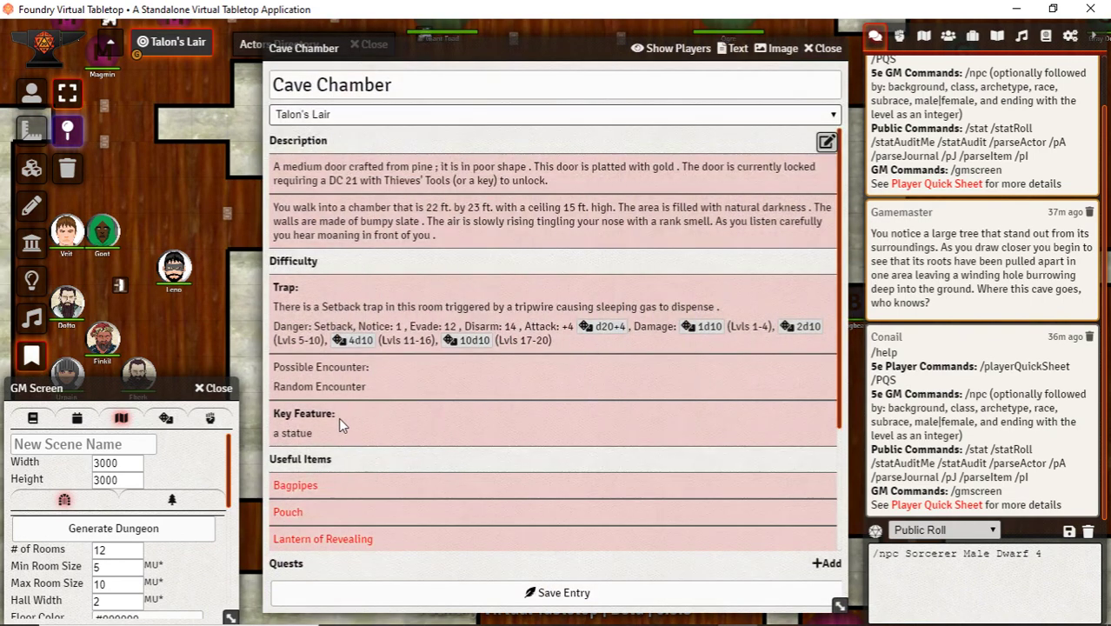
scroll(623, 327, down, 2)
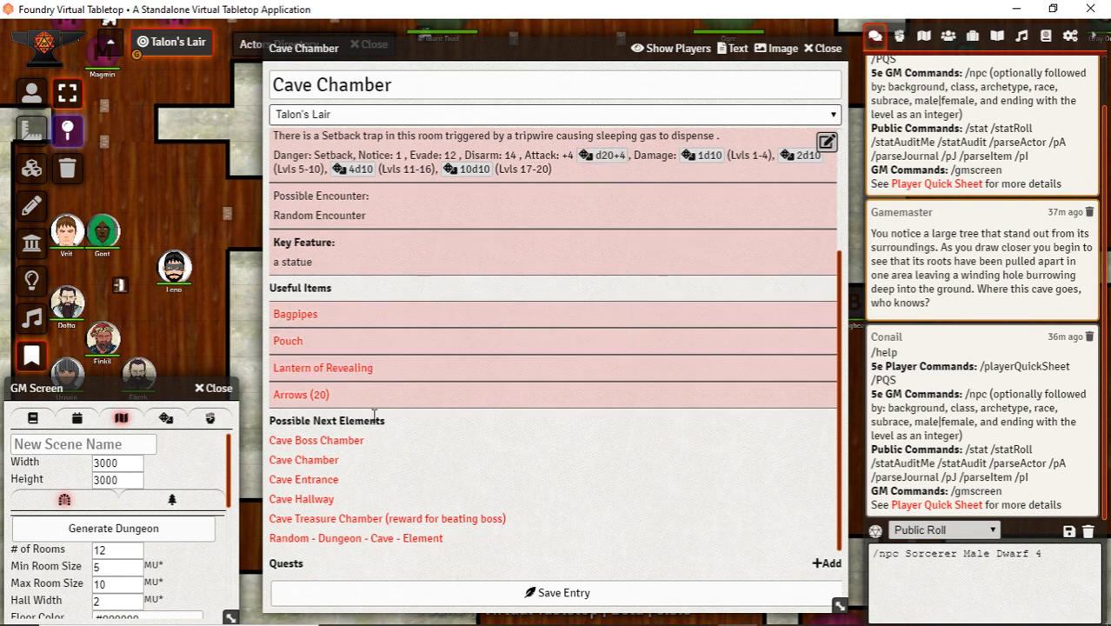
scroll(401, 322, up, 2)
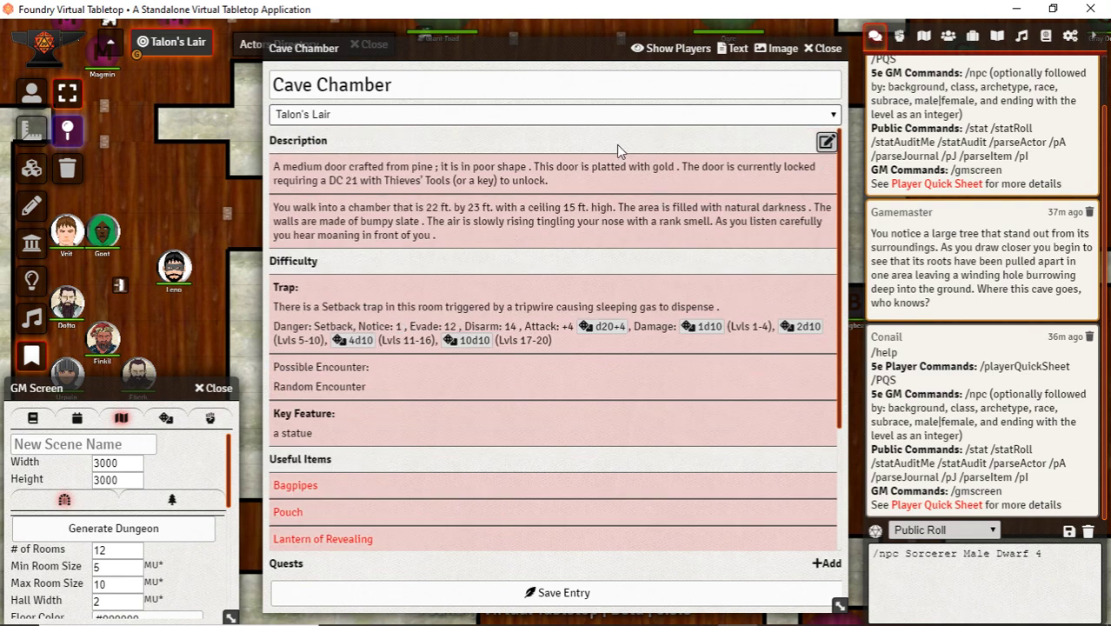
click(824, 48)
Check how many rolls have been made with Roll Count, and close the GM Screen
scroll(655, 334, down, 3)
drag(426, 390, 407, 448)
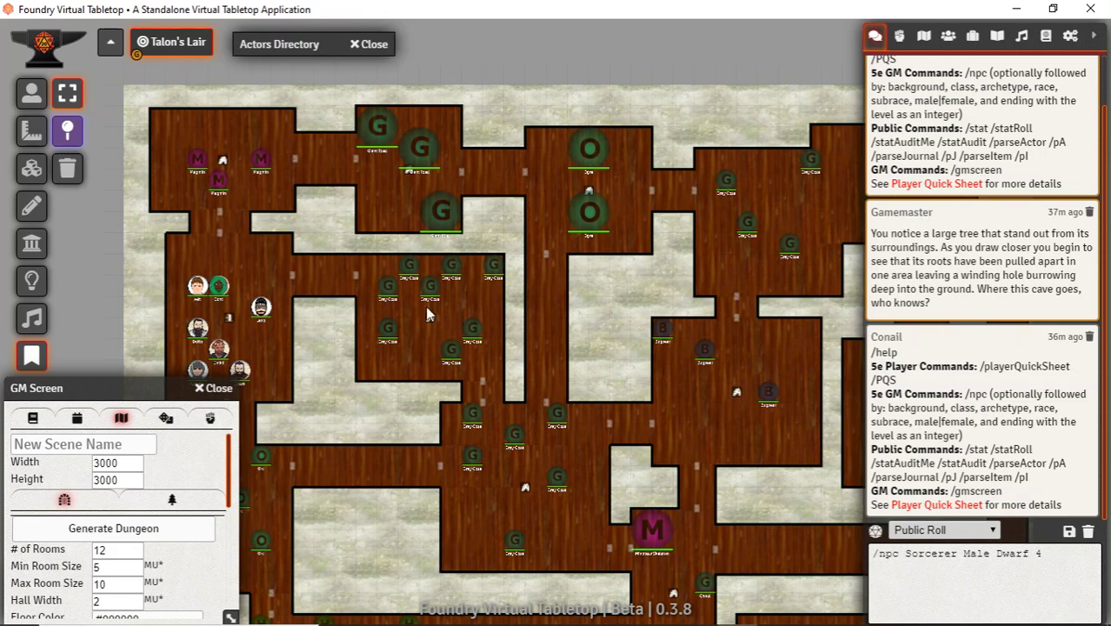
click(43, 420)
click(92, 537)
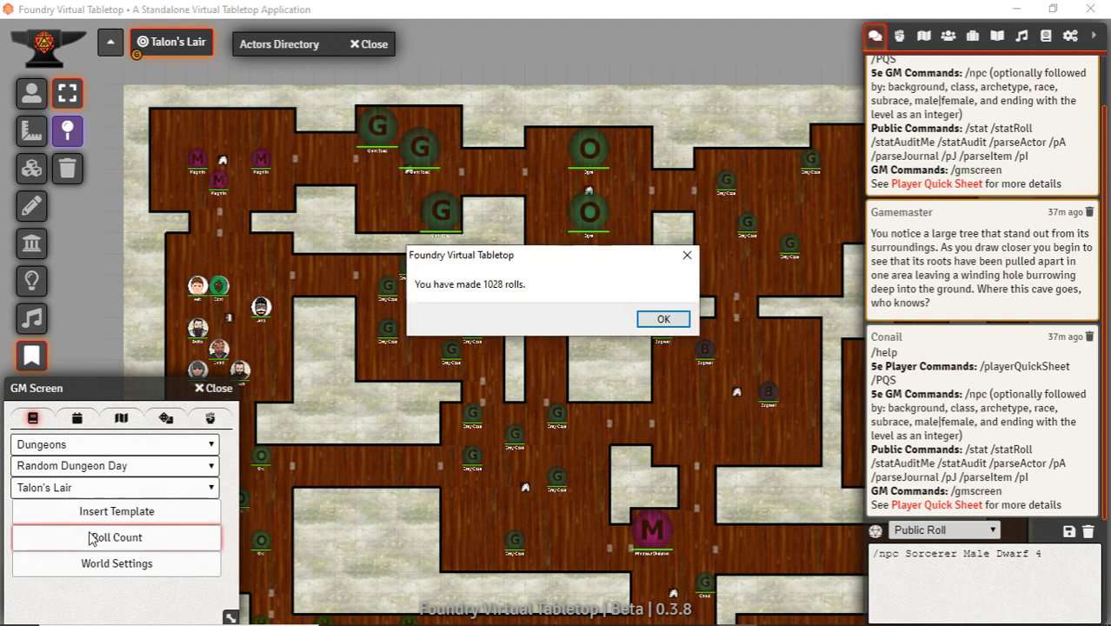
click(664, 319)
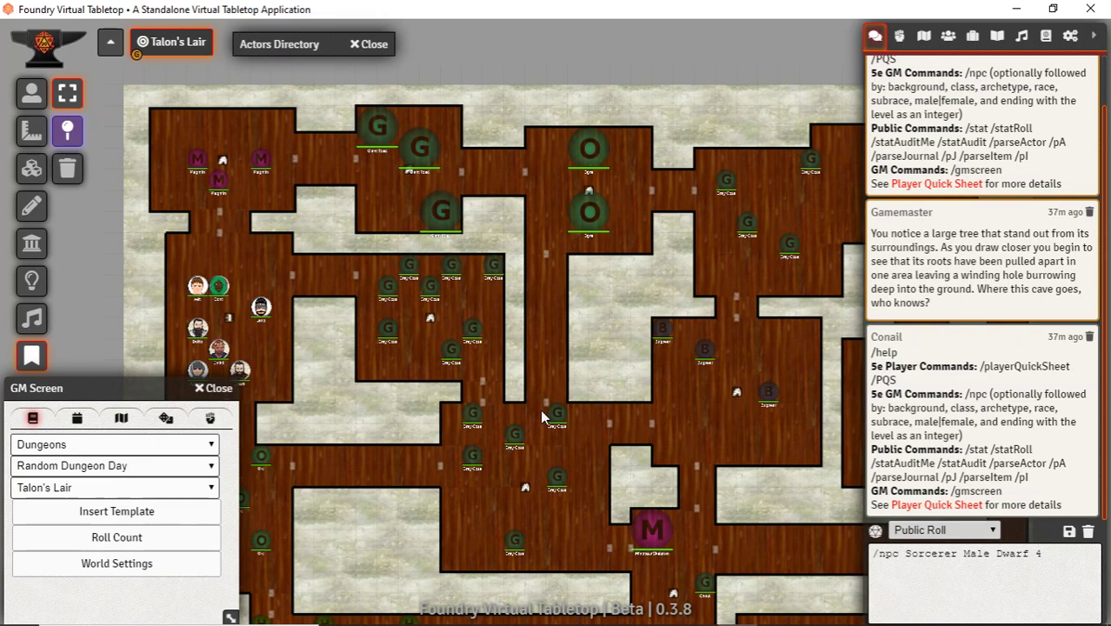
click(218, 388)
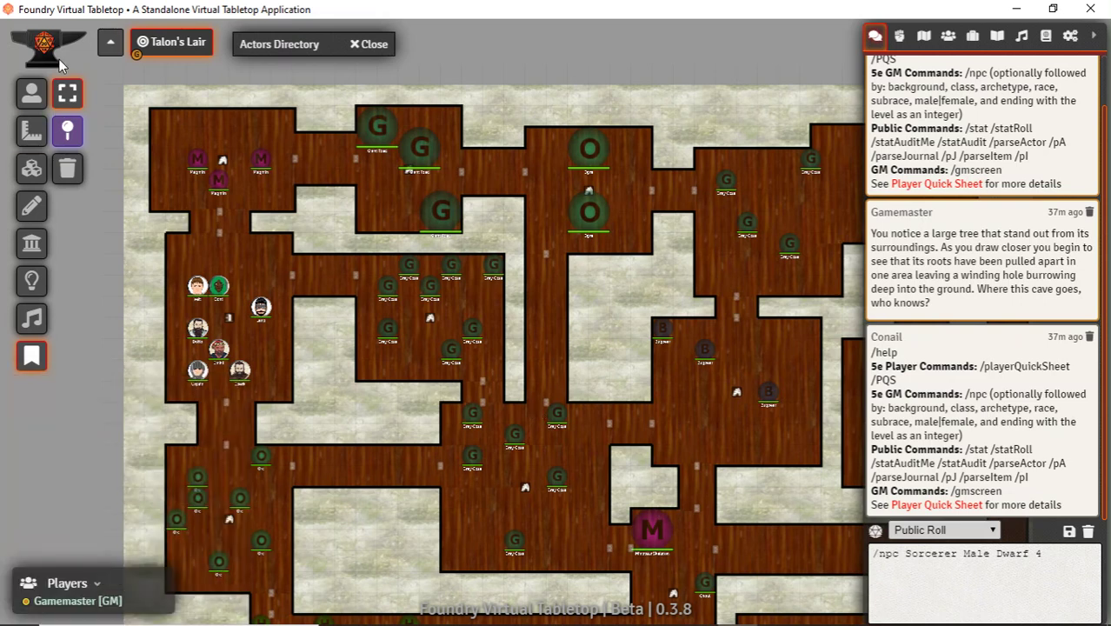
Clear the unsent /npc command from the chat message box
click(50, 42)
click(213, 388)
key(BackSpace)
key(BackSpace)
key(BackSpace)
key(BackSpace)
key(BackSpace)
key(BackSpace)
key(BackSpace)
key(BackSpace)
key(BackSpace)
key(BackSpace)
key(BackSpace)
key(BackSpace)
key(BackSpace)
key(BackSpace)
key(BackSpace)
key(BackSpace)
key(BackSpace)
key(BackSpace)
key(BackSpace)
key(BackSpace)
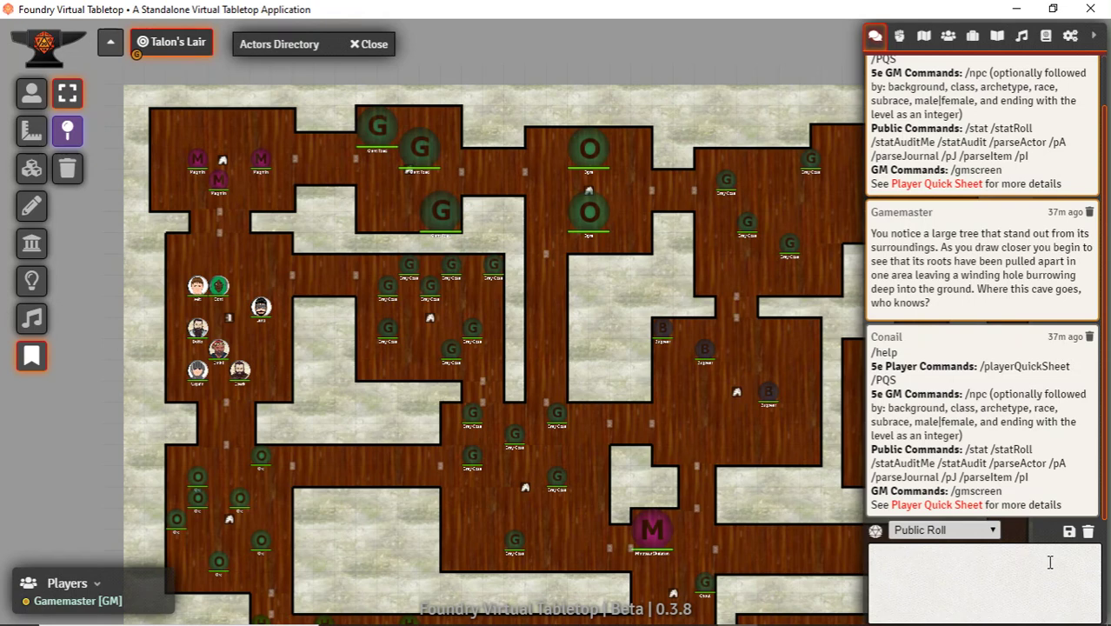
Reload the world and bring up the GM Screen with the /gmscreen chat command
key(F5)
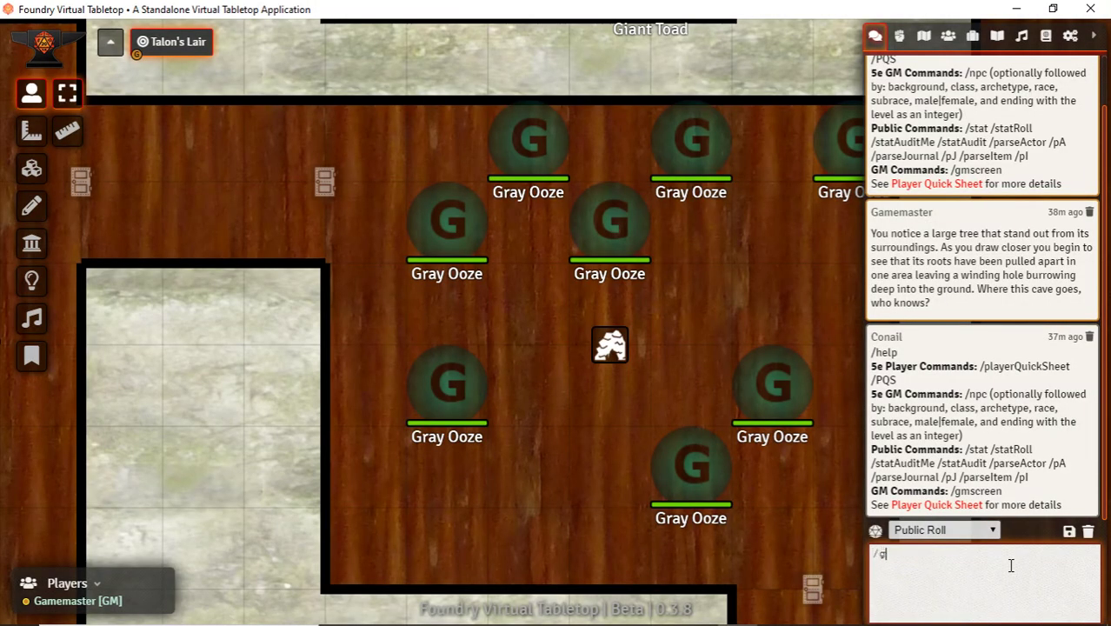
key(Return)
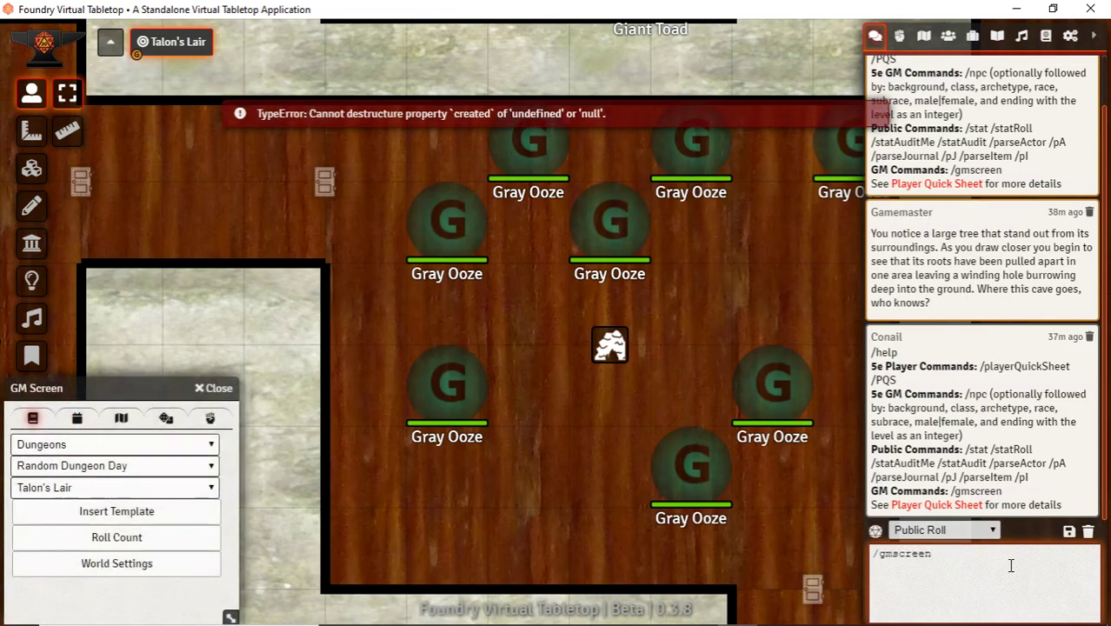
drag(205, 270, 398, 312)
scroll(423, 316, down, 5)
Reset the random encounters in the GM Screen, confirming the deletion of all of them
click(210, 420)
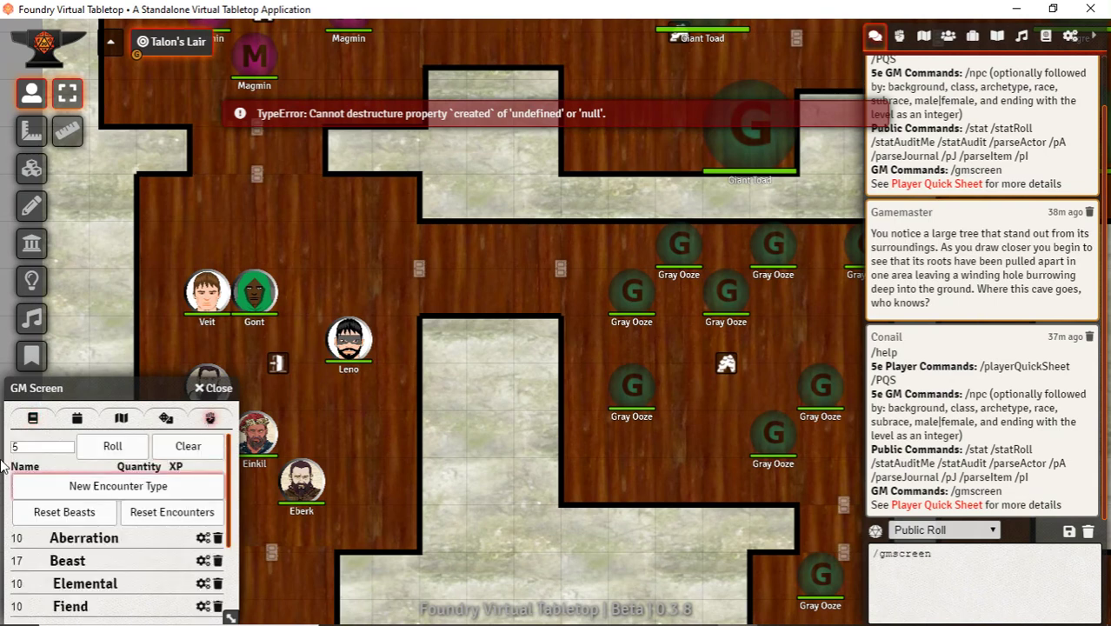
scroll(131, 567, down, 2)
scroll(131, 567, up, 3)
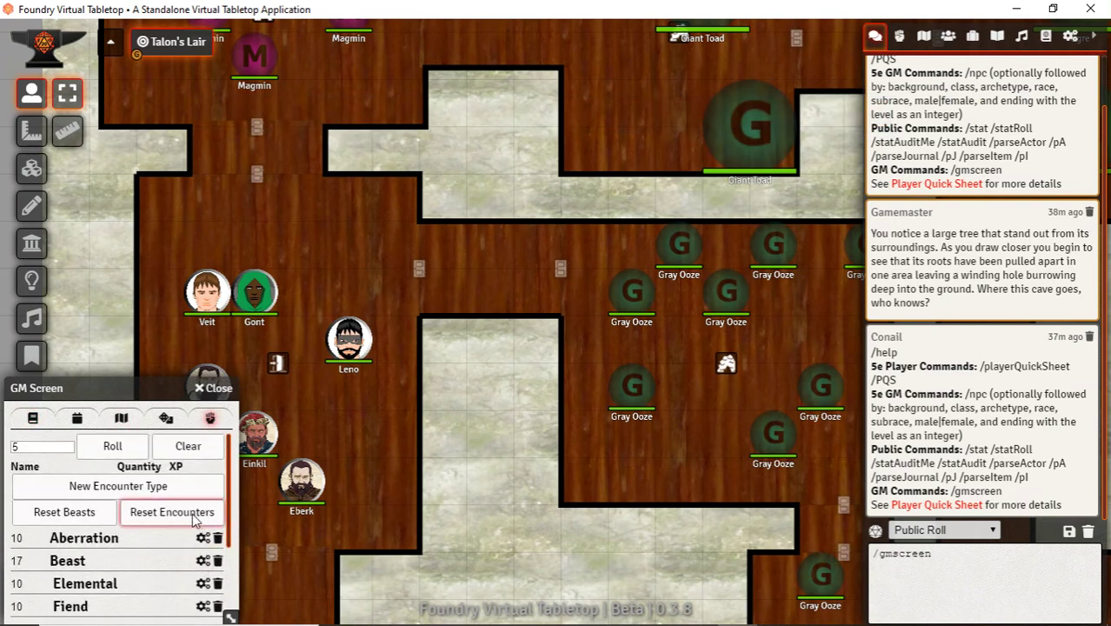
click(154, 514)
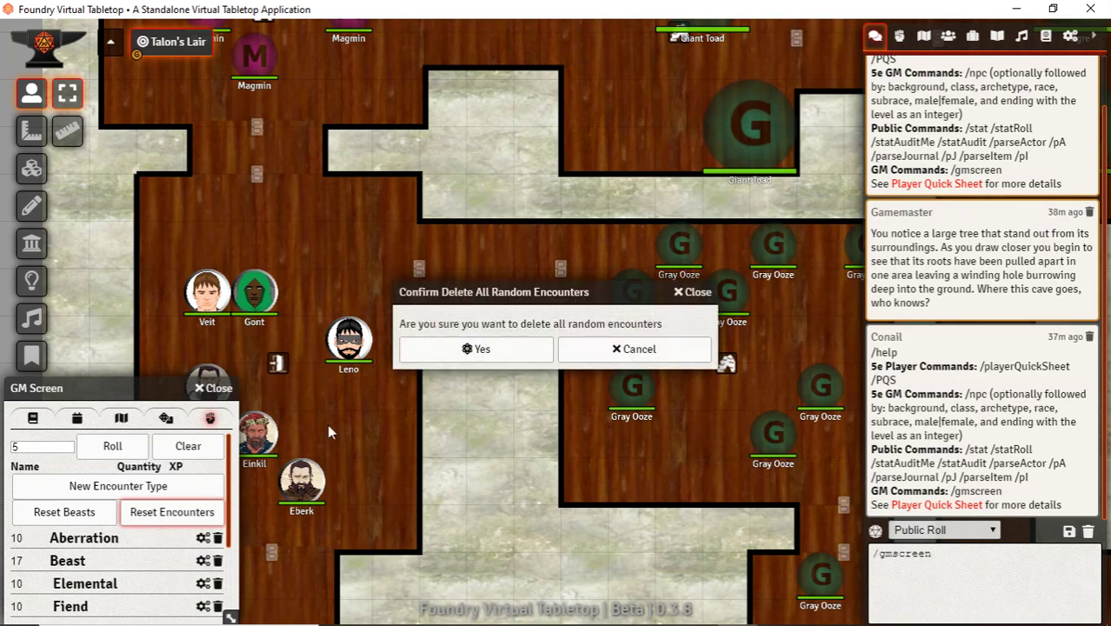
click(454, 346)
click(208, 419)
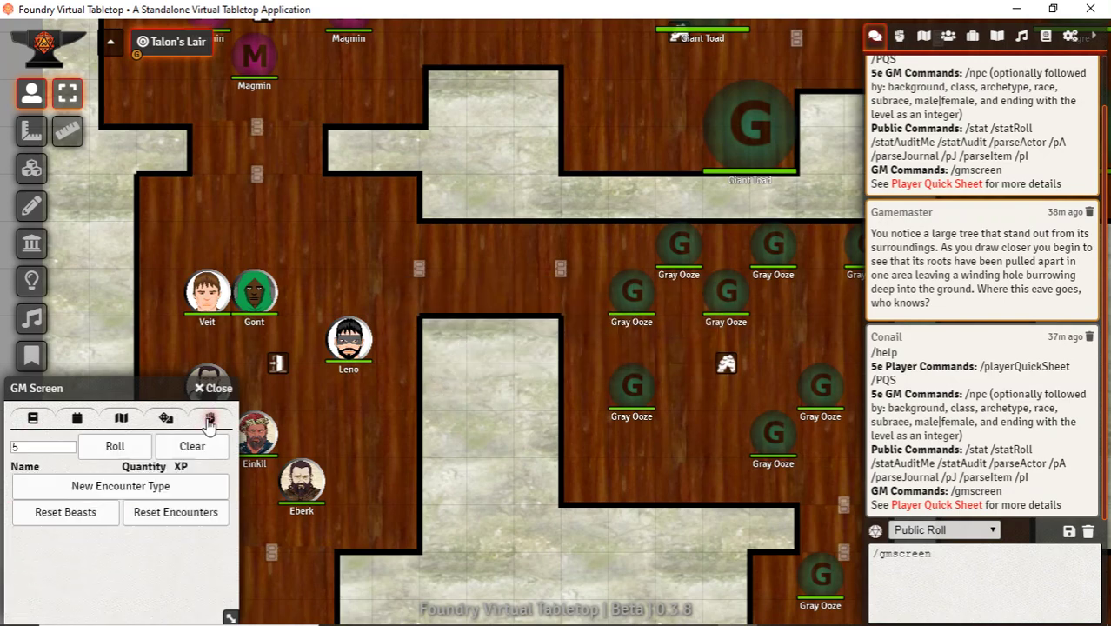
Start a new random encounter type and add challenge rating 4 to its creature filter
click(122, 487)
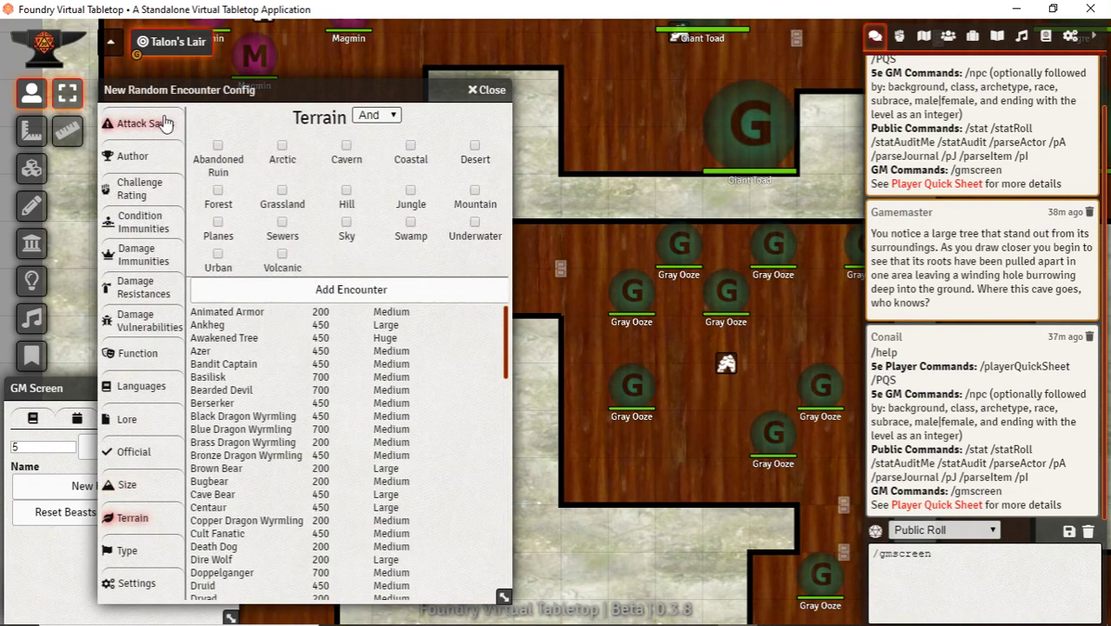
click(137, 583)
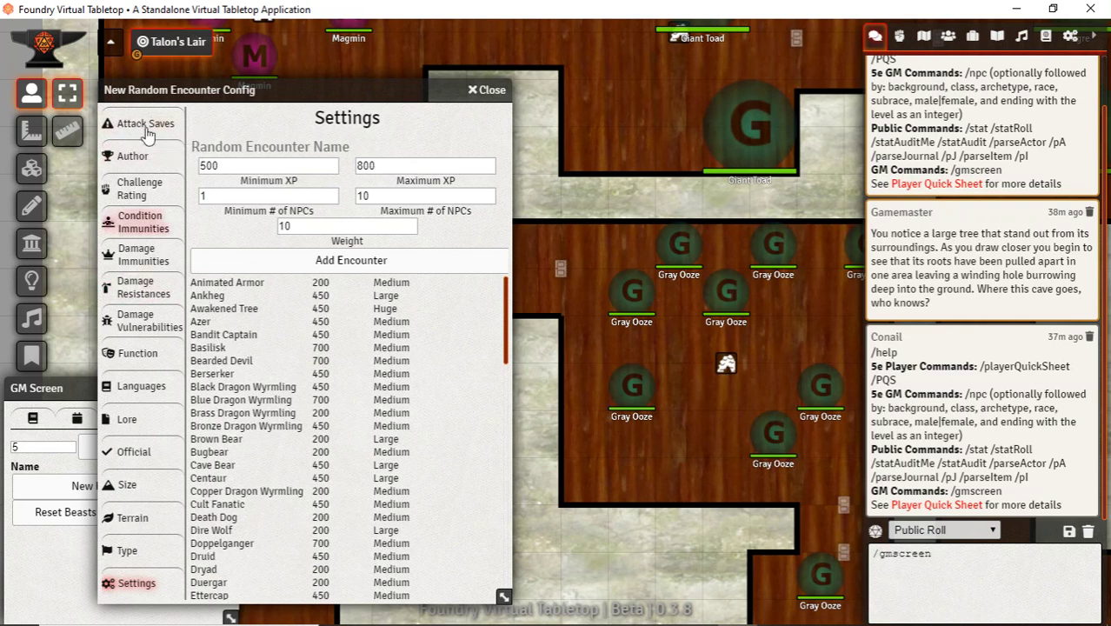
click(139, 193)
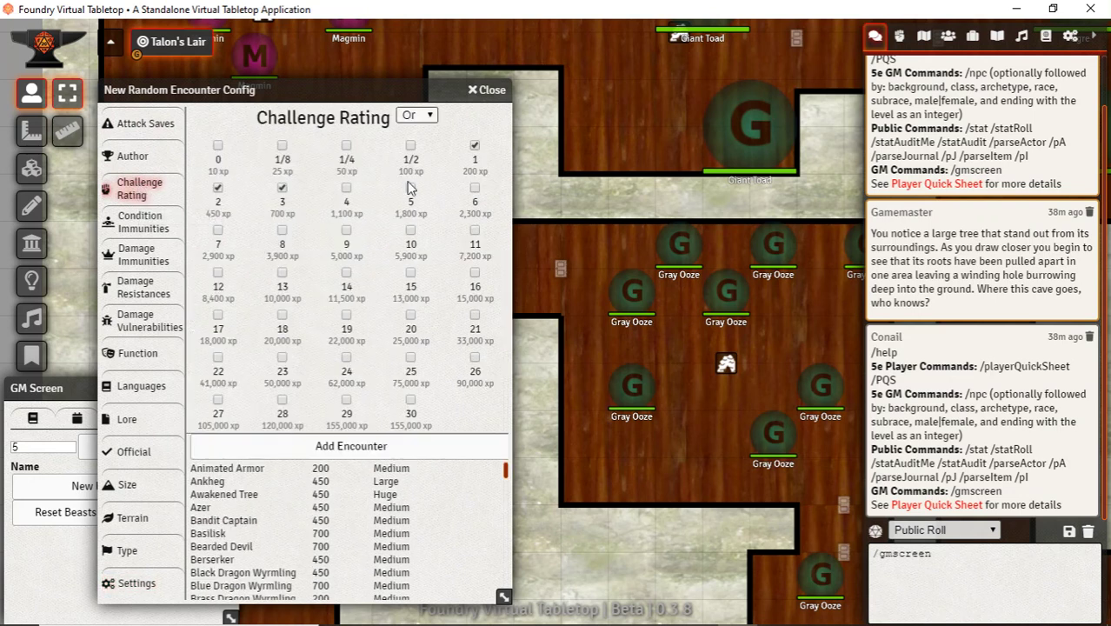
click(348, 190)
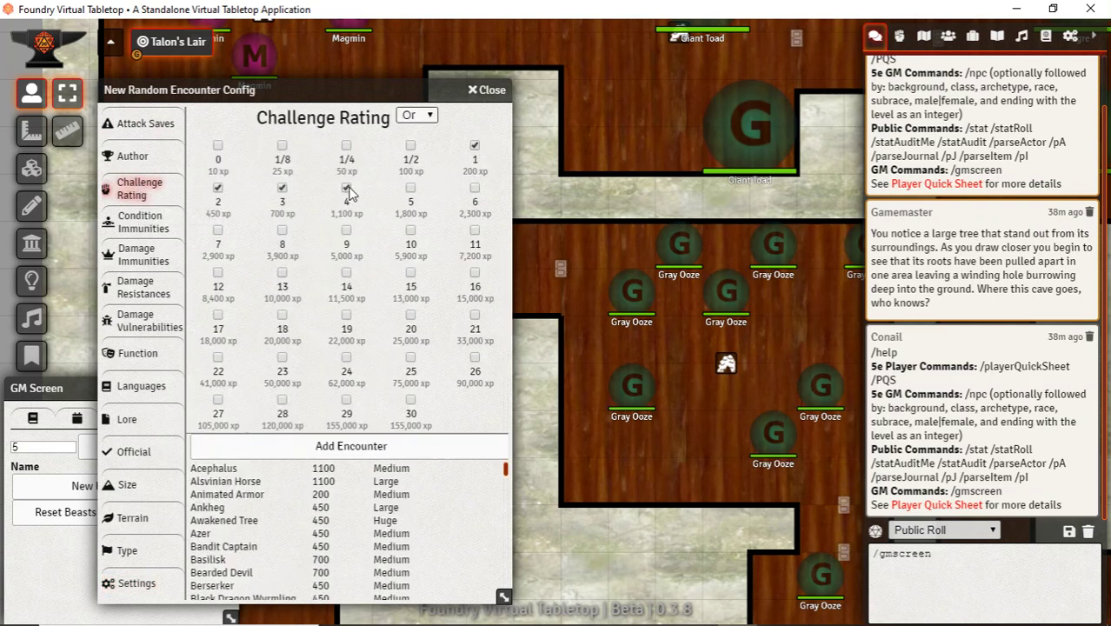
Set the random encounter's maximum XP to 1200
click(139, 587)
drag(414, 164, 286, 161)
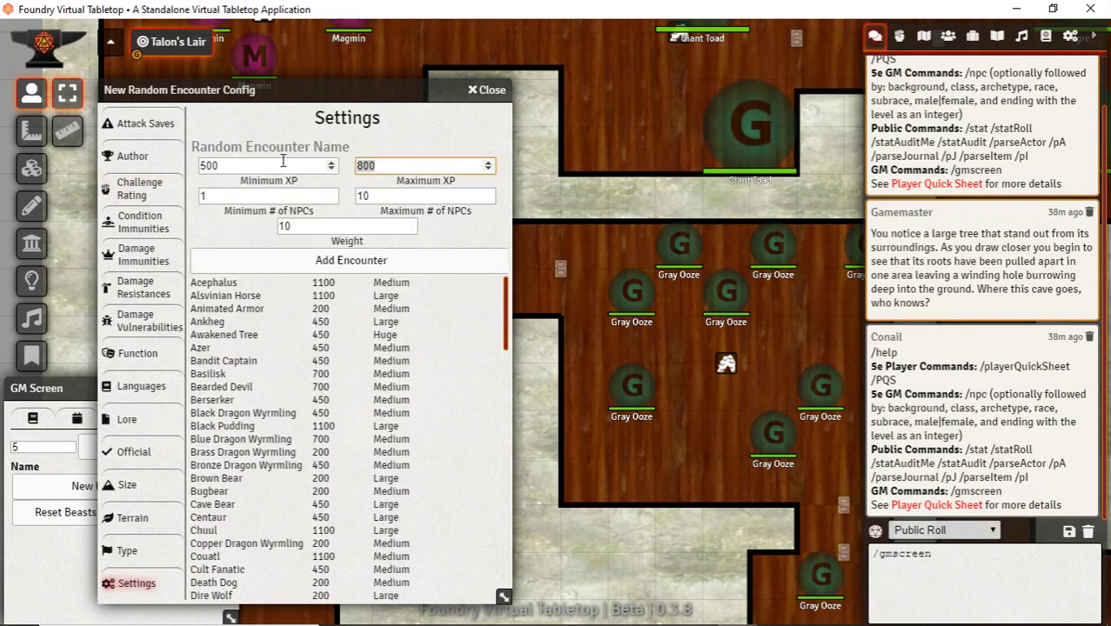
text(1200)
click(346, 166)
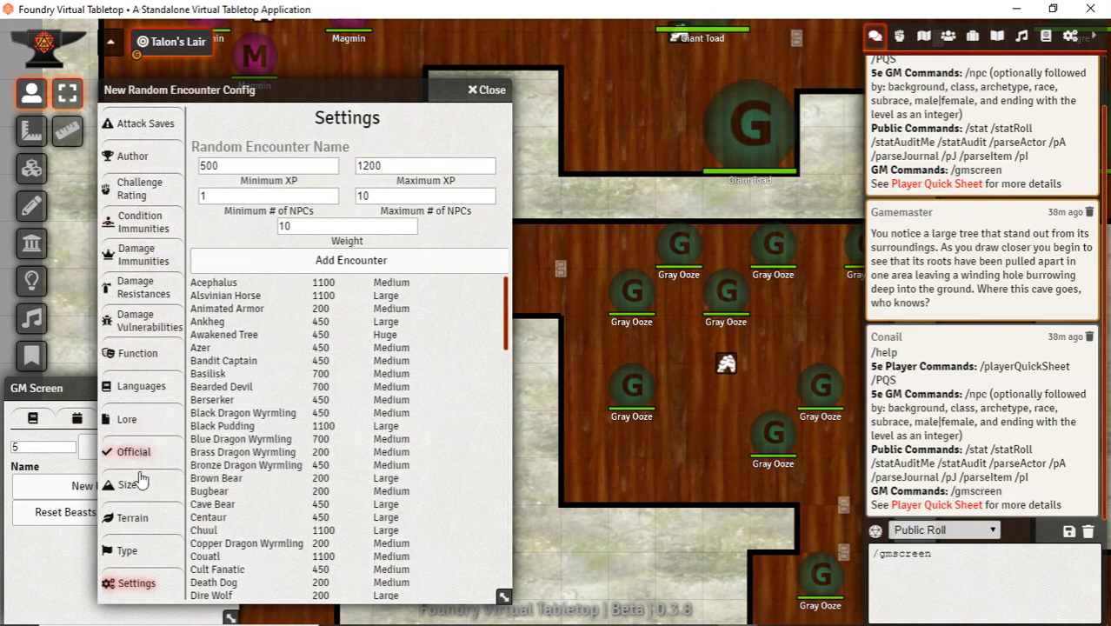
Filter the encounter creatures by Cavern or Mountain terrain, combining the terrains with Or, and look through the matching list
click(130, 518)
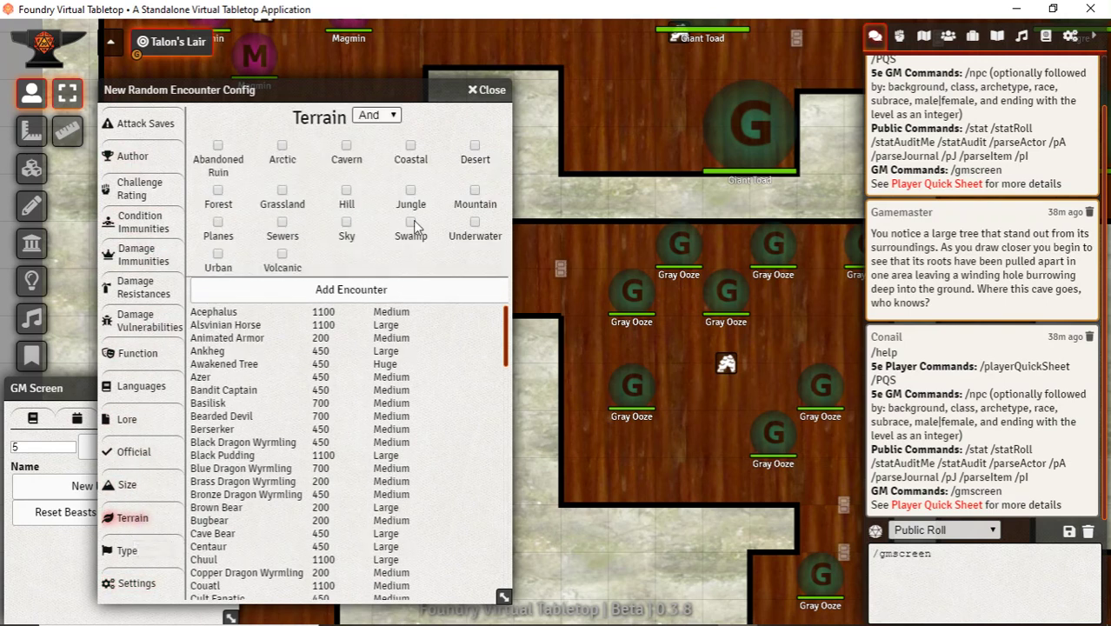
click(347, 147)
click(391, 115)
click(376, 144)
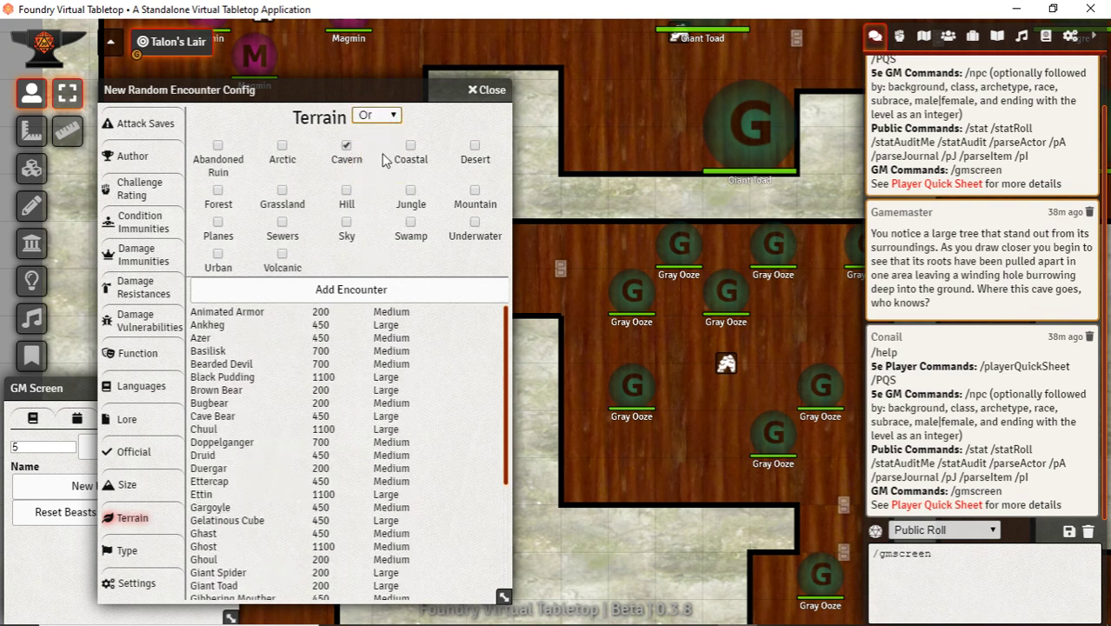
click(475, 191)
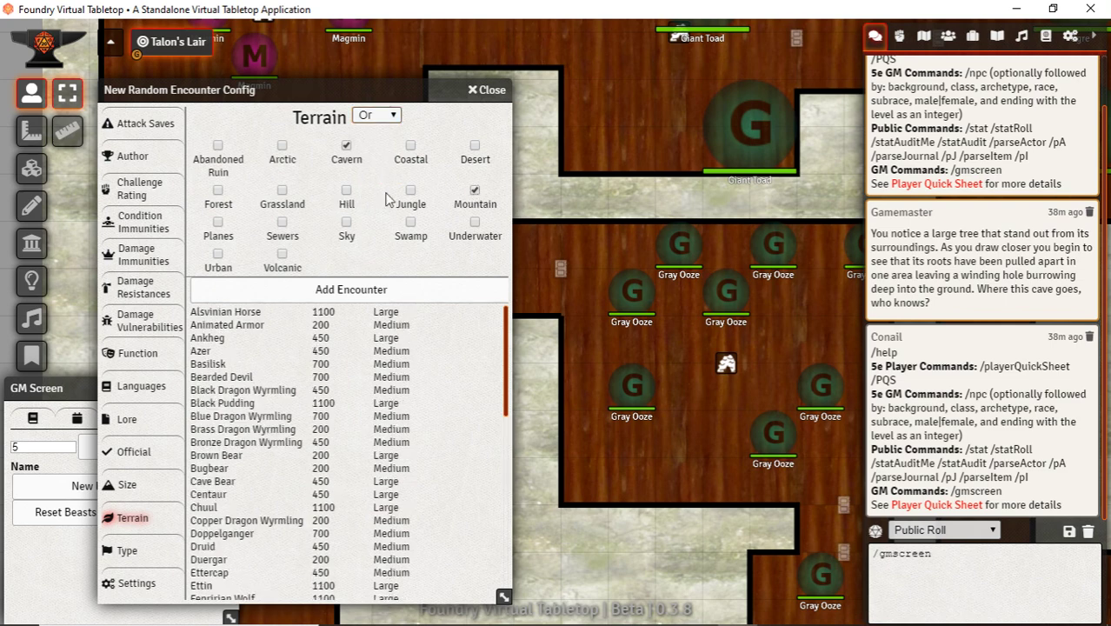
scroll(364, 435, down, 5)
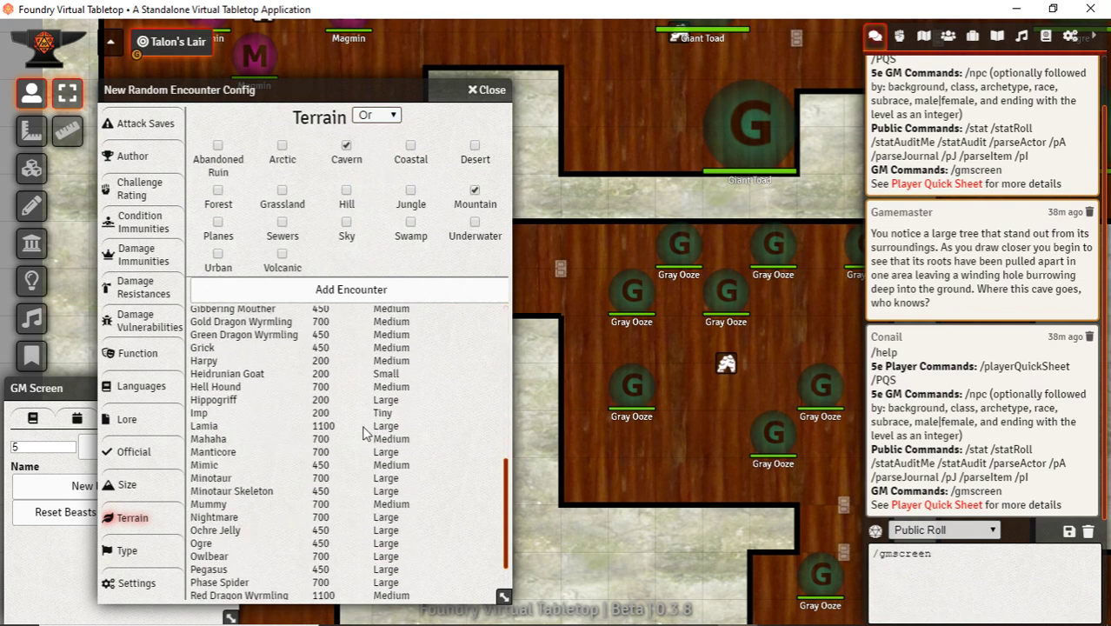
scroll(365, 432, up, 2)
scroll(365, 430, up, 4)
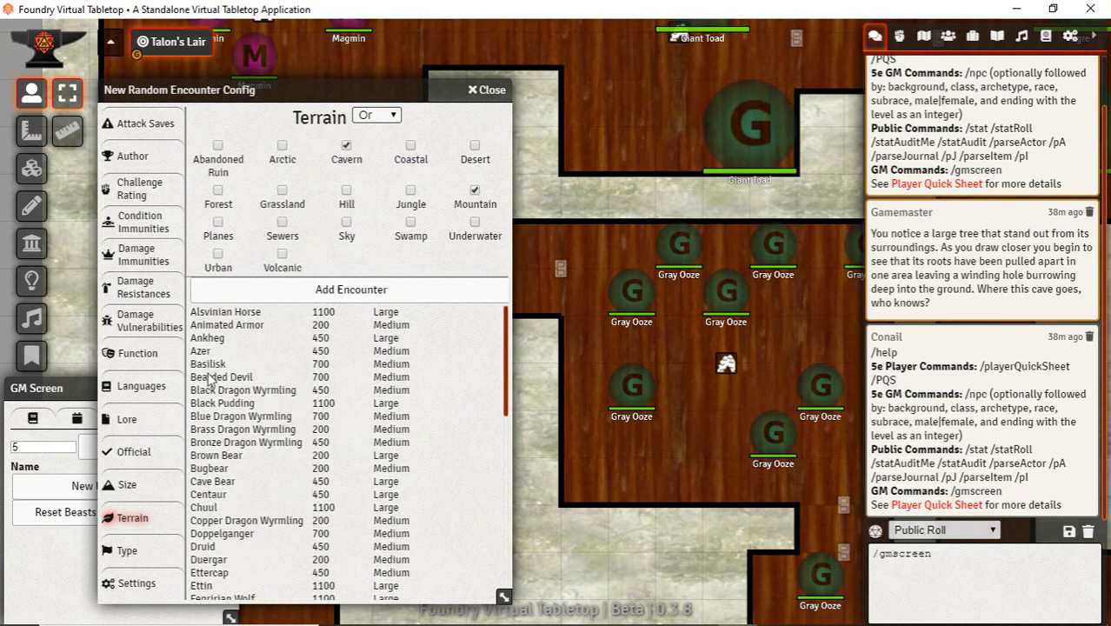
Limit the creature type to Undead and add the filtered creatures as a random encounter
click(126, 551)
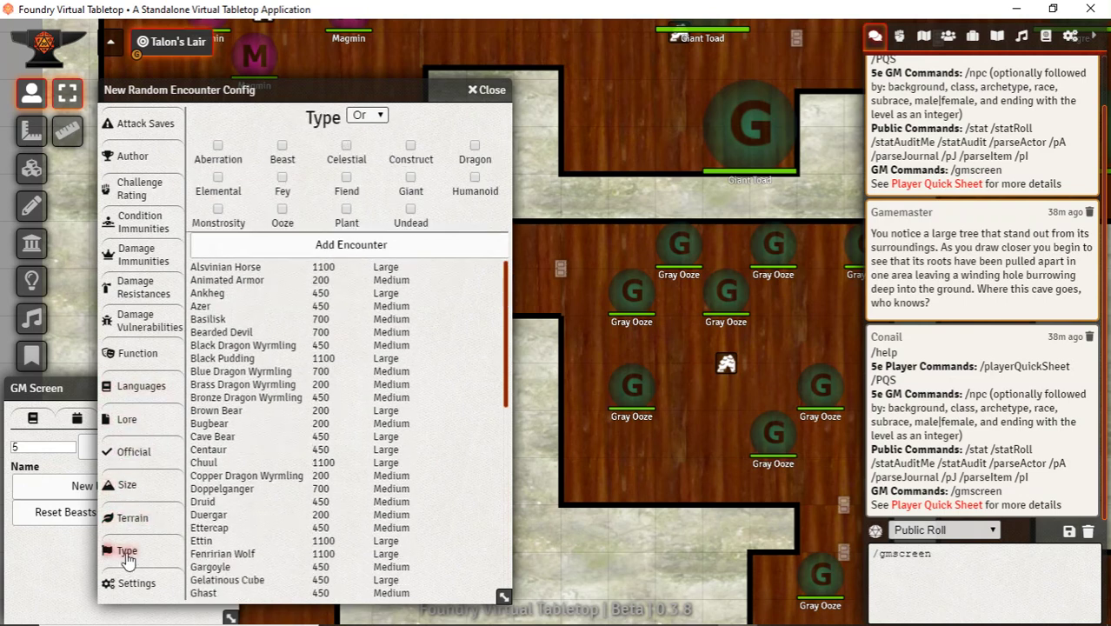
click(412, 214)
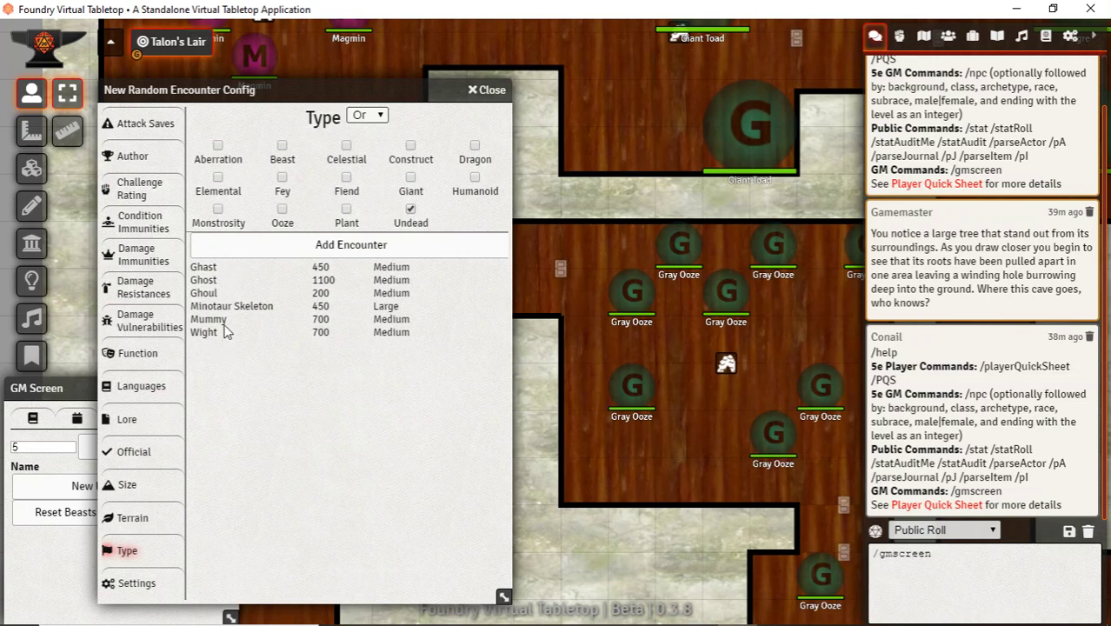
click(317, 244)
Switch the creature type from Undead to Ooze and add the filtered creatures as a random encounter
click(410, 211)
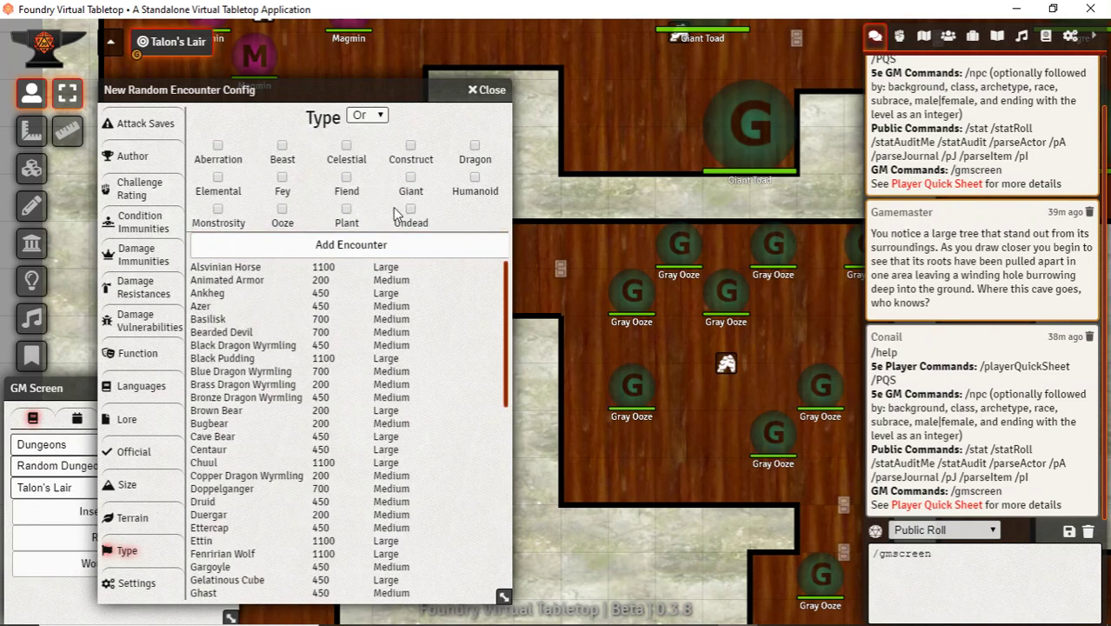
click(282, 211)
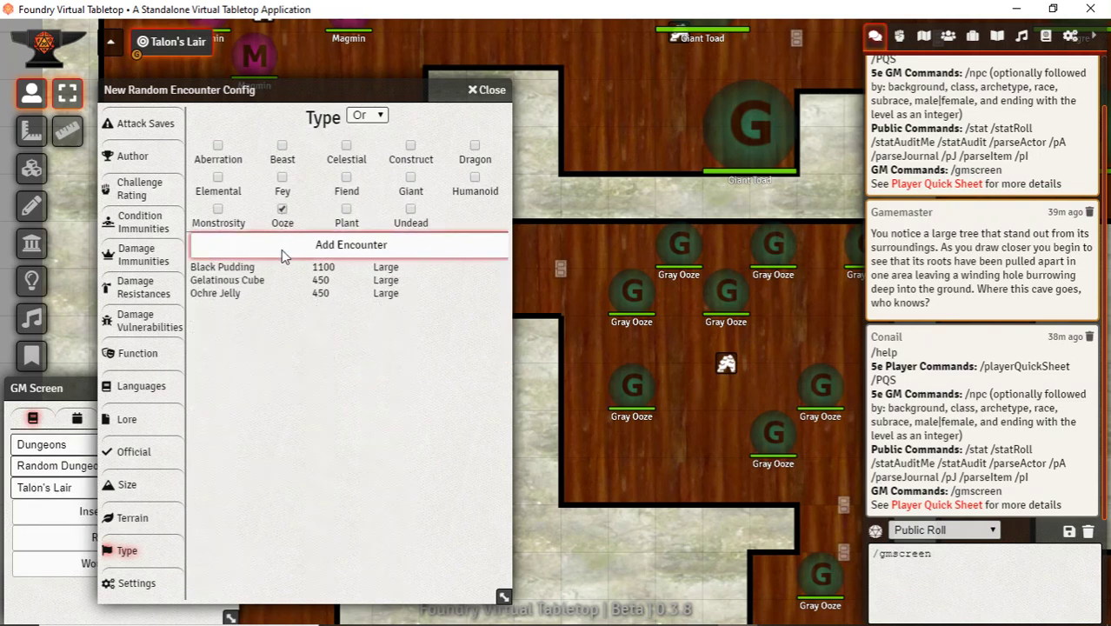
click(283, 210)
Check the Aberration matches, limit the type to Monstrosity instead, and add those creatures as another random encounter
click(217, 146)
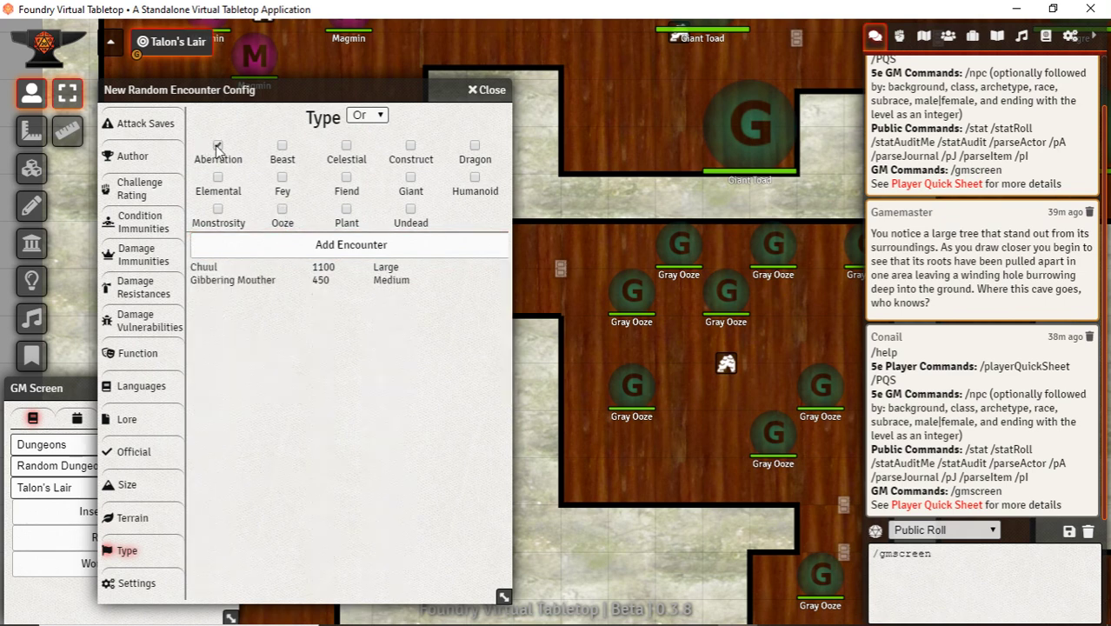
click(217, 146)
click(218, 209)
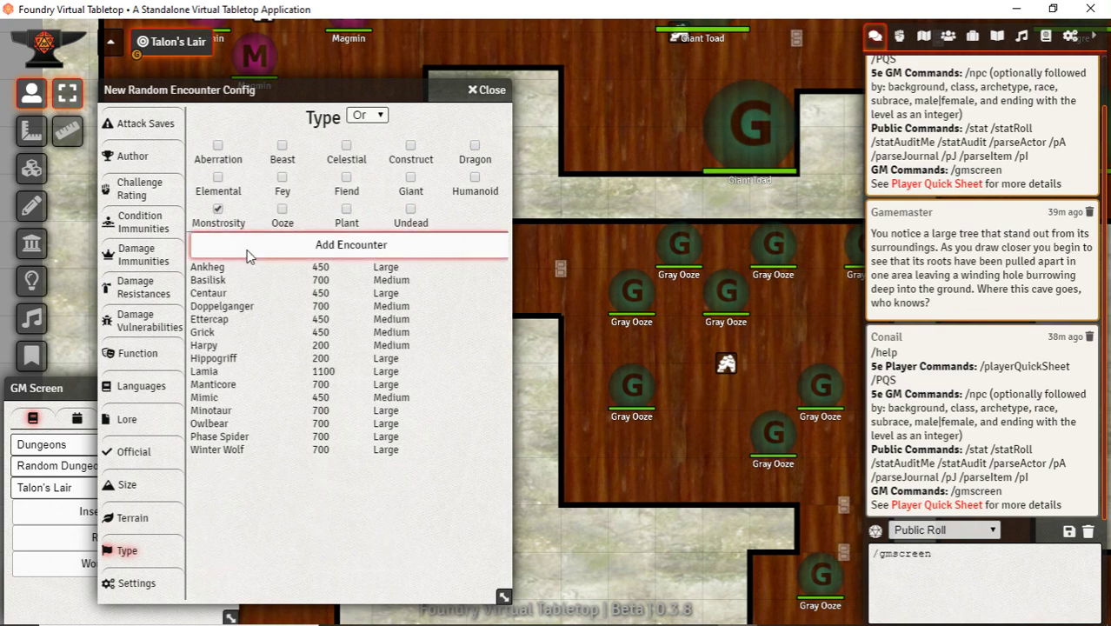
click(487, 90)
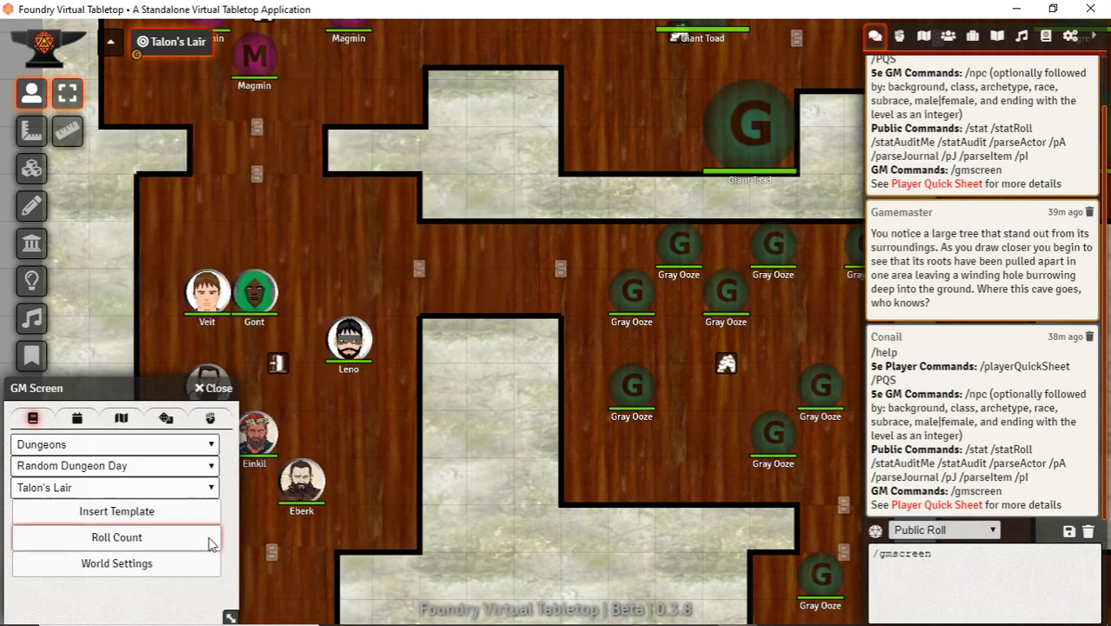
Shorten the first random encounter type's name to Undead
click(210, 418)
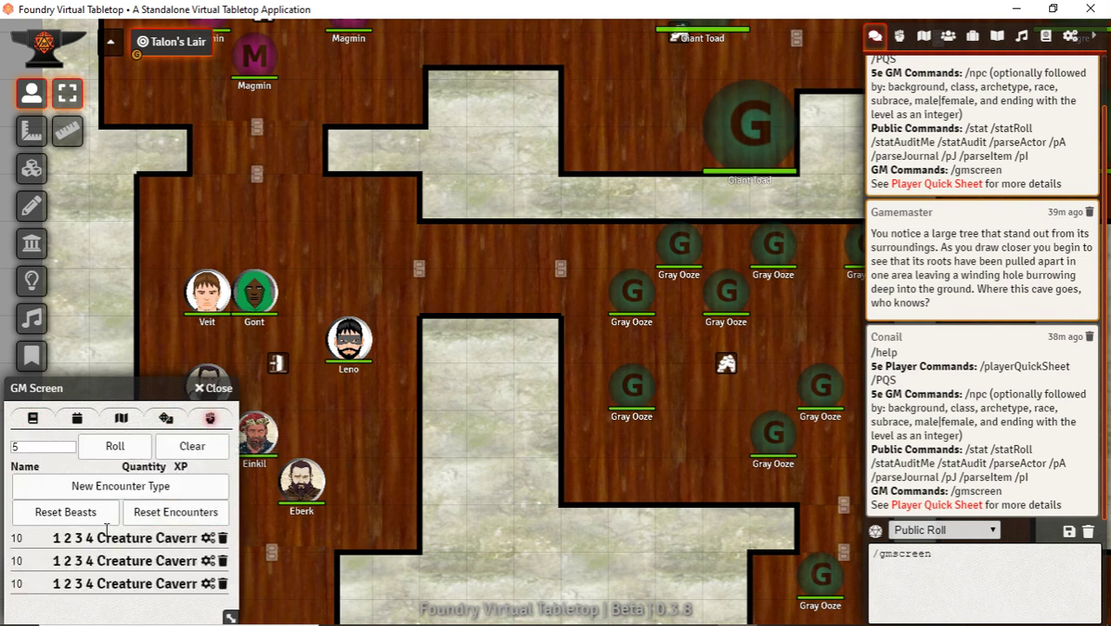
click(186, 539)
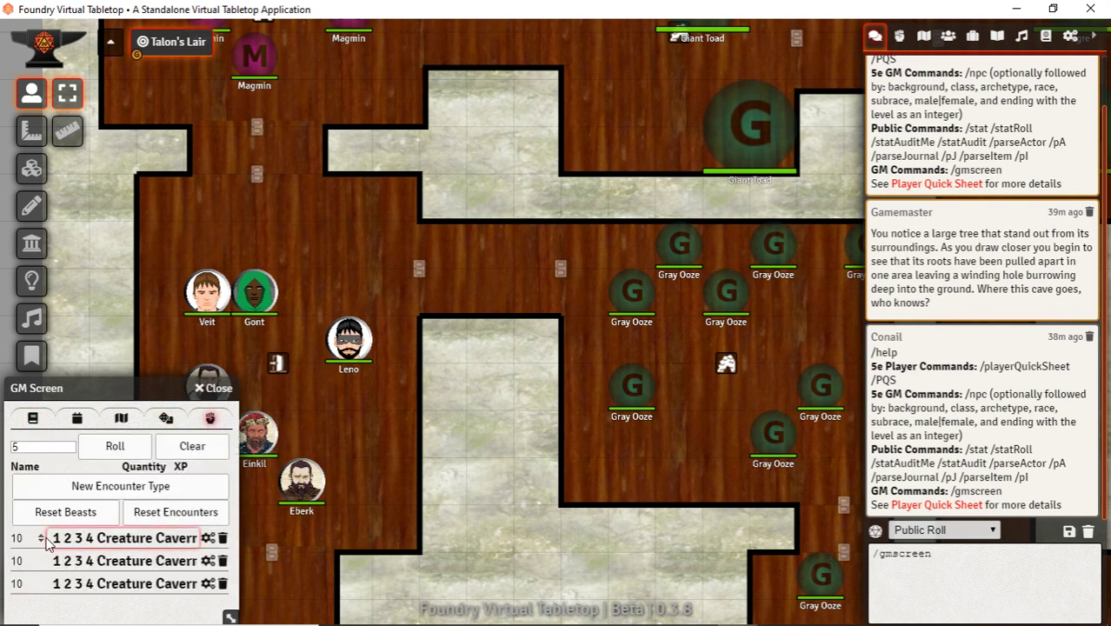
drag(51, 539, 280, 536)
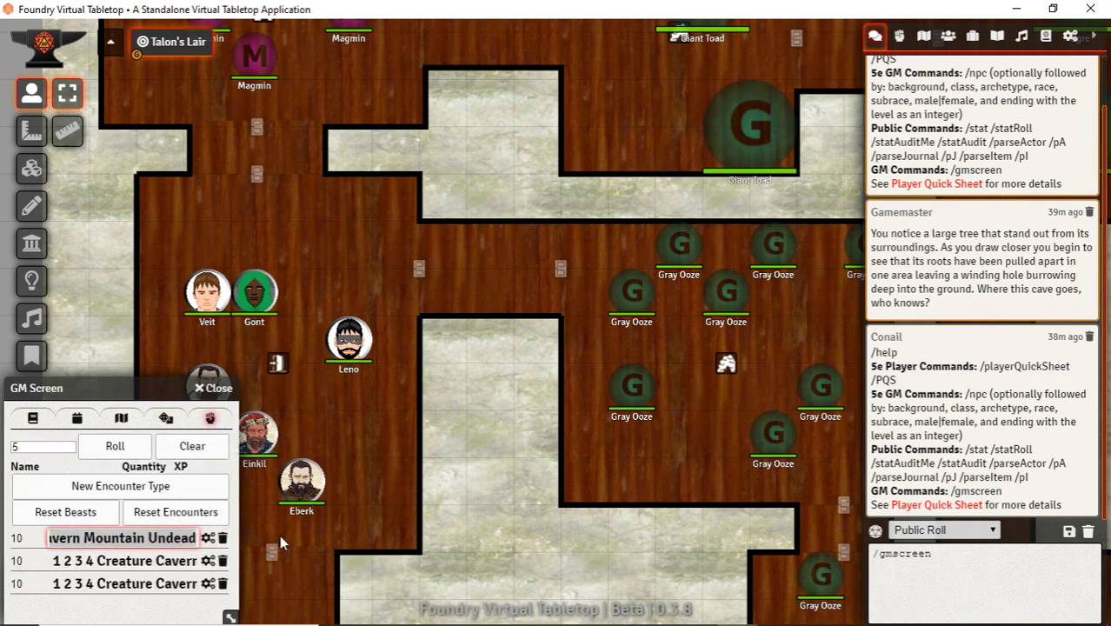
click(150, 539)
key(shift+Home)
key(BackSpace)
Shorten the names of the second and third random encounter types to Ooze and Monstrosity
click(52, 561)
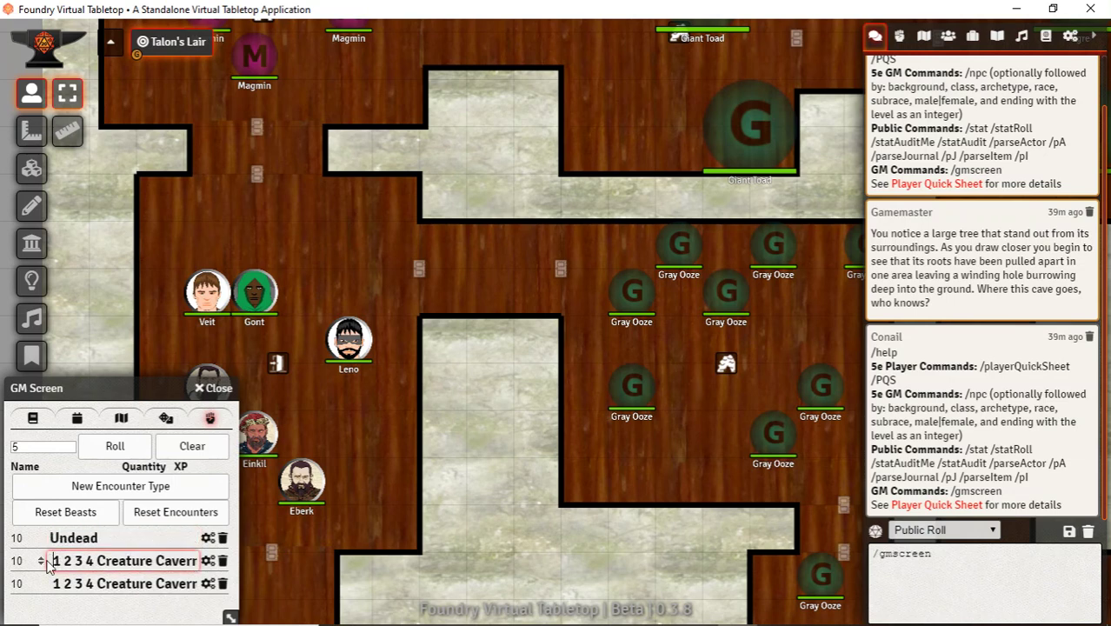
drag(49, 560, 170, 561)
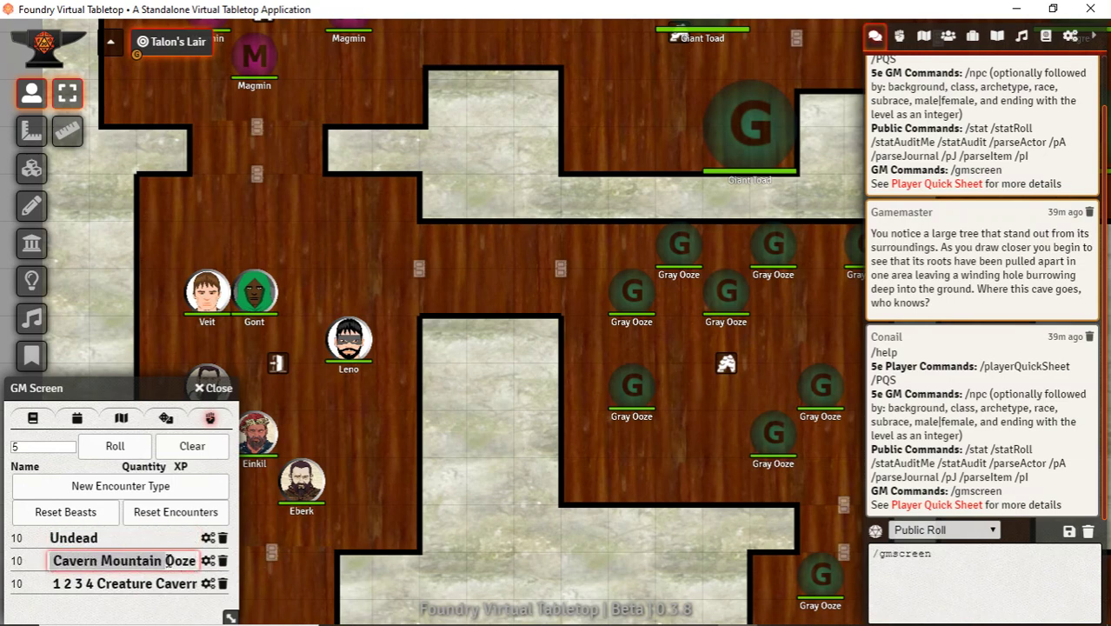
key(BackSpace)
drag(49, 583, 122, 586)
key(BackSpace)
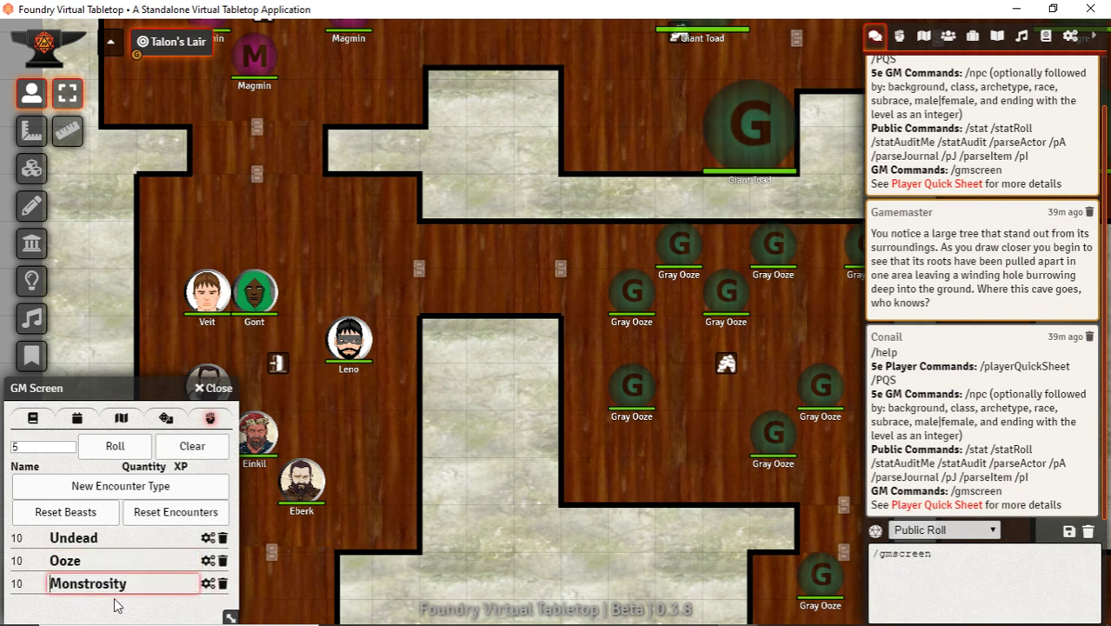
Lower the Monstrosity encounter type's roll weight to 4
click(40, 587)
click(40, 587)
click(40, 587)
click(40, 587)
click(40, 587)
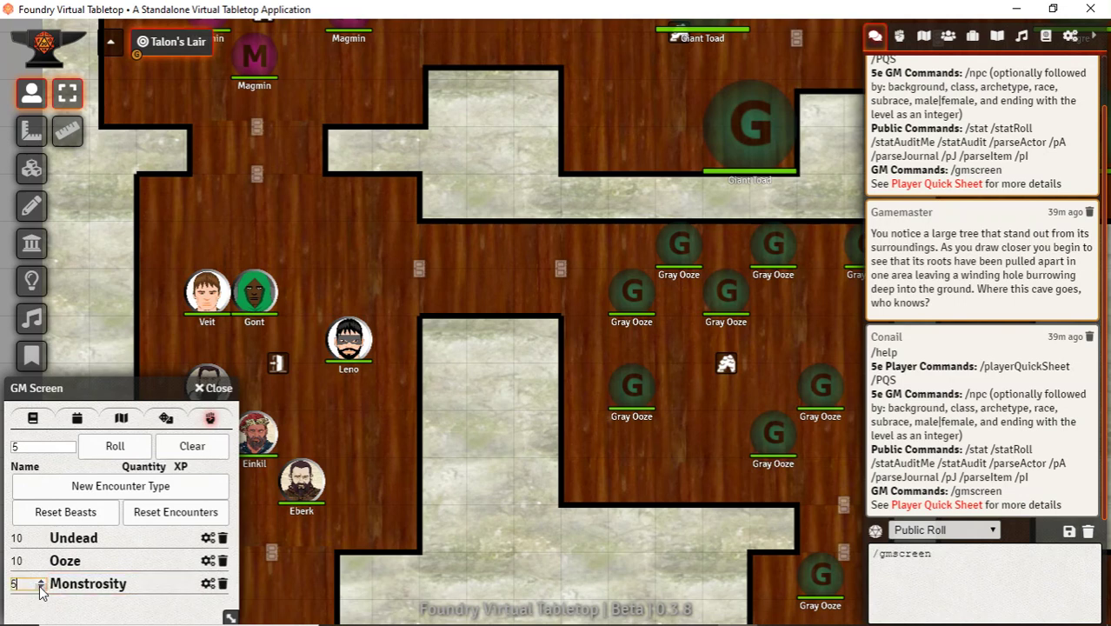
Raise the Undead encounter type's roll weight to 21
click(40, 535)
click(40, 534)
click(41, 534)
click(41, 535)
click(40, 534)
click(41, 535)
click(40, 535)
click(41, 535)
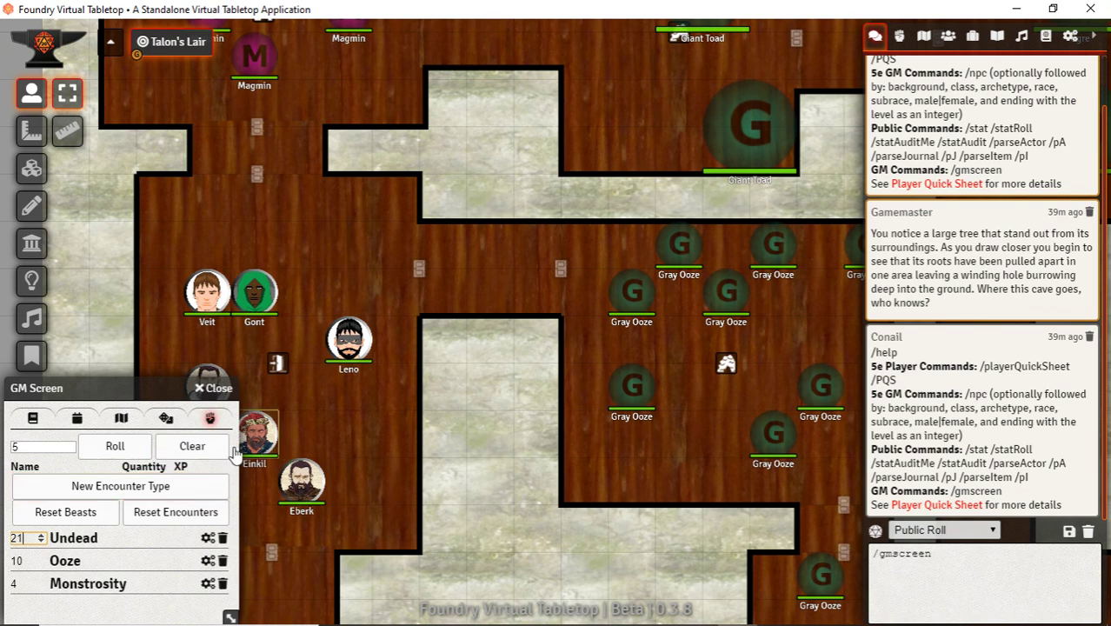
Roll five random encounters and place the rolled Minotaur Skeletons in the scene beside the party
click(116, 449)
drag(70, 492, 307, 248)
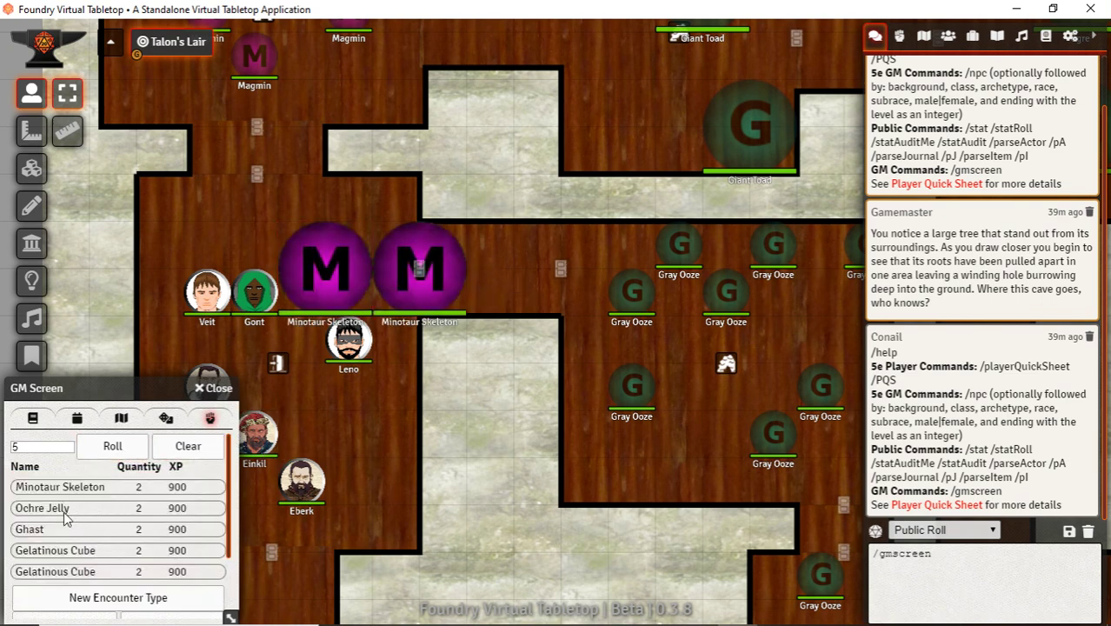
drag(70, 489, 371, 193)
Delete the Minotaur Skeleton tokens placed beside the party
drag(309, 157, 520, 309)
key(Delete)
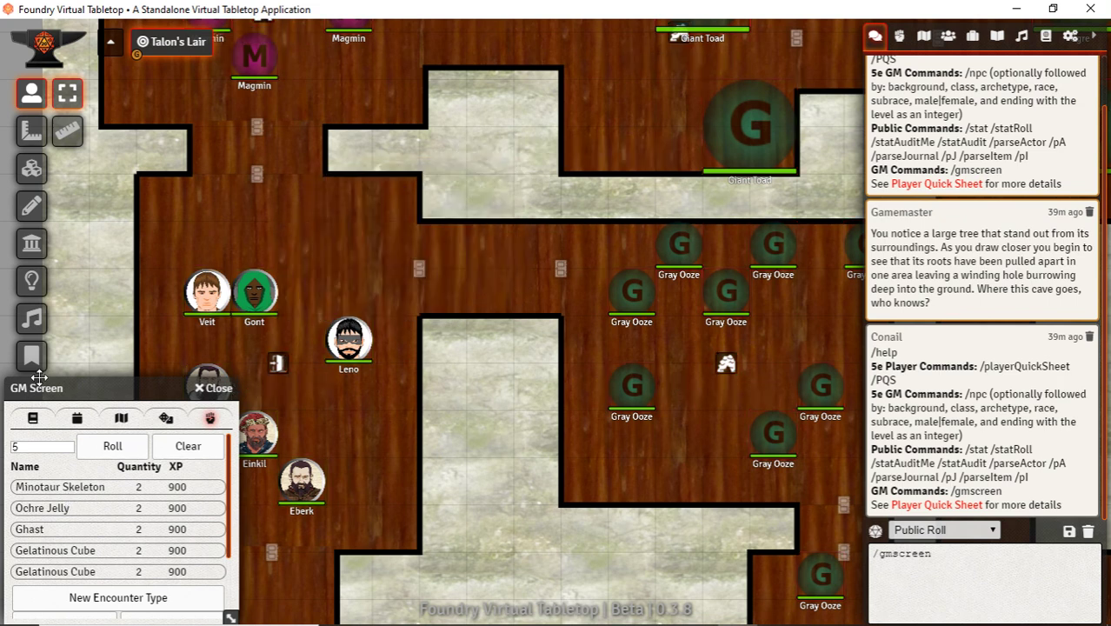
Generate a new 3000 by 3000 dungeon scene with 12 rooms and switch to that scene
click(122, 419)
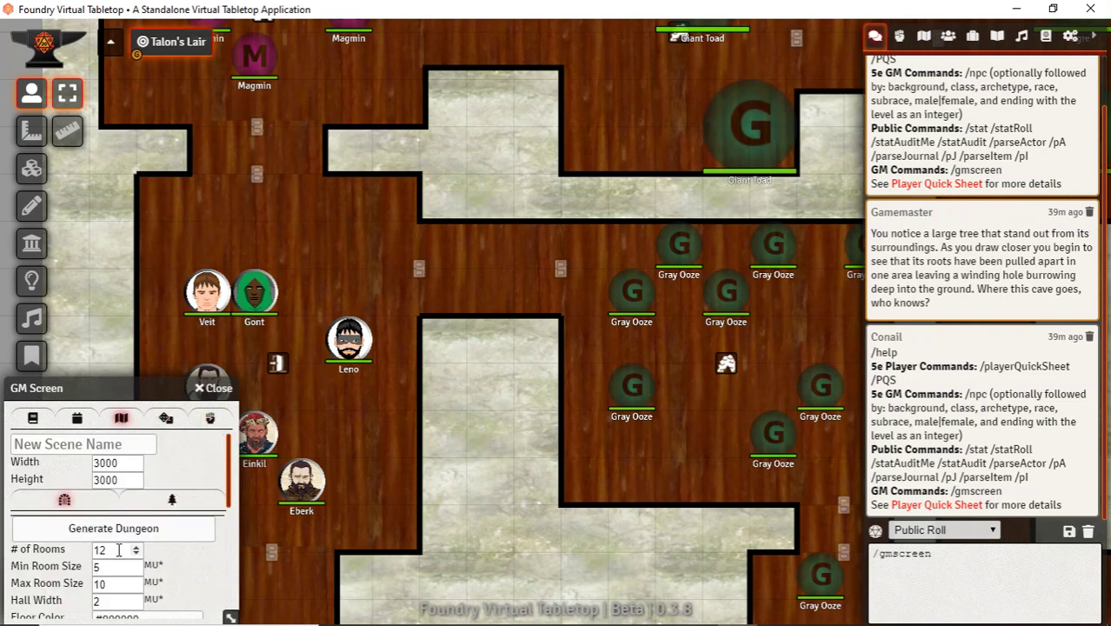
scroll(165, 586, down, 4)
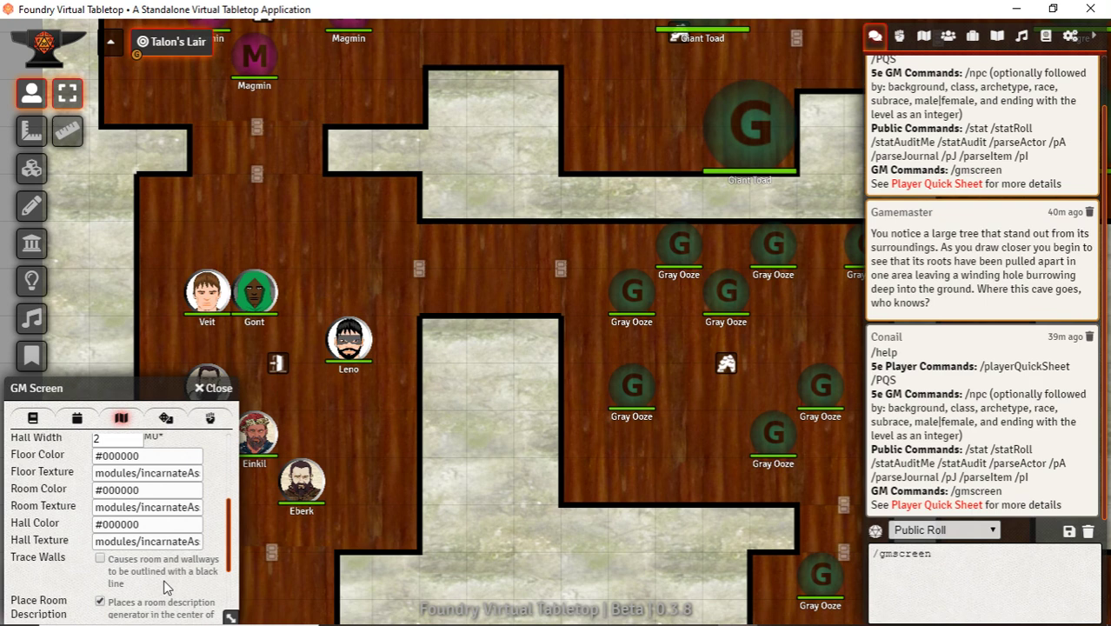
scroll(165, 586, down, 3)
scroll(137, 476, up, 7)
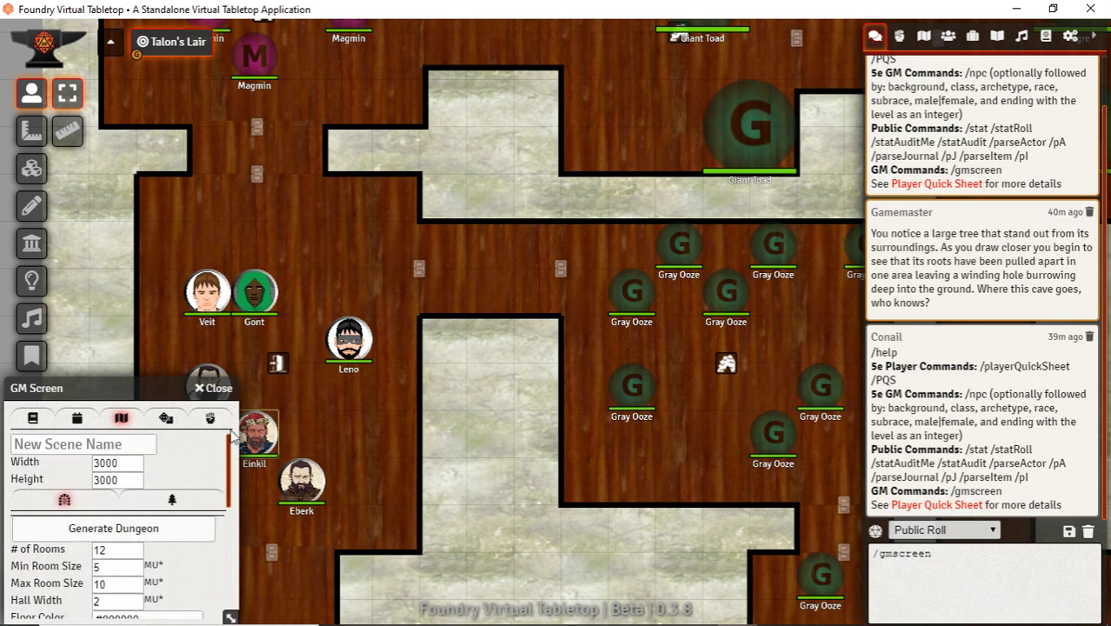
click(128, 530)
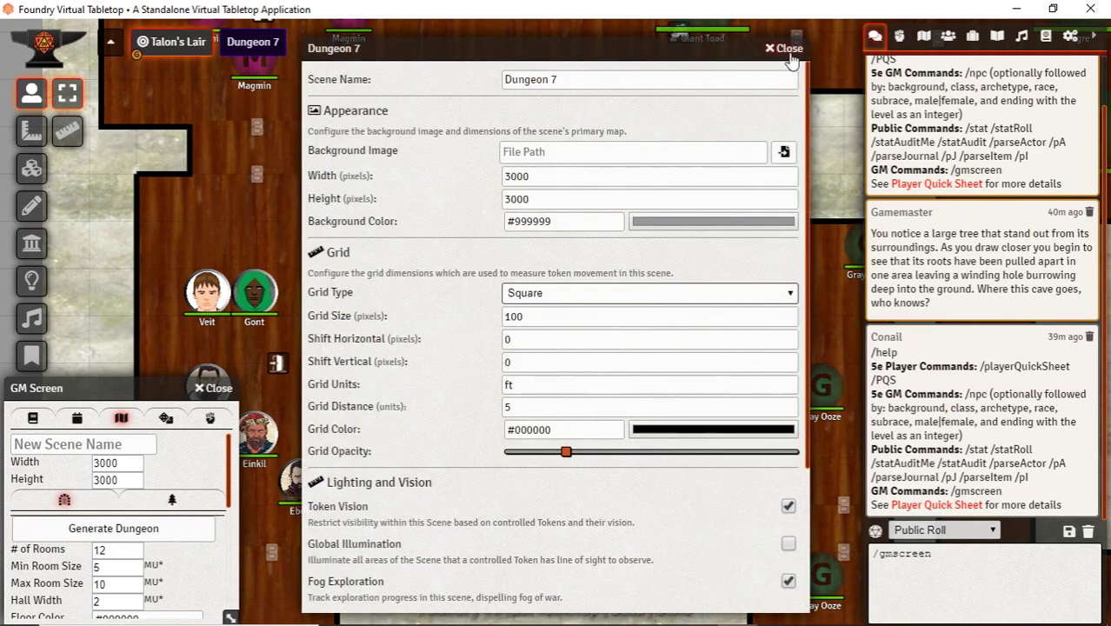
click(785, 48)
click(253, 42)
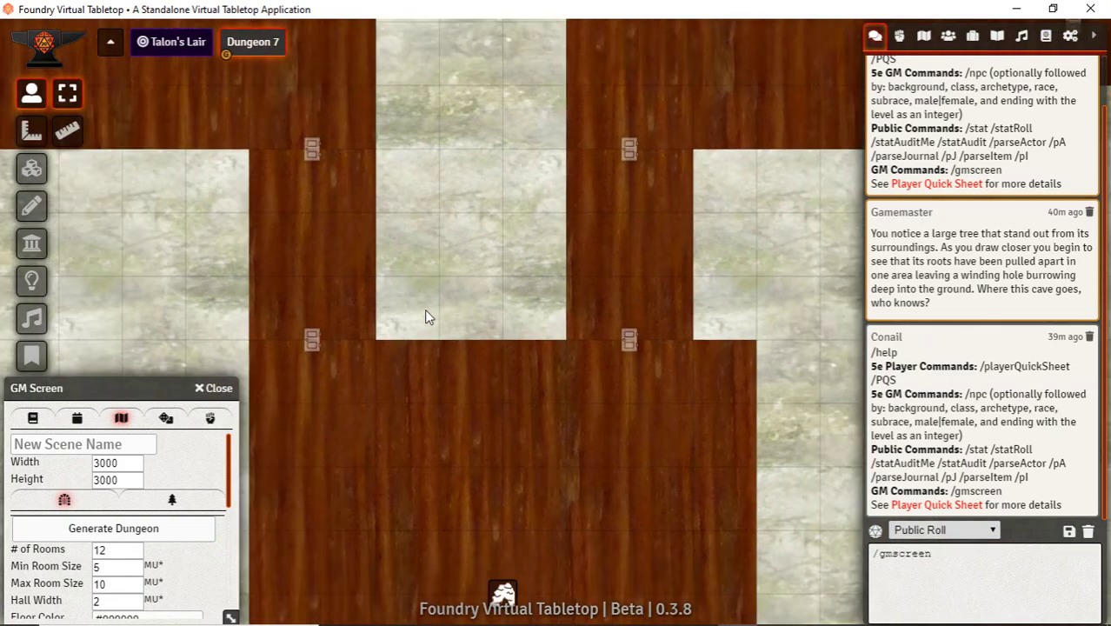
Look over the newly generated dungeon's layout of rooms, halls and doors
scroll(426, 311, down, 10)
drag(524, 457, 331, 300)
drag(432, 314, 482, 531)
scroll(598, 239, down, 5)
drag(320, 331, 563, 441)
drag(575, 560, 513, 53)
drag(604, 187, 603, 509)
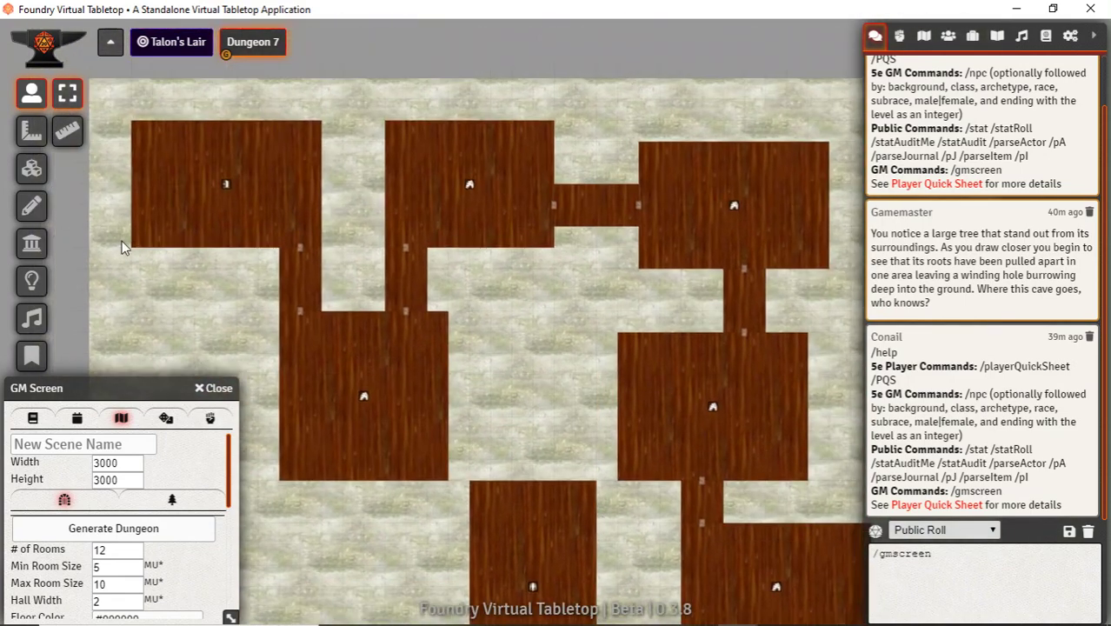
Set the default drawing's flag type to Room
click(32, 358)
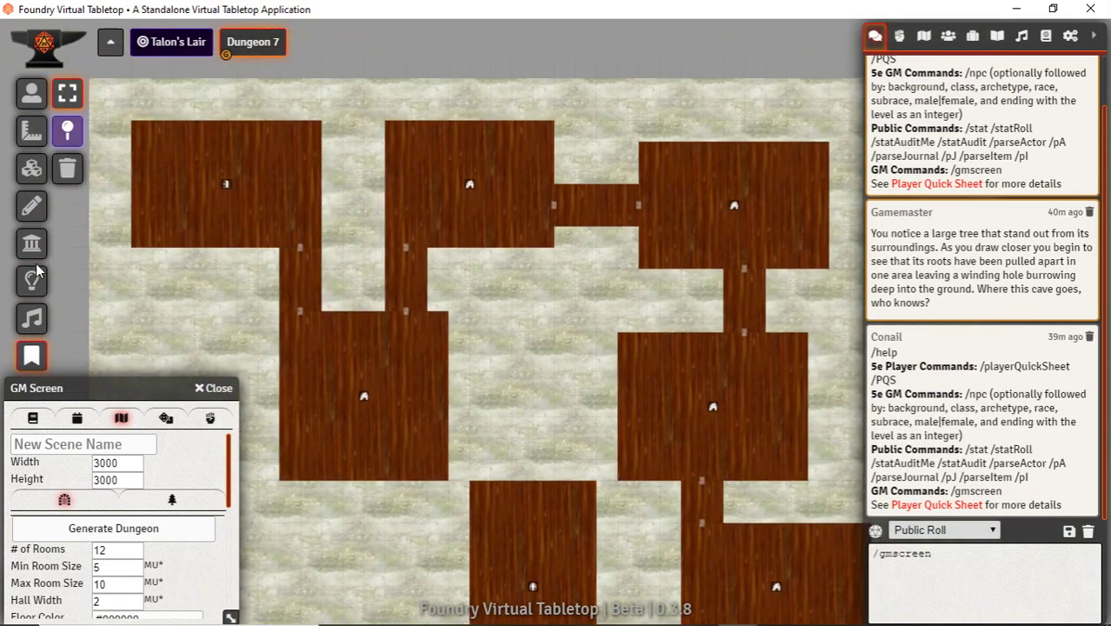
click(32, 209)
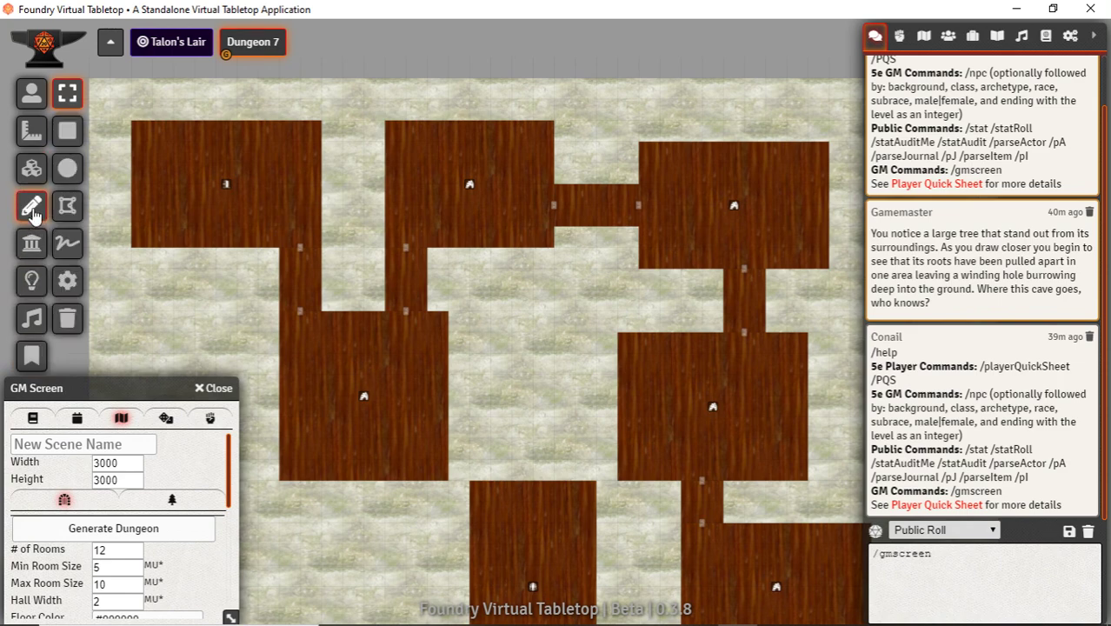
click(67, 280)
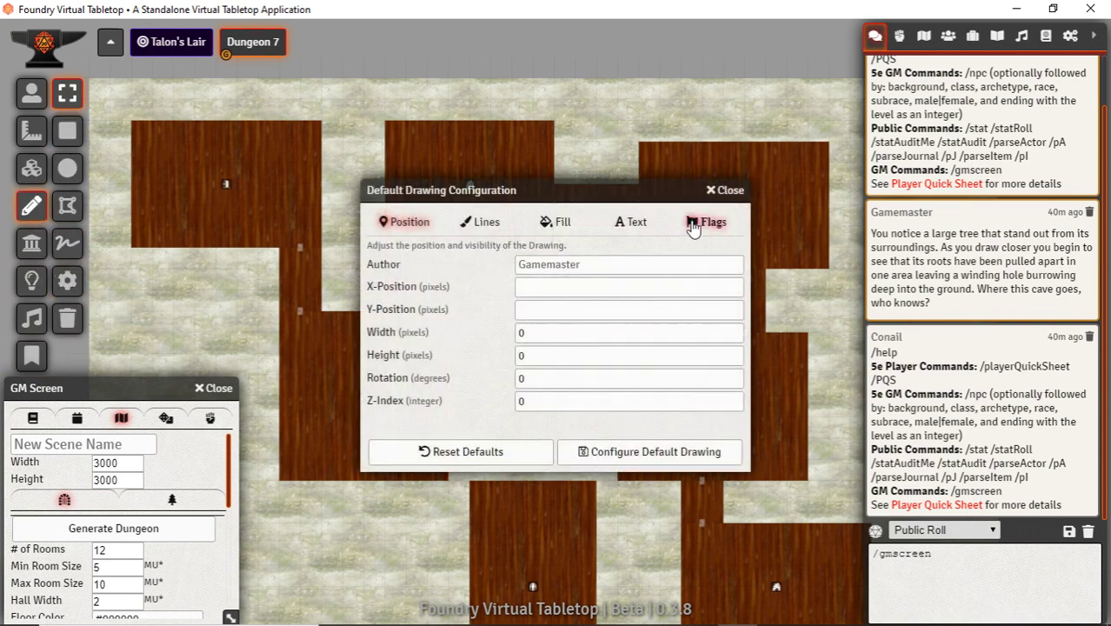
click(697, 223)
click(637, 252)
click(566, 295)
click(591, 452)
Draw three rectangular rooms along the dungeon's western side, one wide room between two tall ones
drag(504, 265, 709, 282)
drag(548, 386, 435, 221)
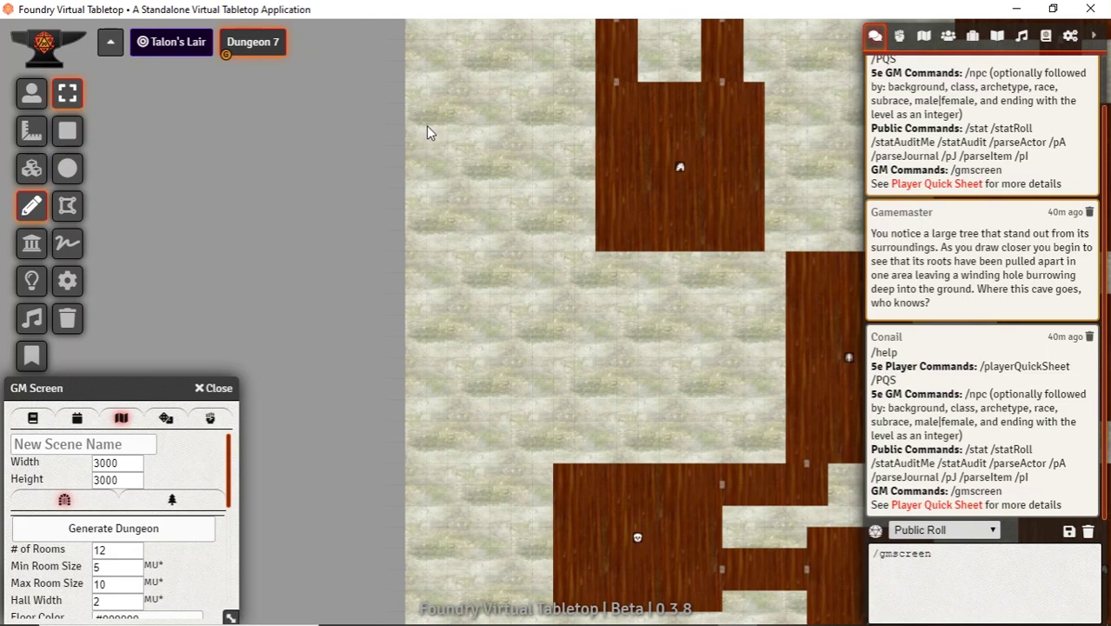
mouse_move(426, 126)
mouse_down()
mouse_move(514, 230)
mouse_move(481, 216)
mouse_up()
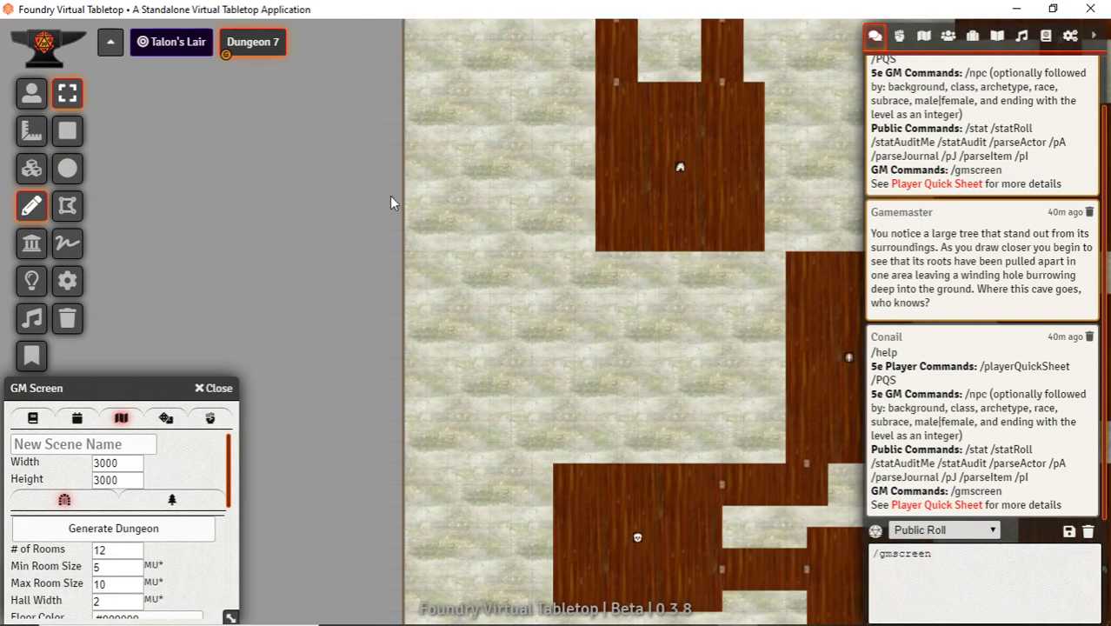
click(67, 130)
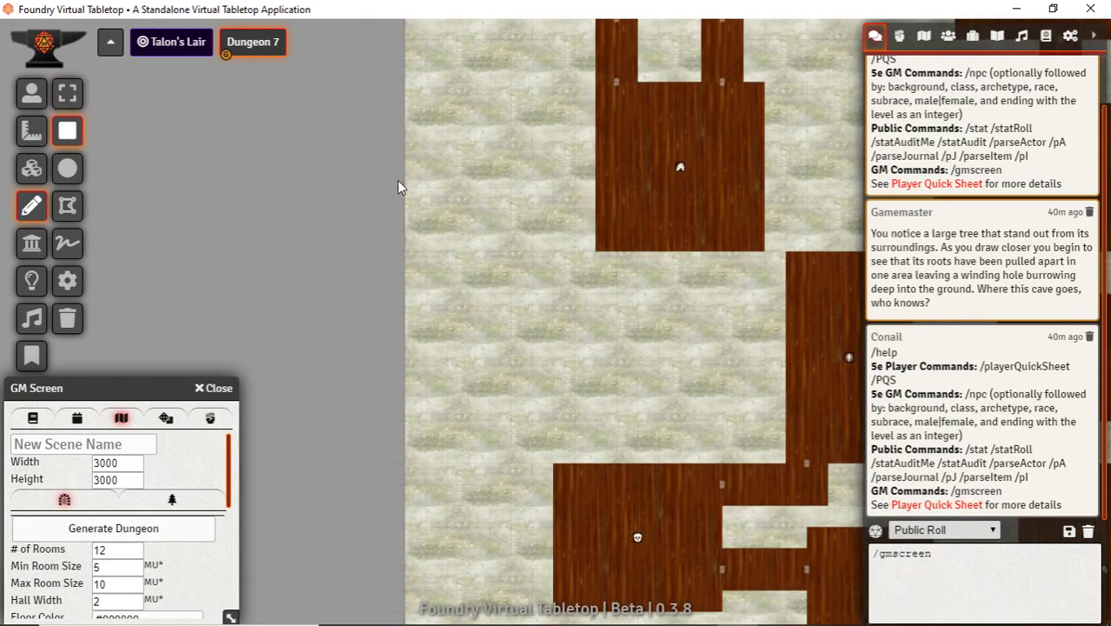
drag(434, 80, 563, 276)
drag(472, 311, 672, 411)
drag(500, 468, 520, 222)
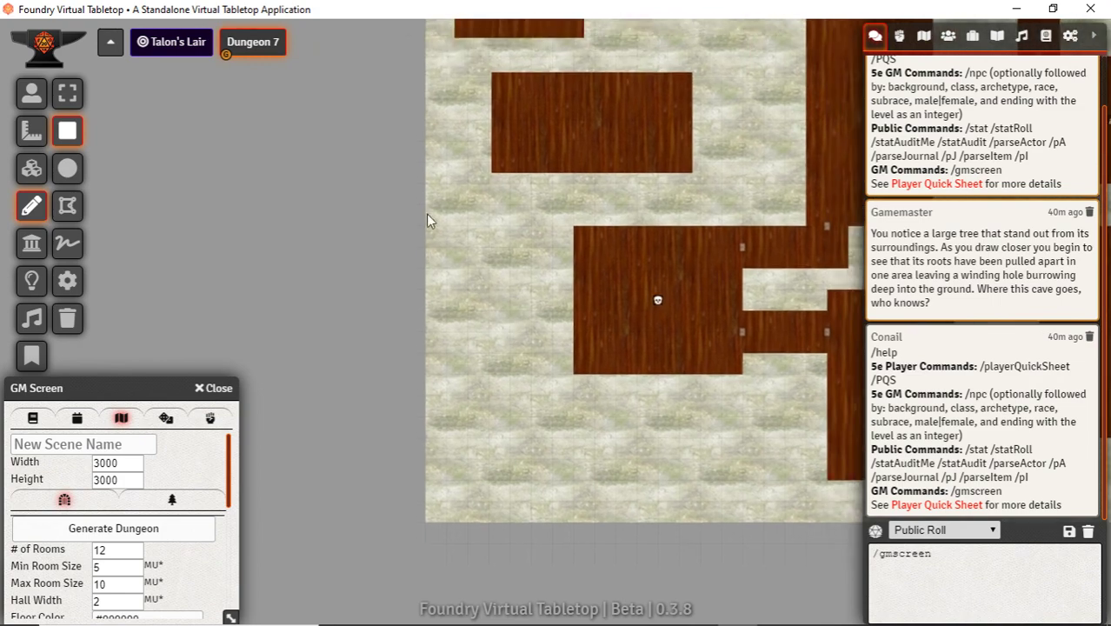
drag(441, 197, 555, 453)
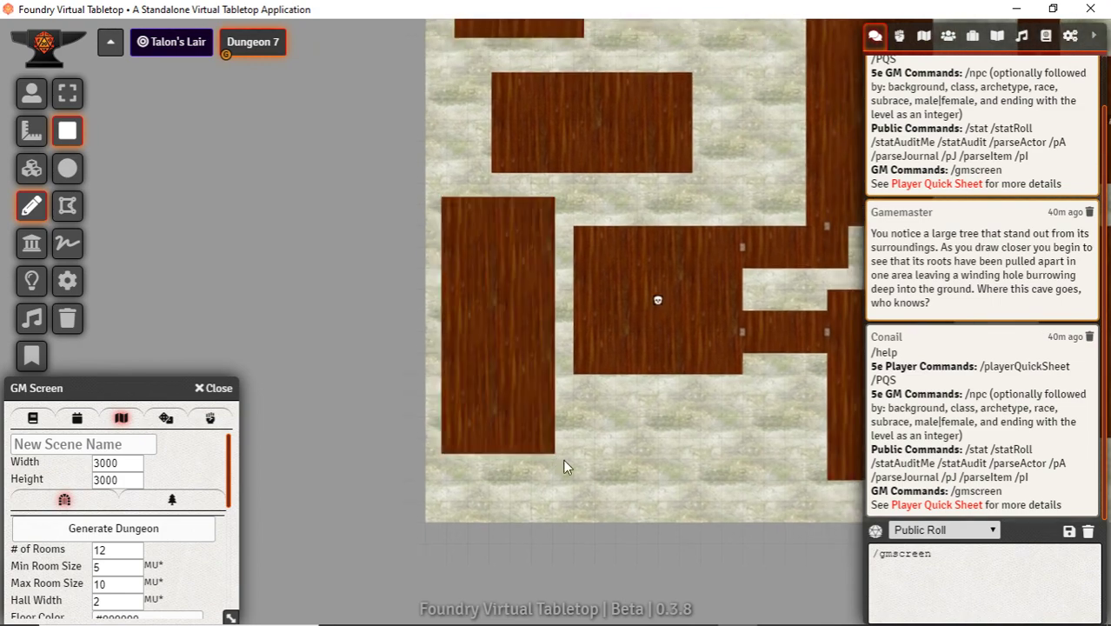
Draw three rectangular rooms down the dungeon's eastern edge, the southernmost one tall and narrow
drag(728, 515, 329, 541)
drag(578, 222, 418, 549)
drag(691, 185, 758, 287)
drag(565, 337, 744, 478)
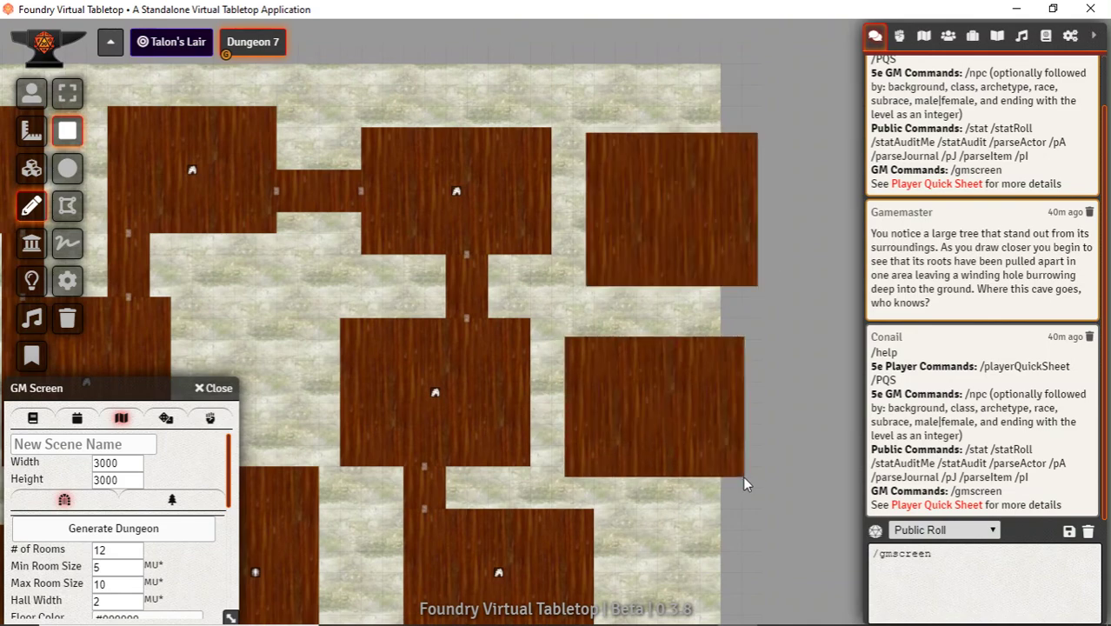
drag(653, 558, 622, 250)
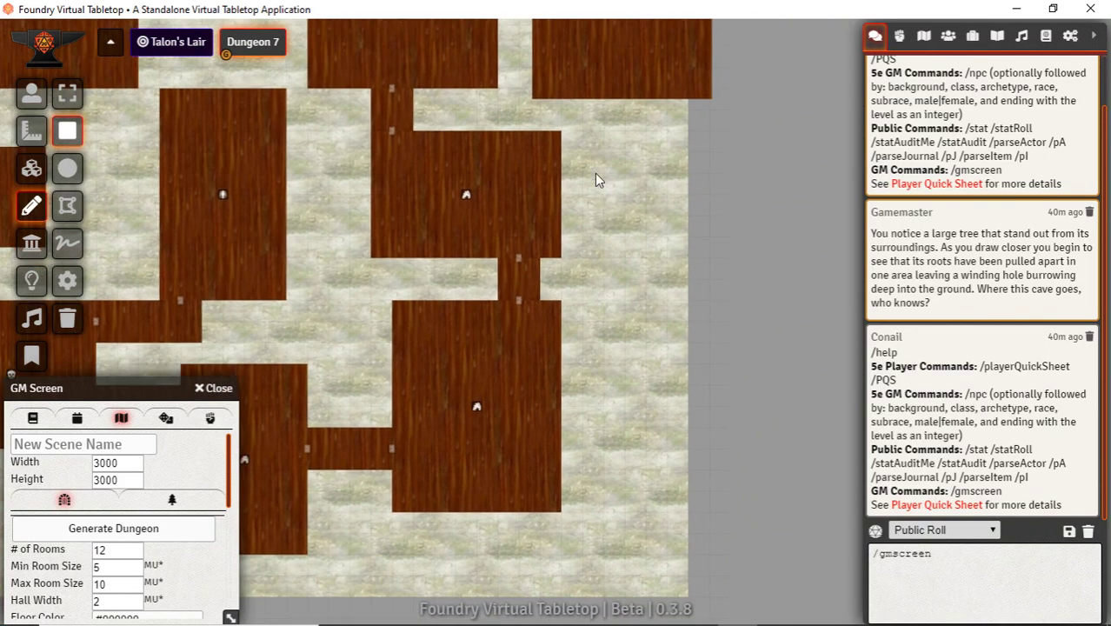
drag(595, 174, 692, 374)
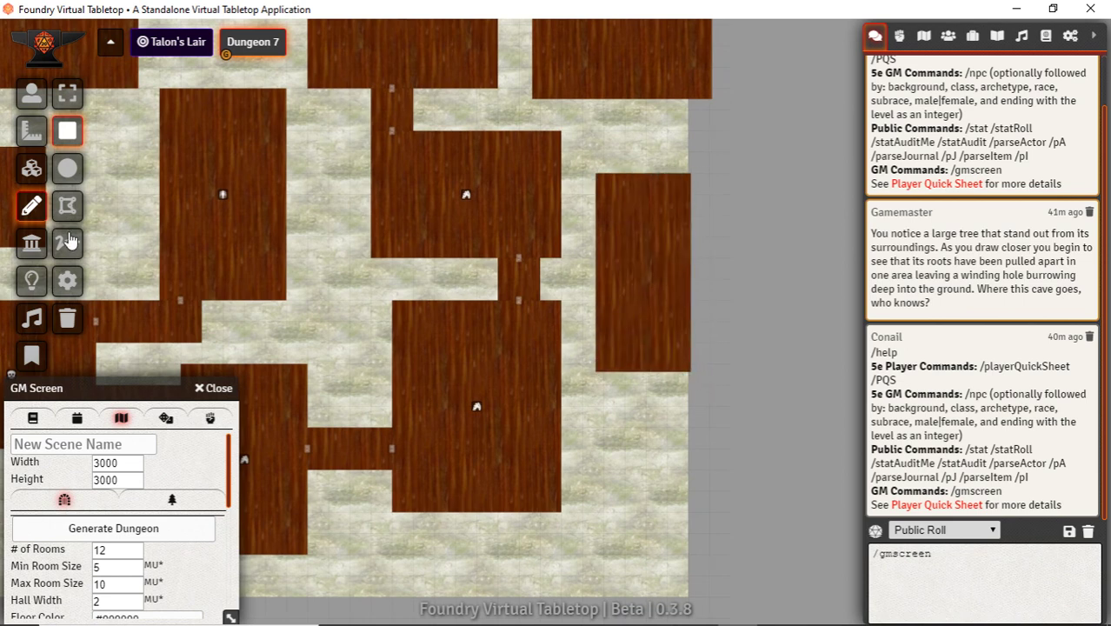
Change the default drawing's flag type to Hall
click(67, 279)
click(709, 224)
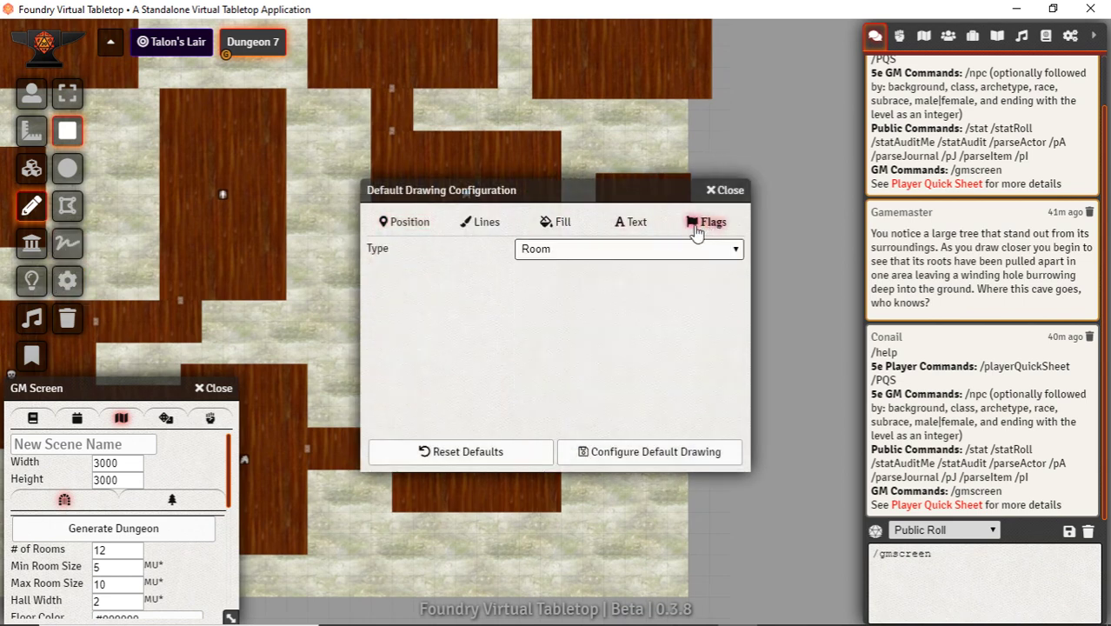
click(666, 248)
click(565, 278)
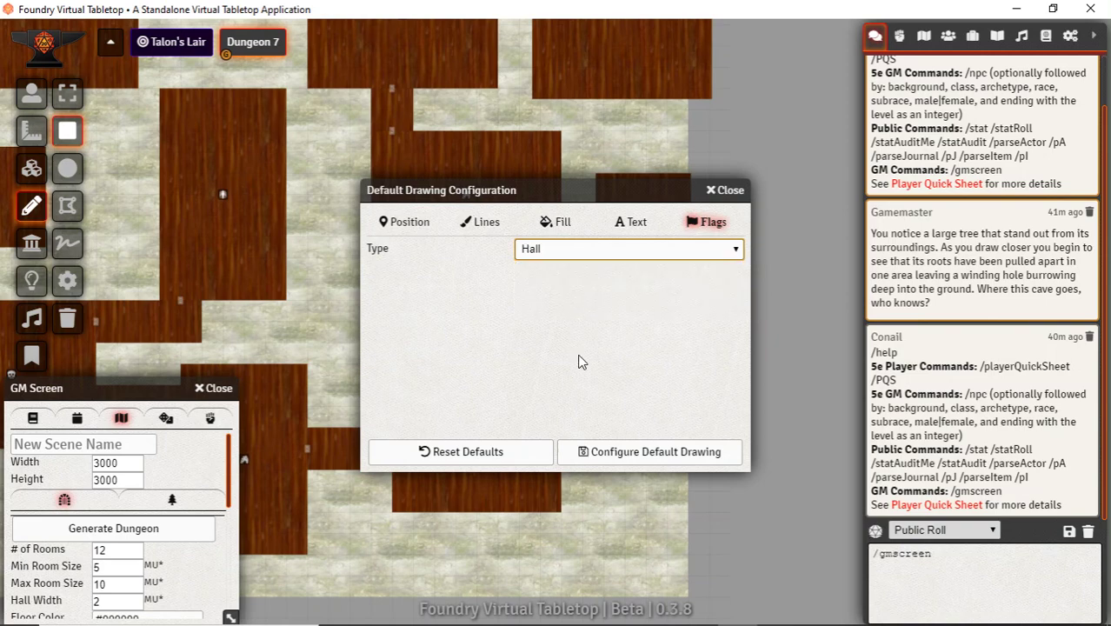
click(610, 454)
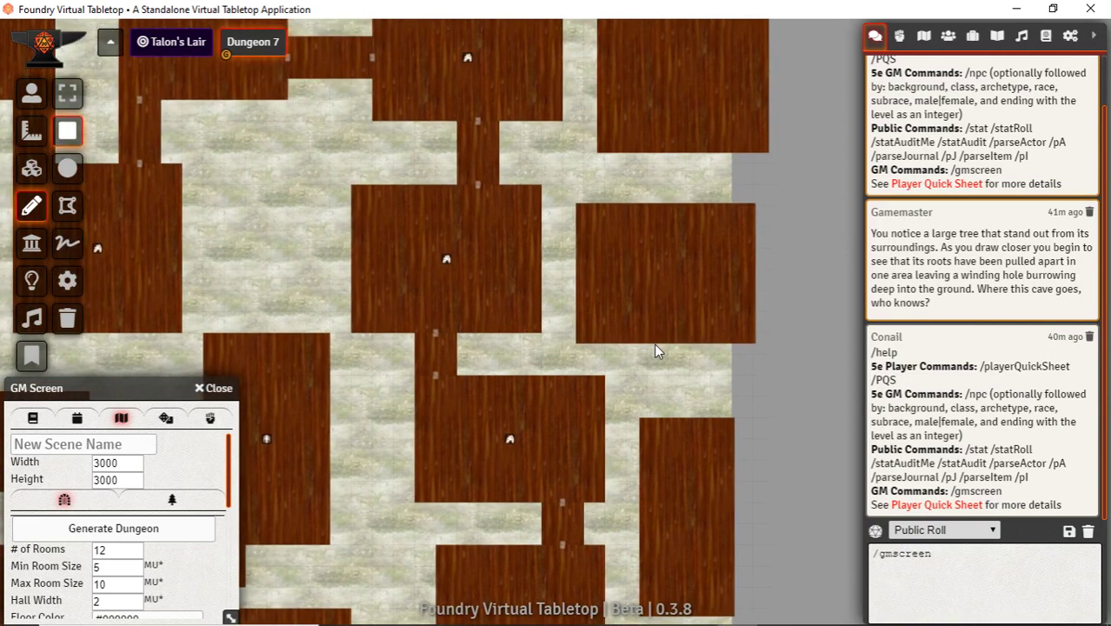
Draw halls linking the middle eastern room to the southeastern room, the neighboring generated room and the northeastern room, plus the dungeon's adjoining passages
drag(657, 342, 699, 417)
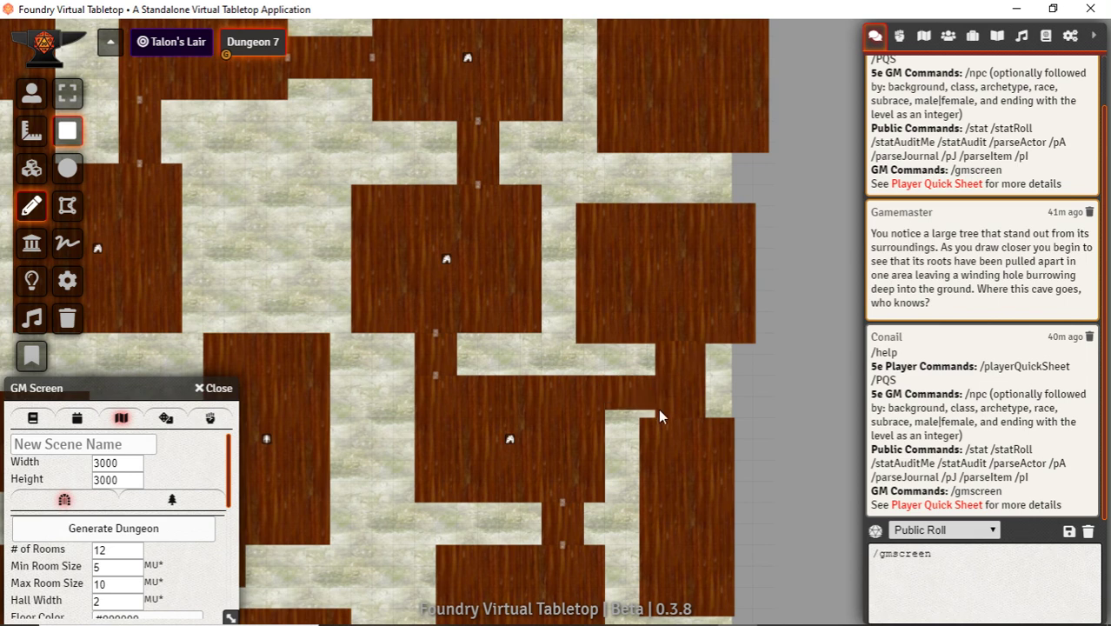
mouse_move(547, 345)
mouse_down()
mouse_move(582, 459)
mouse_move(632, 476)
mouse_up()
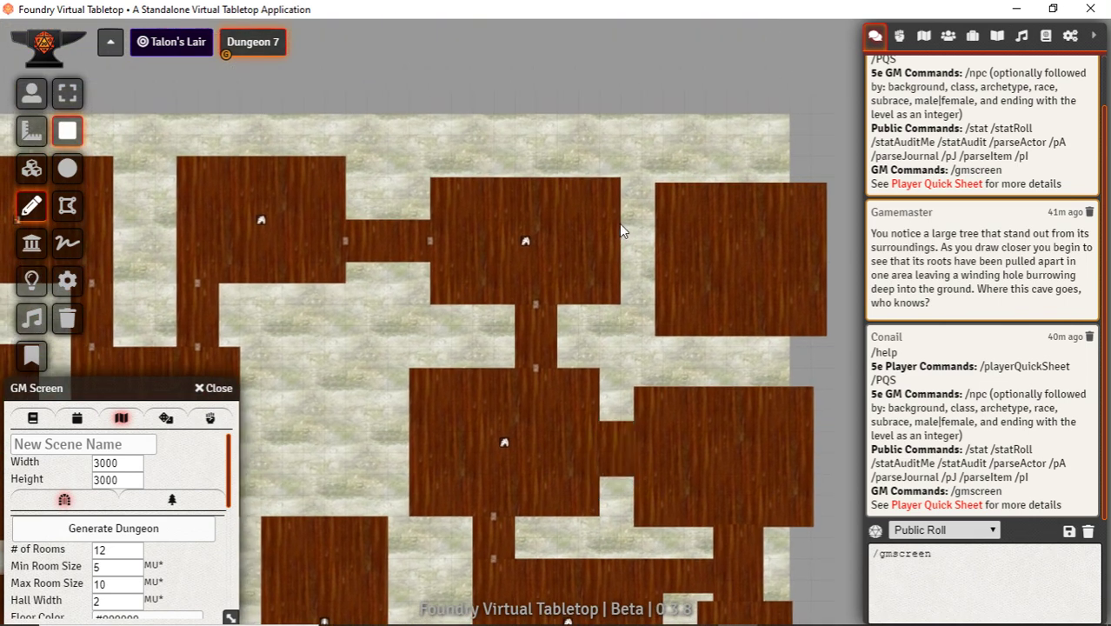
drag(620, 223, 655, 268)
mouse_move(555, 327)
mouse_down()
mouse_move(637, 355)
mouse_move(660, 352)
mouse_up()
Draw halls from the tall northwestern hand-drawn room east to the neighboring generated room and south to the wide room
drag(315, 356, 638, 290)
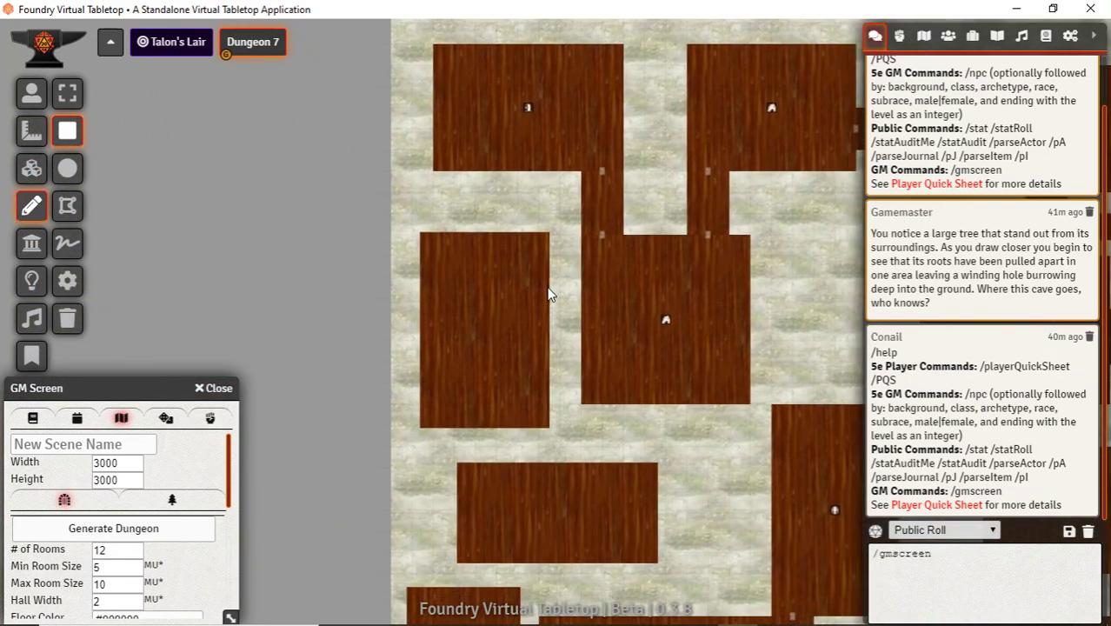
drag(548, 287, 583, 346)
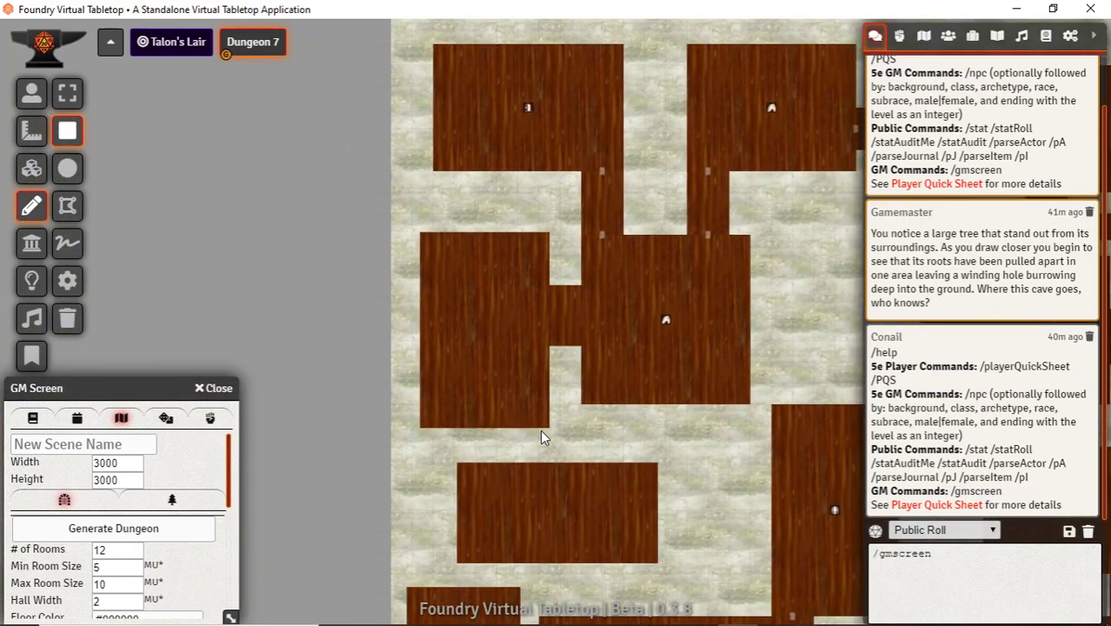
drag(486, 435, 484, 335)
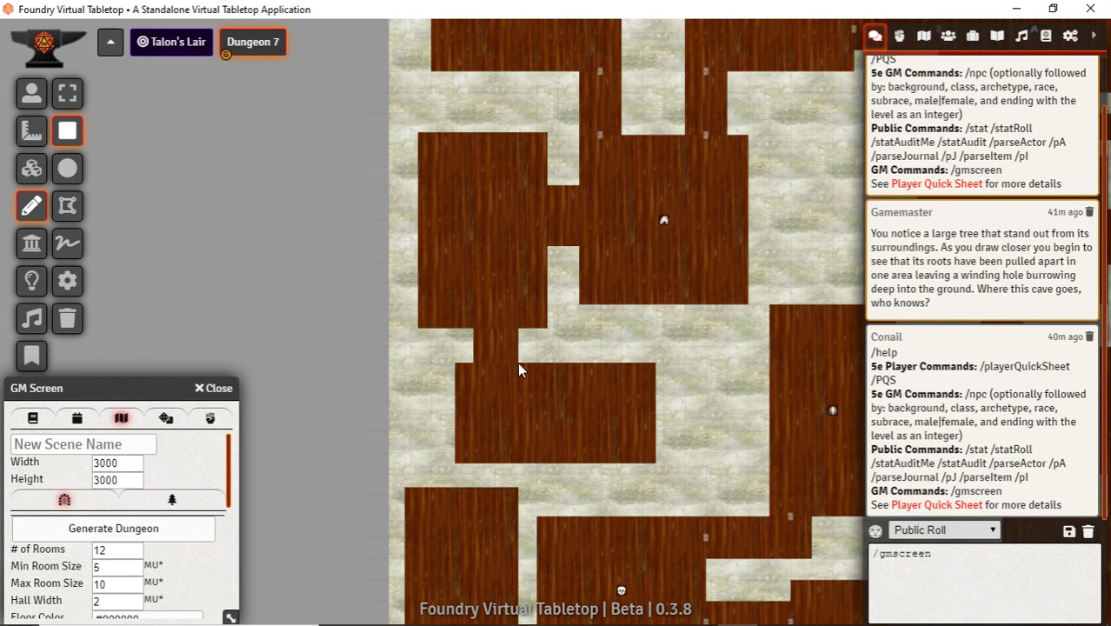
drag(534, 363, 534, 364)
Draw two halls running south from the wide western room, one into the skull-marked room and one into the tall southwestern room
drag(523, 480, 501, 334)
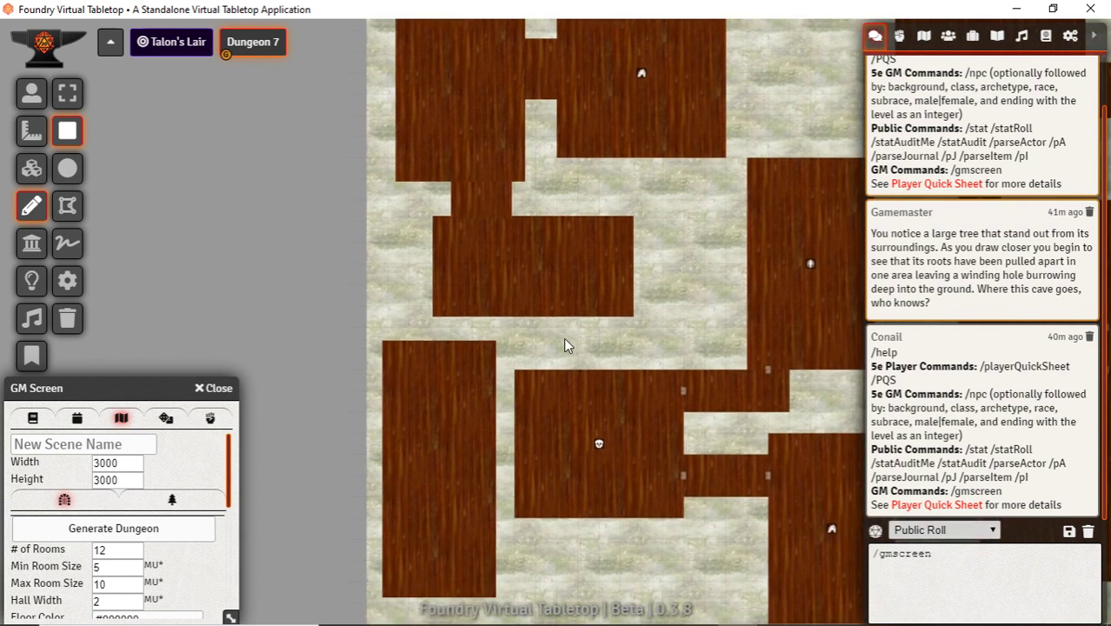
key(Right)
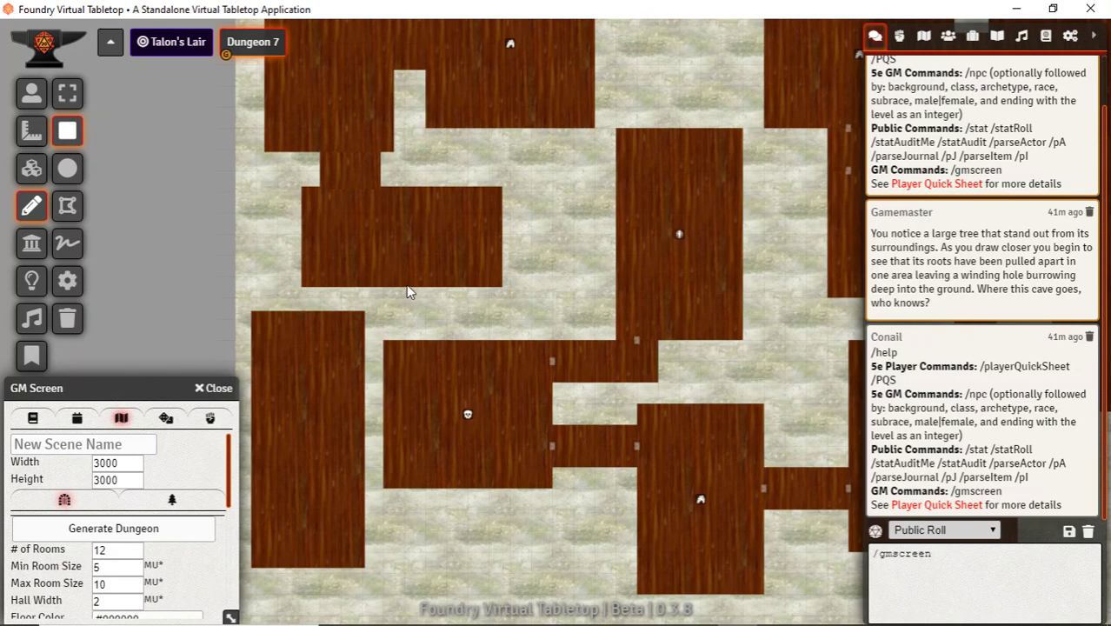
drag(406, 283, 449, 340)
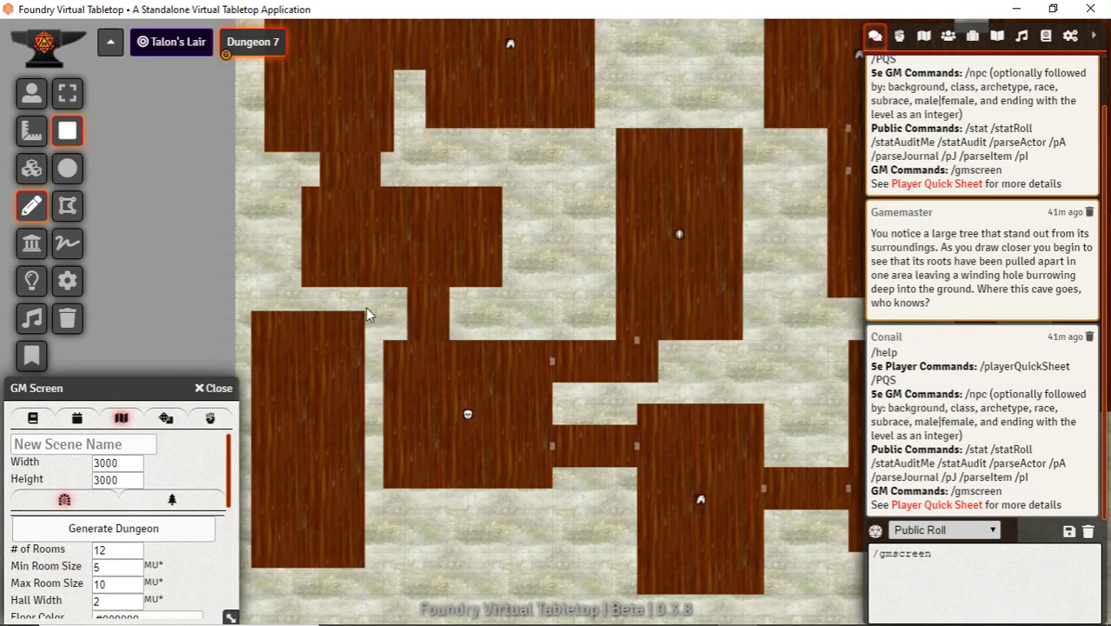
drag(305, 287, 350, 310)
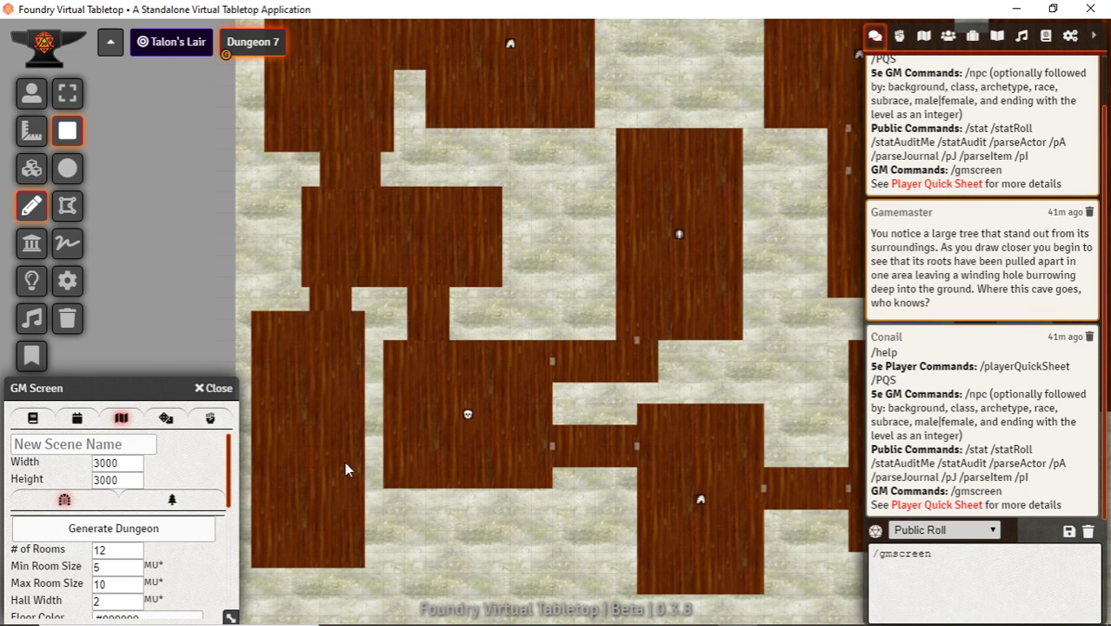
Draw a short and a long hall east from the tall southwestern room, and a hall joining the southeastern room to the generated room beside it
key(Down)
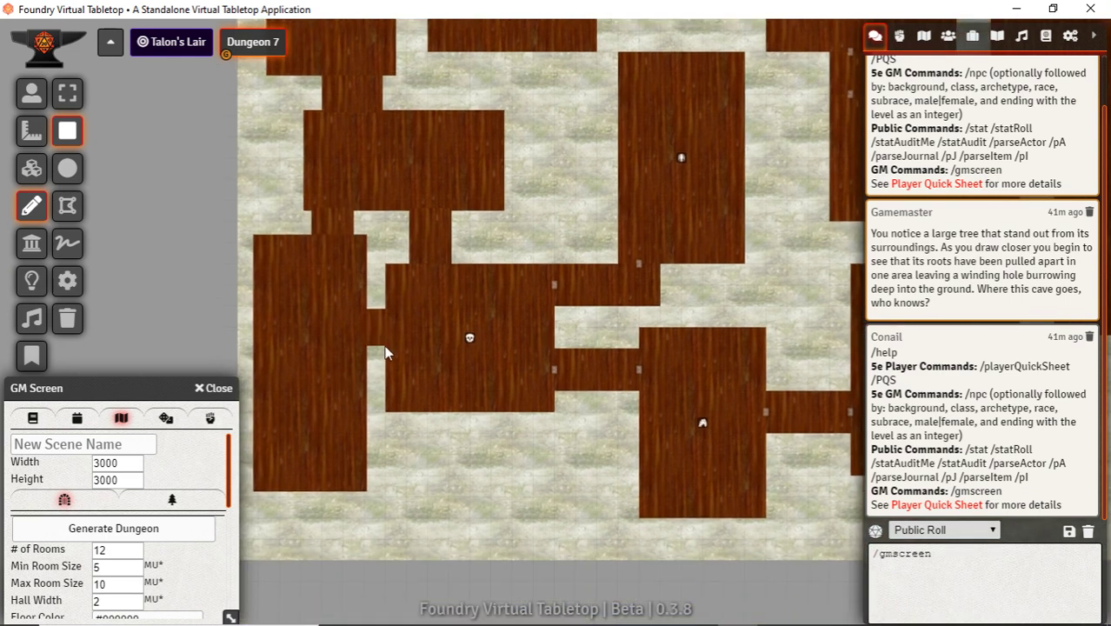
drag(385, 348, 385, 356)
drag(366, 458, 641, 492)
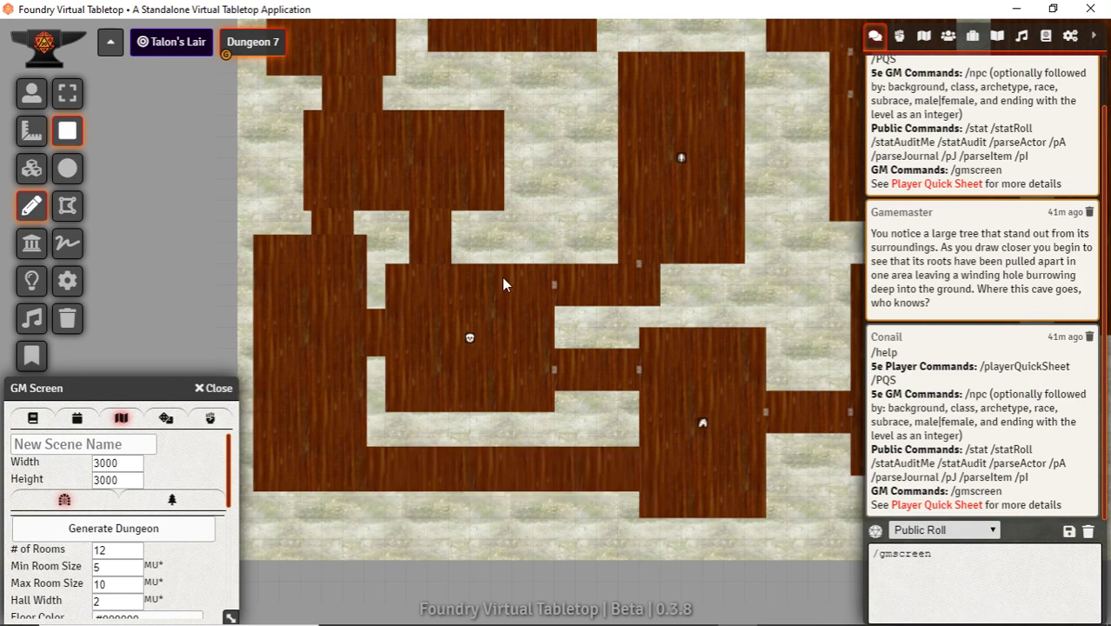
drag(530, 373, 328, 409)
mouse_move(308, 340)
mouse_down()
mouse_move(314, 350)
mouse_move(497, 377)
mouse_move(367, 375)
mouse_move(465, 437)
mouse_move(506, 508)
mouse_up()
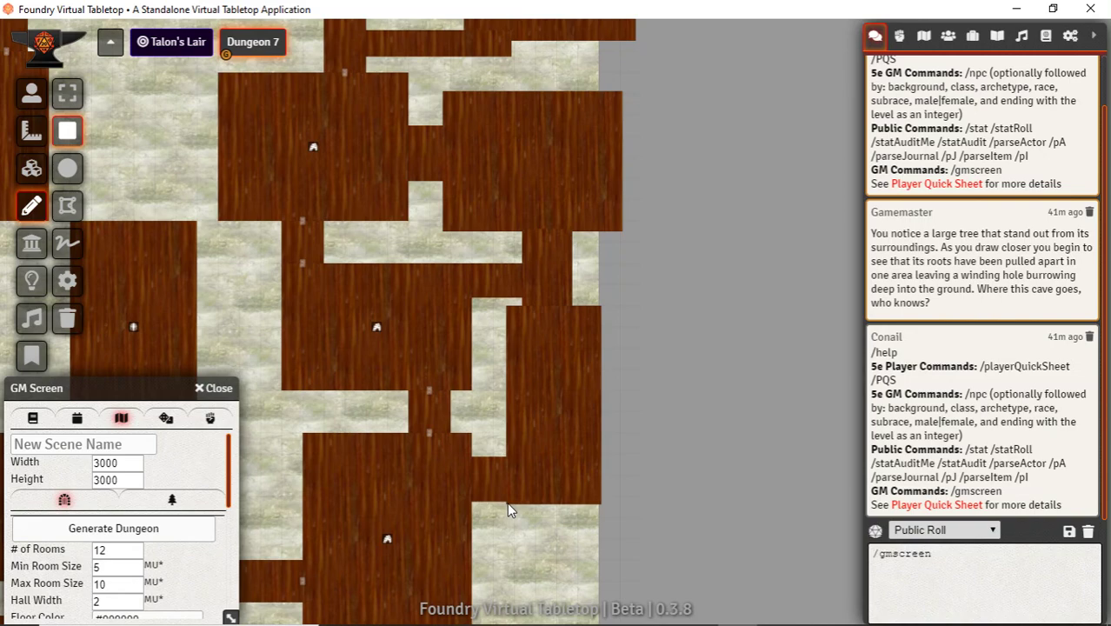
Draw a short hall joining the two northwestern vertical halls and a long hall continuing east to the next vertical hall
drag(160, 213, 686, 503)
key(Left)
key(Up)
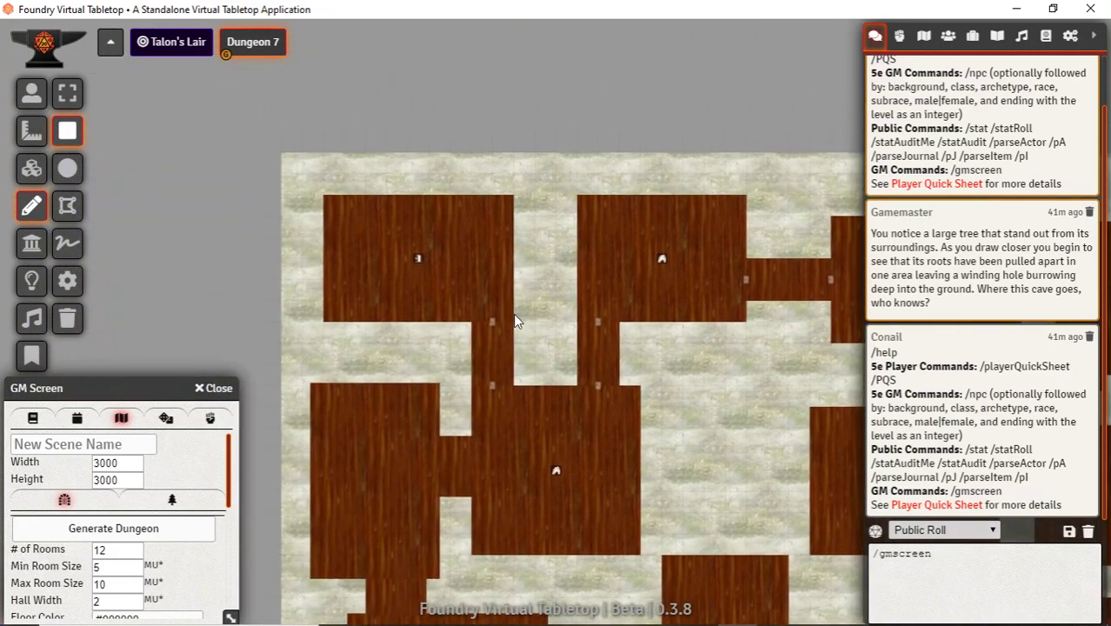
mouse_move(512, 337)
mouse_down()
mouse_move(585, 379)
mouse_move(613, 379)
mouse_move(454, 353)
mouse_up()
mouse_move(377, 338)
mouse_down()
mouse_move(640, 378)
mouse_move(678, 368)
mouse_move(449, 304)
mouse_up()
drag(472, 421, 872, 266)
Draw a southern hall loop from the connecting passage, around beneath the generated southeastern room, and up to the tall hand-drawn southeastern room
drag(556, 360, 546, 190)
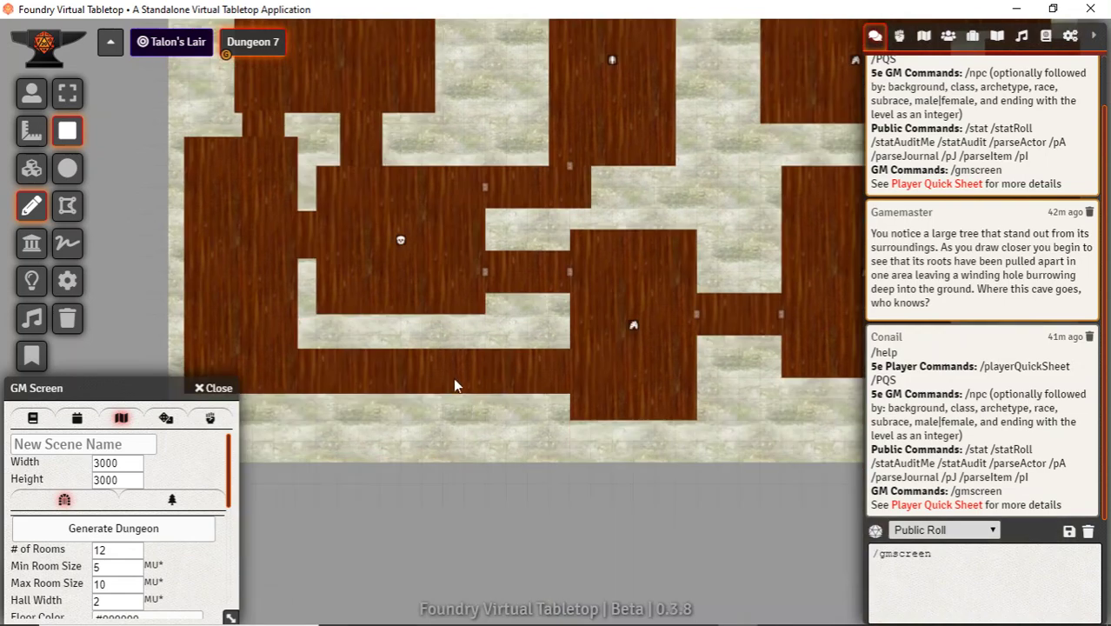
drag(451, 377, 540, 417)
drag(664, 388, 476, 435)
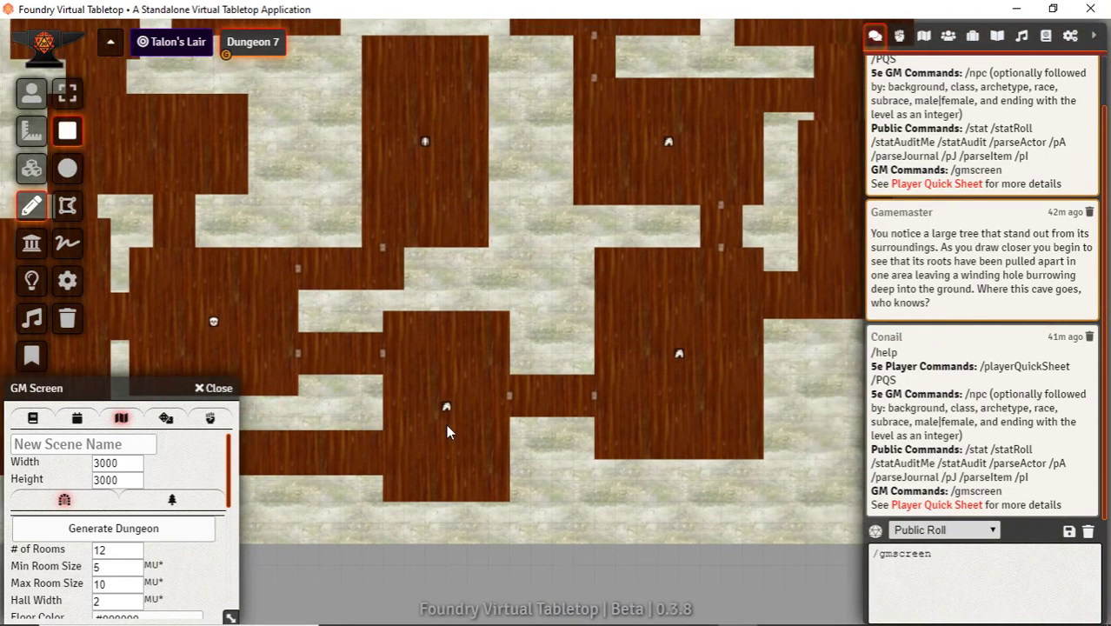
key(Up)
key(Right)
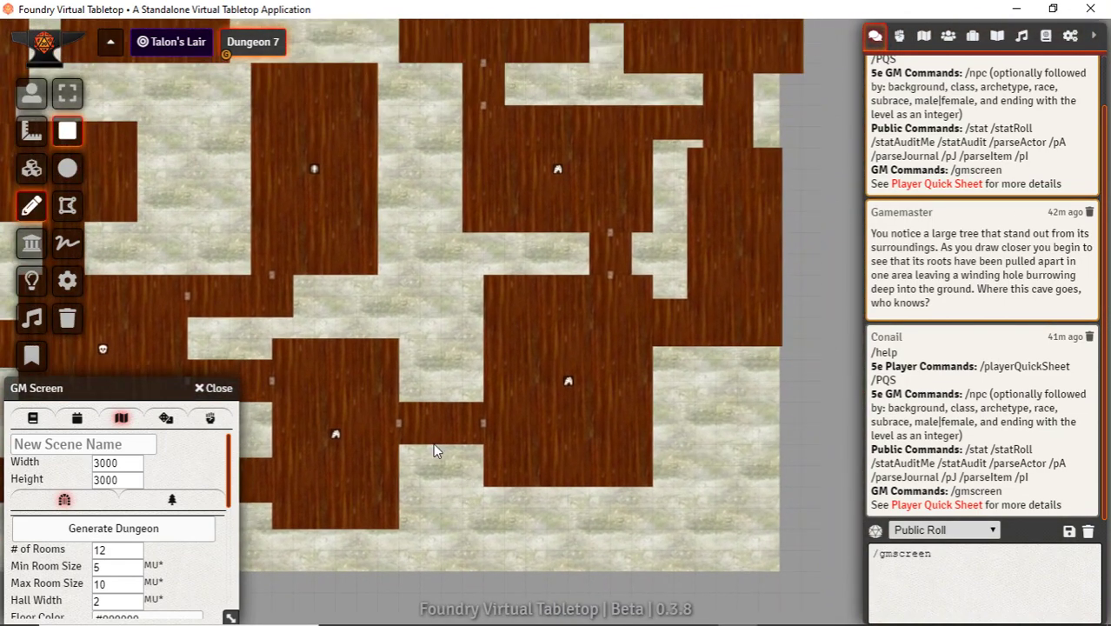
mouse_move(450, 506)
mouse_down()
mouse_move(464, 536)
mouse_move(730, 536)
mouse_up()
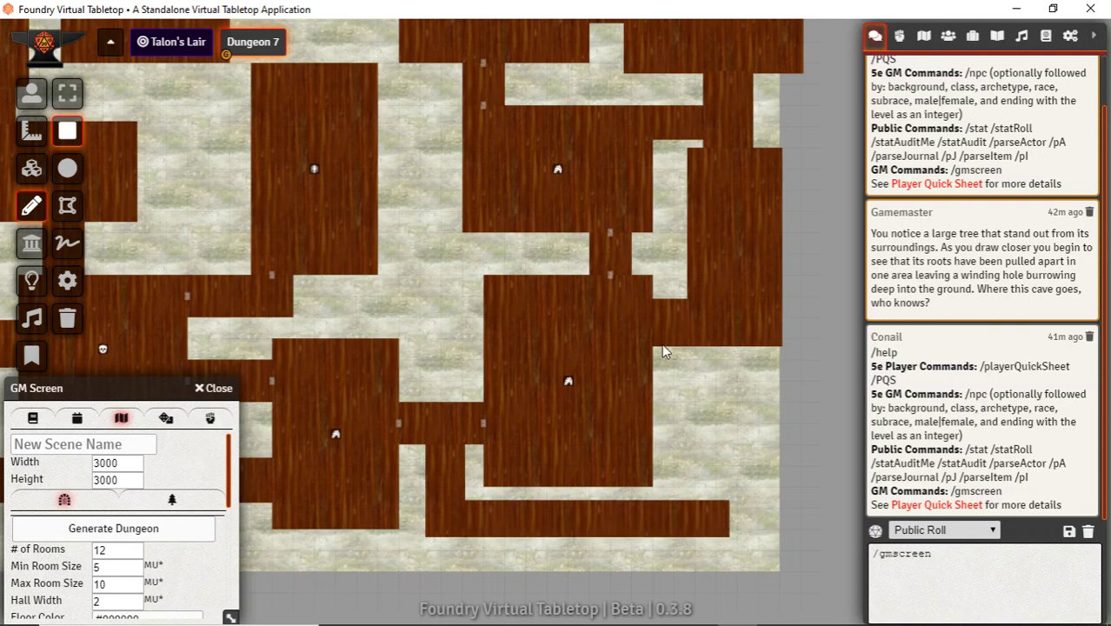
mouse_move(662, 344)
mouse_down()
mouse_move(682, 506)
mouse_move(693, 503)
mouse_up()
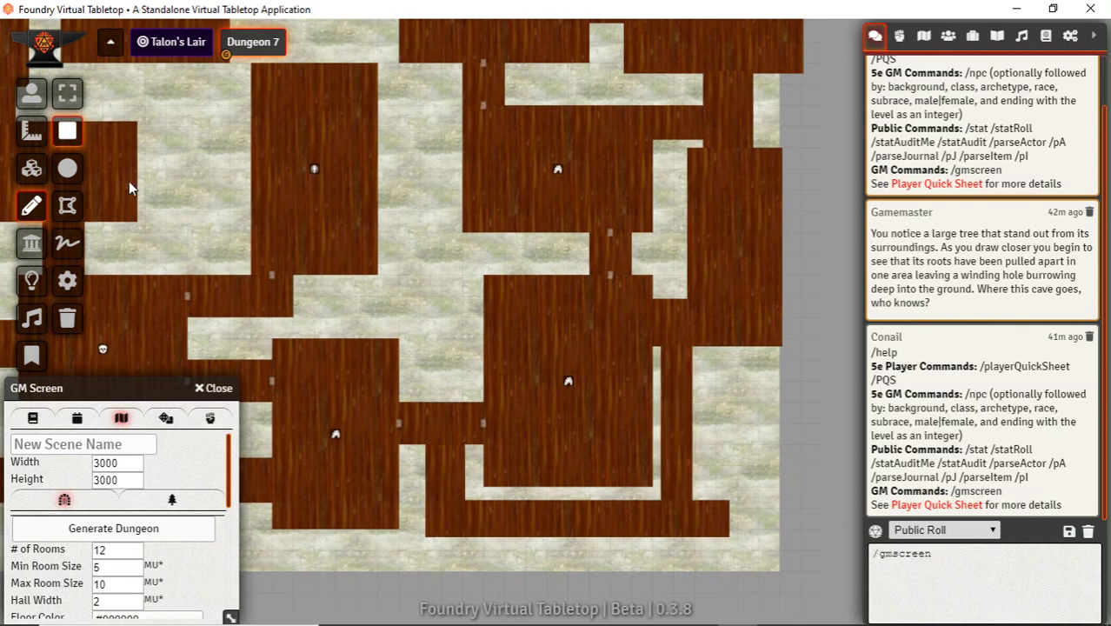
Shorten the southern horizontal hall so its eastern end lines up with the vertical hall
click(69, 94)
double_click(701, 516)
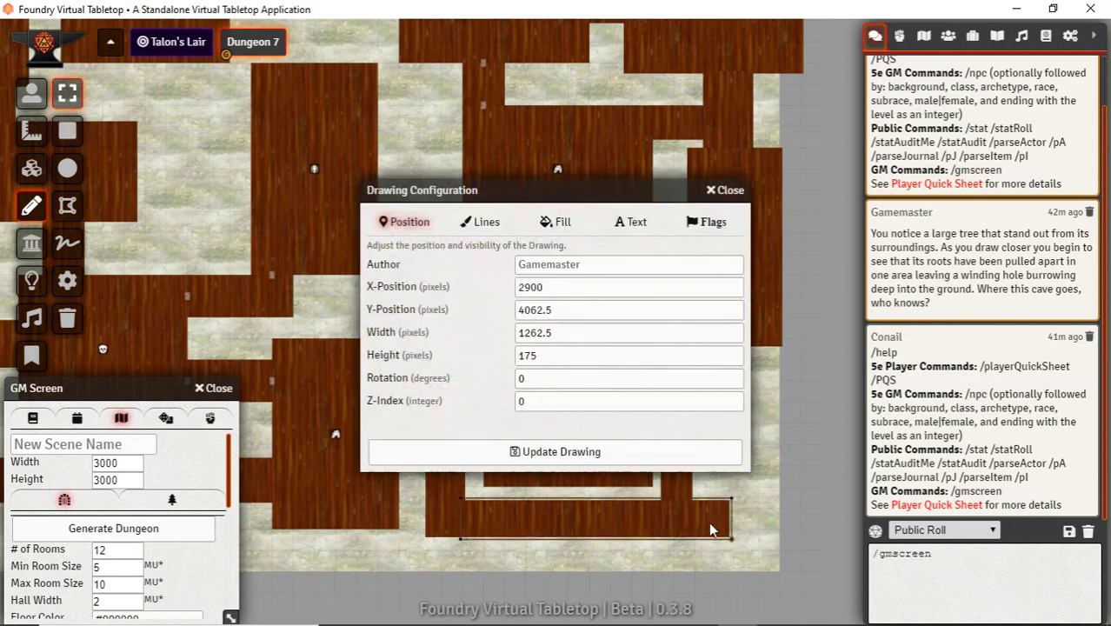
click(718, 188)
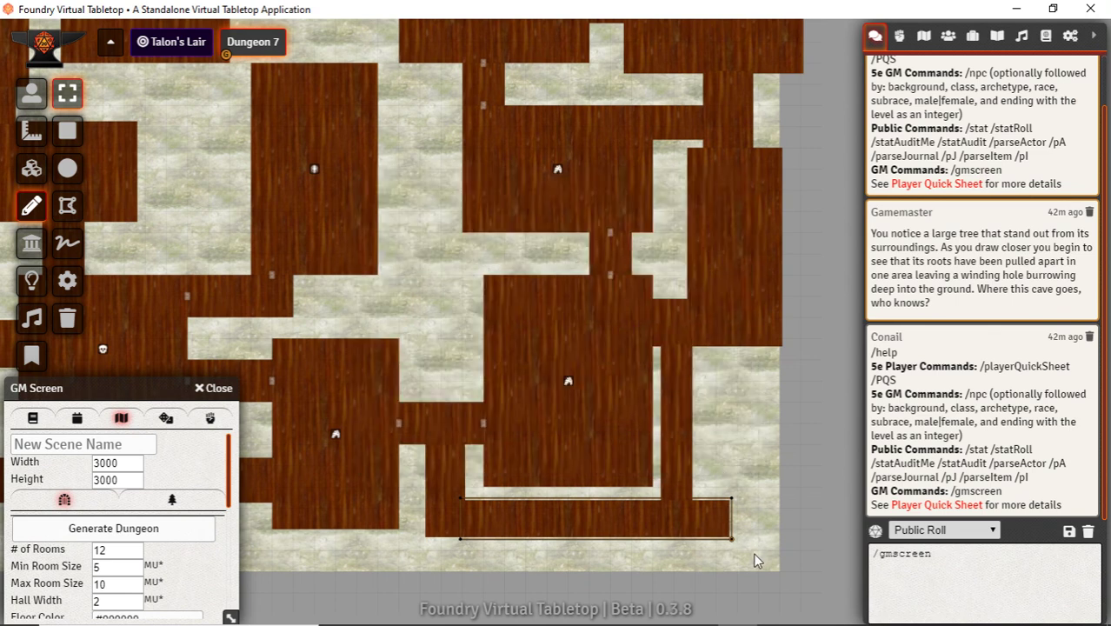
drag(734, 539, 691, 538)
Enable Trace Walls in the Dungeon 7 scene's flag settings and save the changes
drag(418, 424, 757, 428)
drag(635, 280, 490, 527)
drag(793, 361, 670, 291)
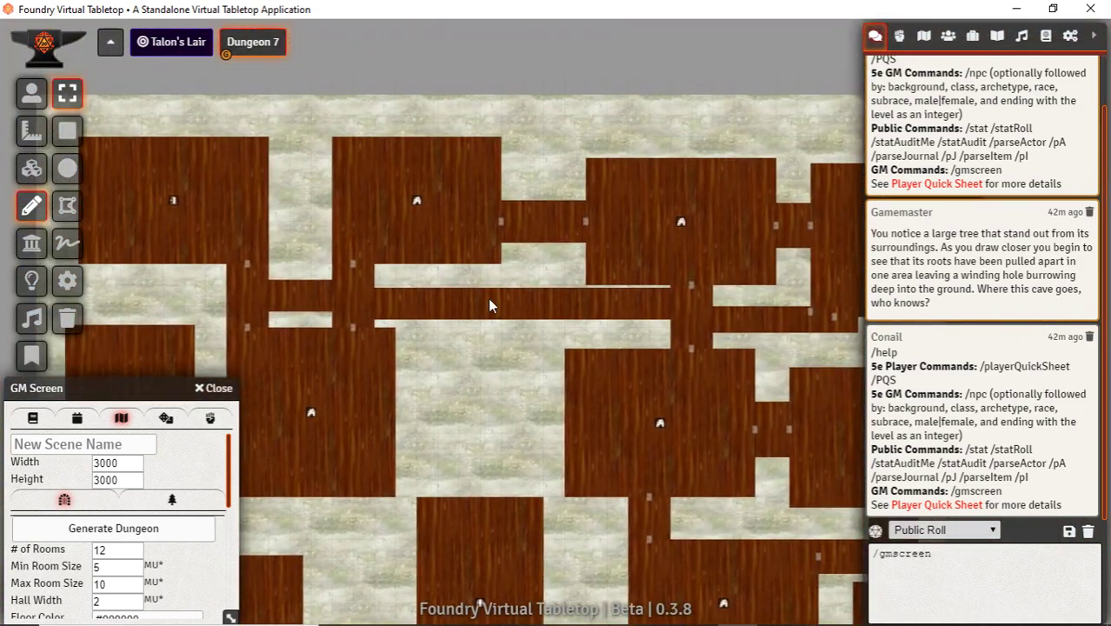
right_click(264, 49)
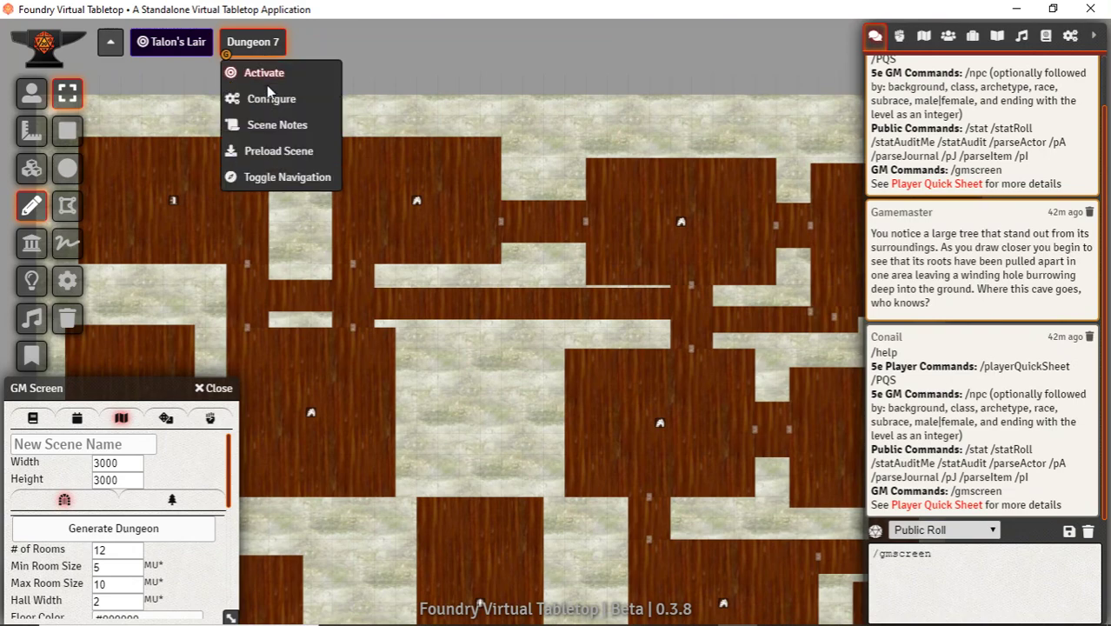
click(271, 96)
click(762, 109)
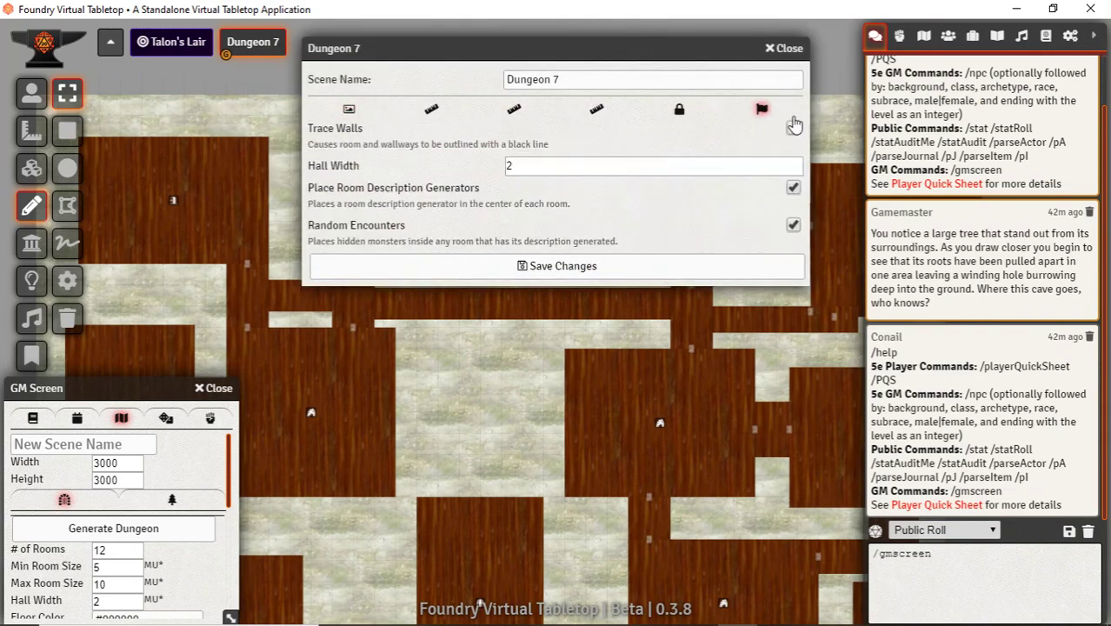
click(658, 266)
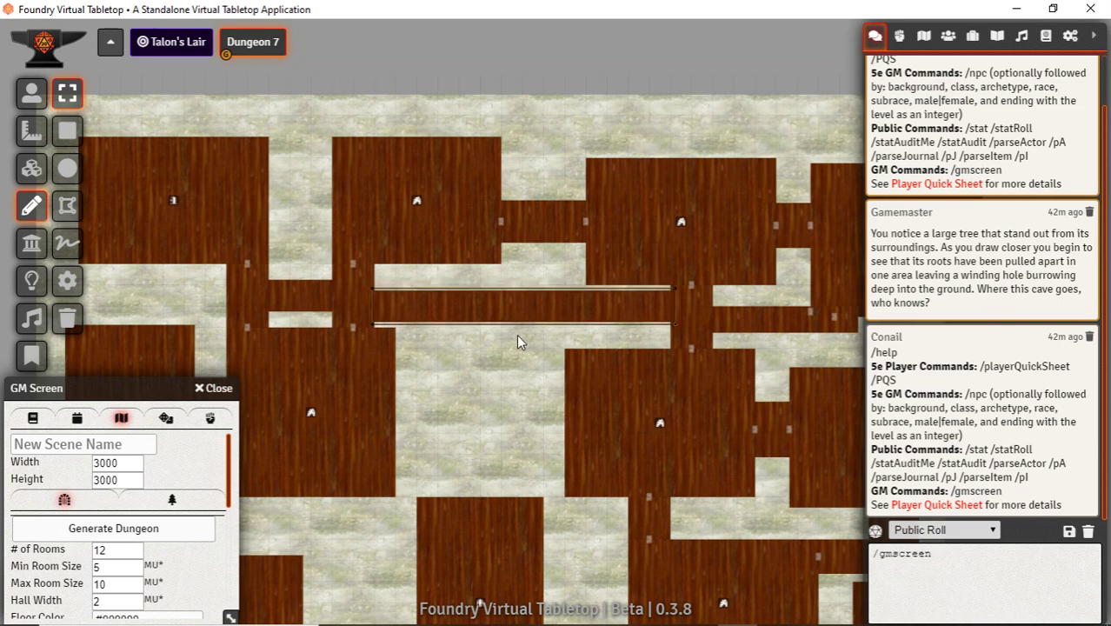
Switch to the journal notes layer and zoom in on the room markers in the dungeon's northwest
scroll(510, 338, down, 4)
drag(498, 350, 576, 131)
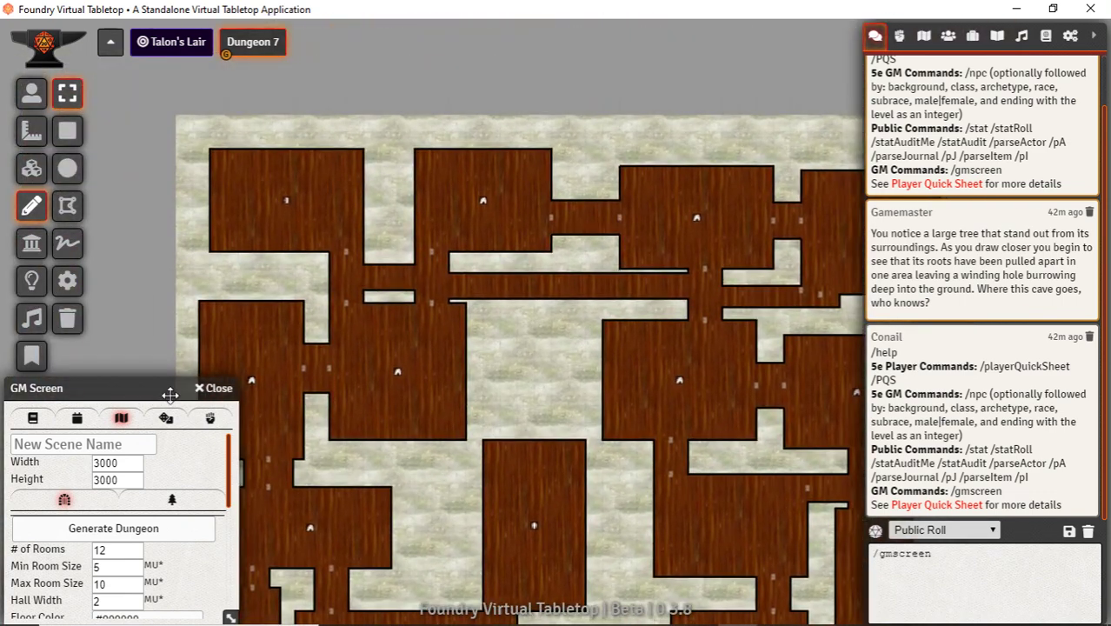
click(32, 357)
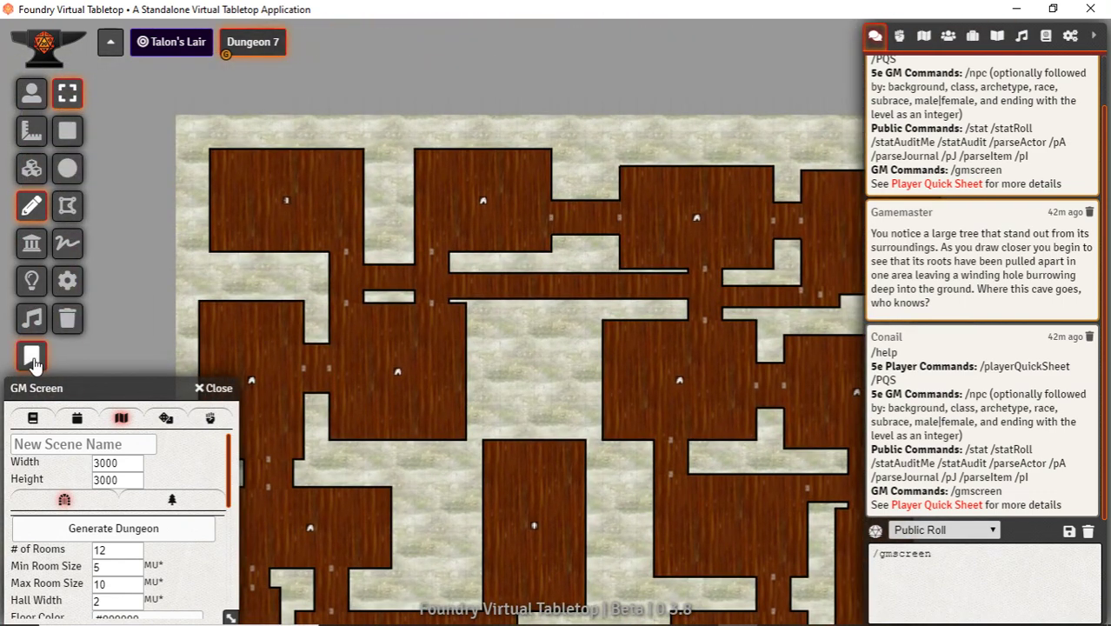
scroll(349, 281, up, 6)
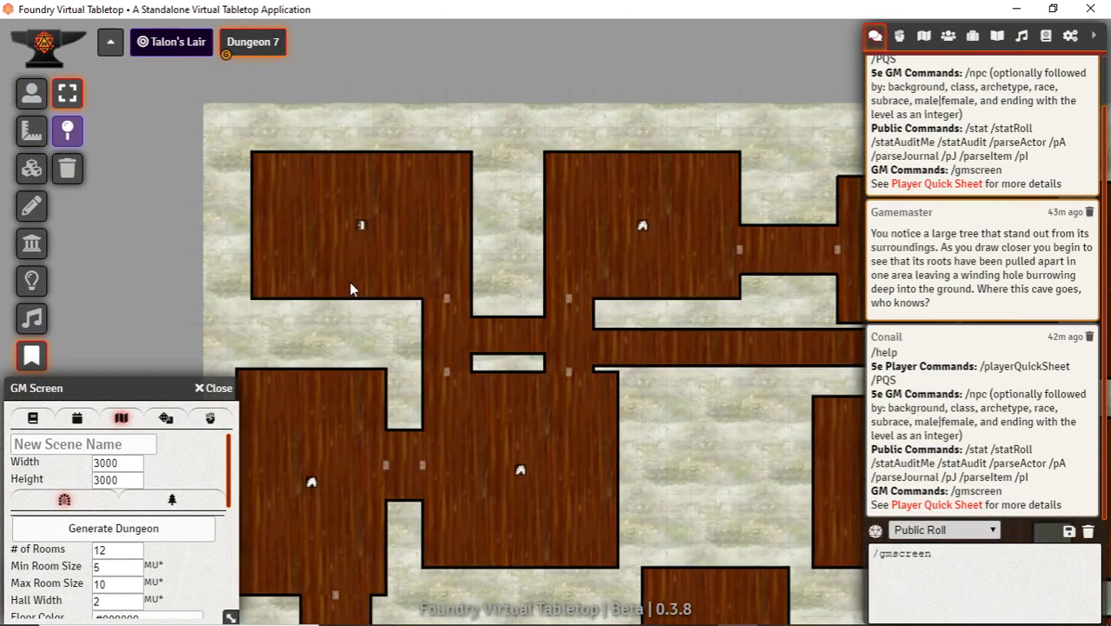
Choose Nasdrith's Cavern as the Random Dungeon Day entry in the GM Screen's Dungeons generator
click(33, 419)
click(74, 487)
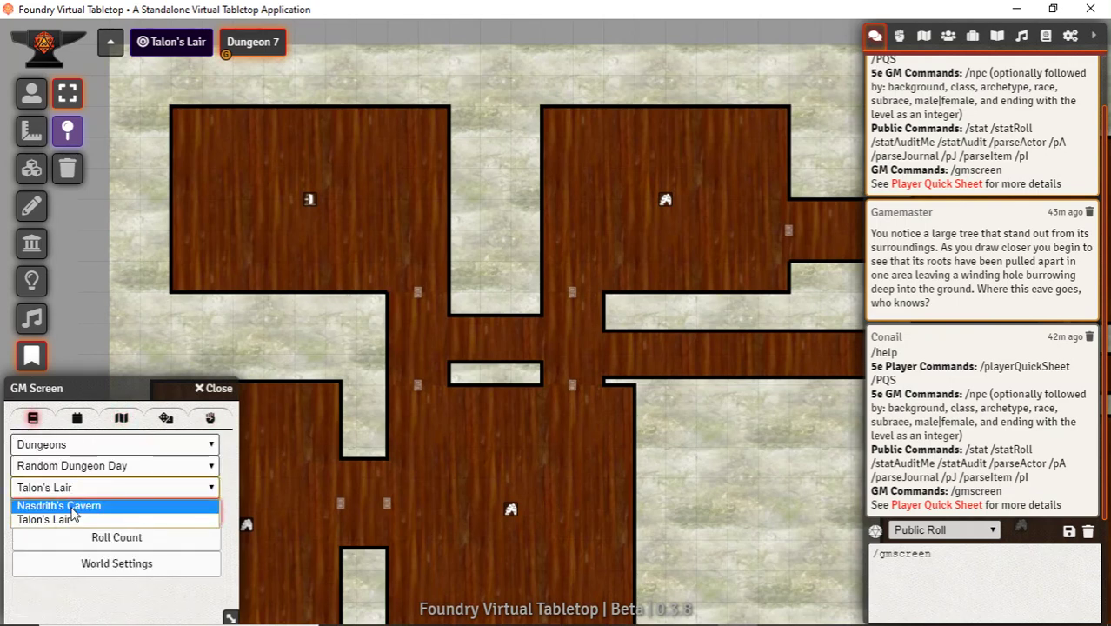
click(58, 505)
Rename the Dungeon 7 scene to Nasdrith's Cavern and save the changes
right_click(253, 50)
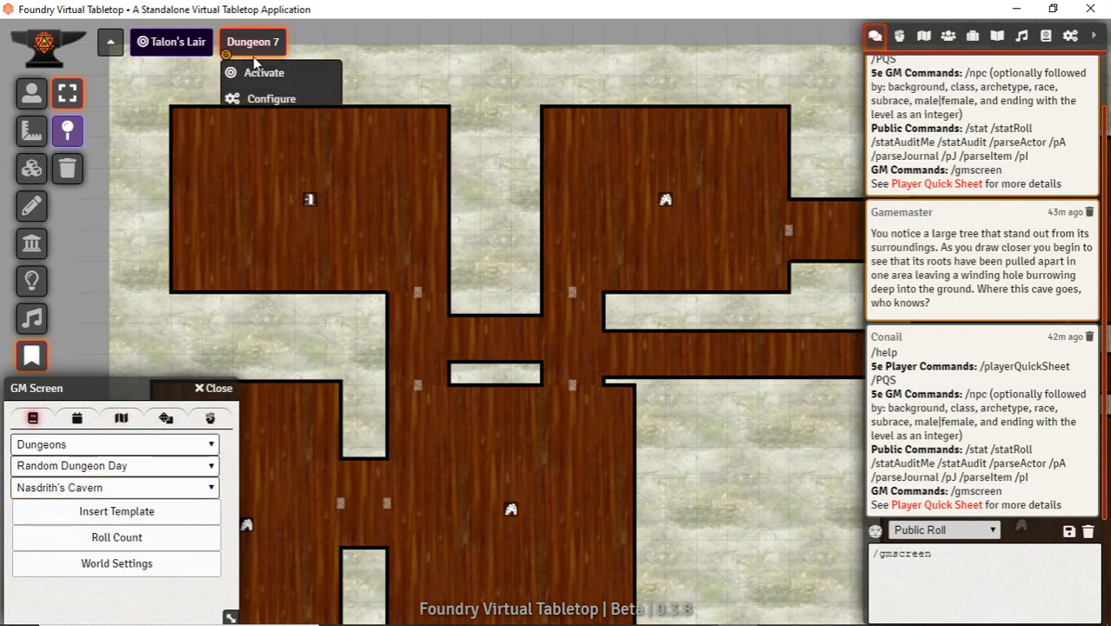
click(274, 99)
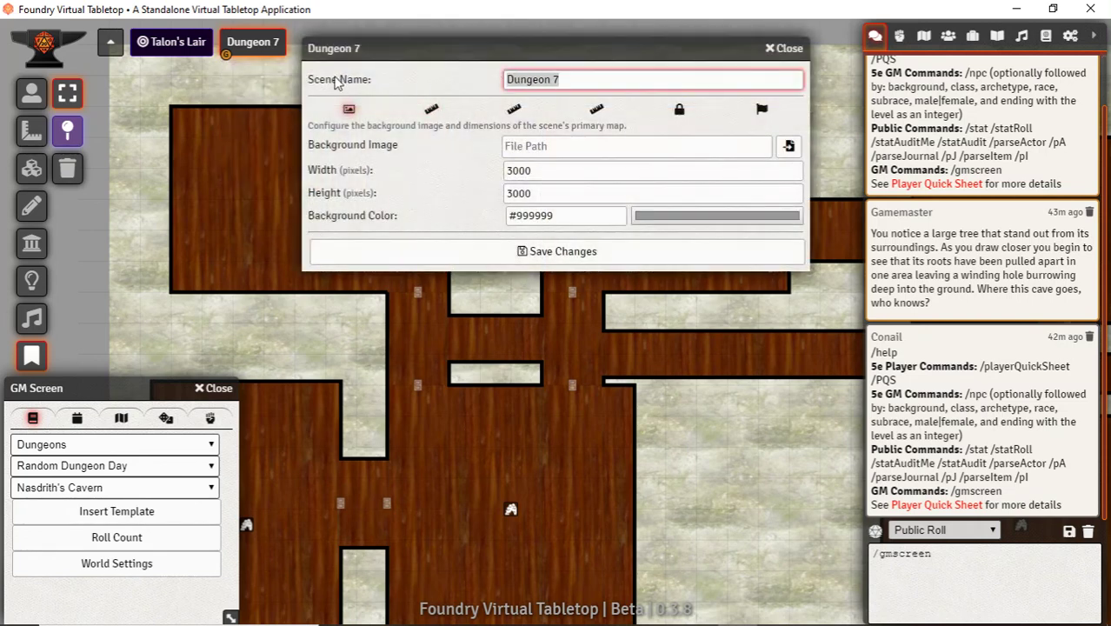
text(Nas)
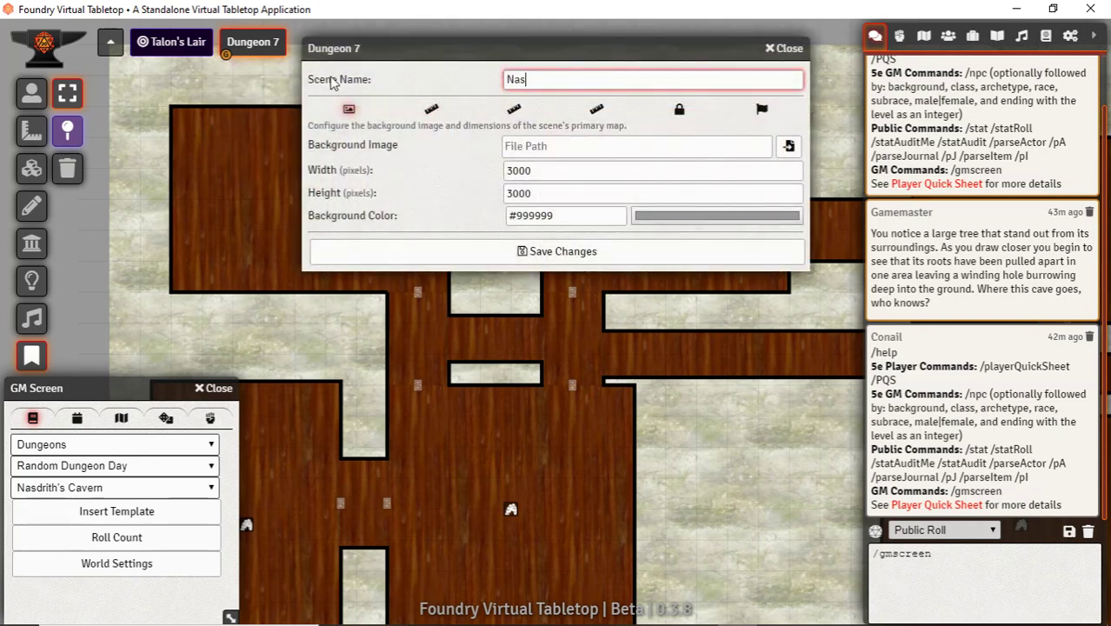
text(drith's Cavern)
click(431, 250)
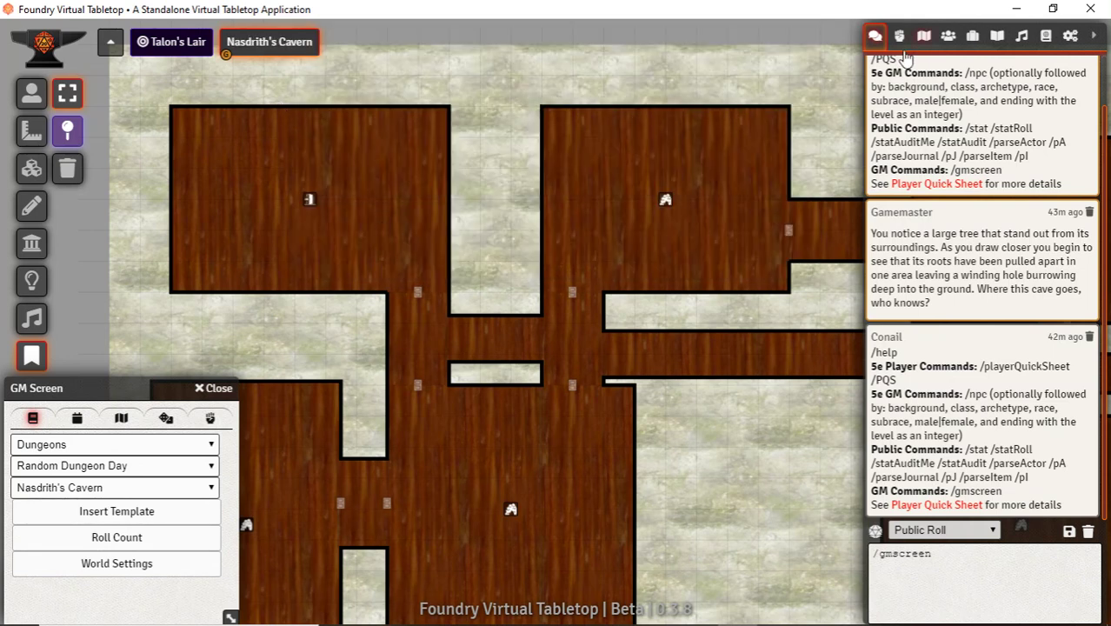
Pop out the actors directory, generate a level 6 wizard with the command /npc Wizard 6, and expand the Nasdrith's Cavern actor folder
right_click(947, 35)
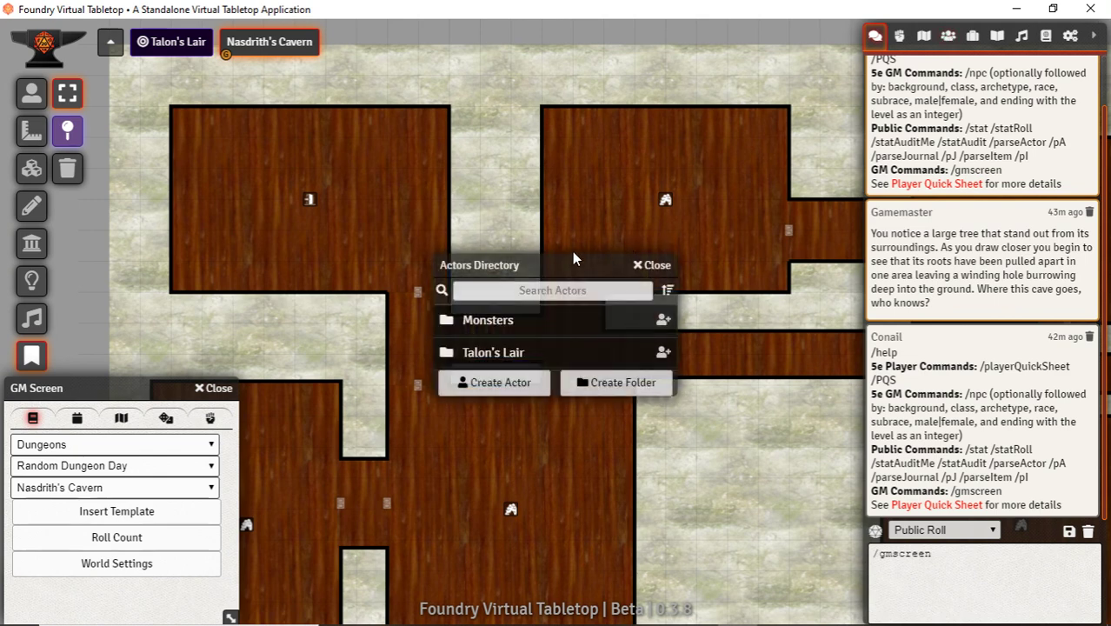
drag(572, 258, 512, 31)
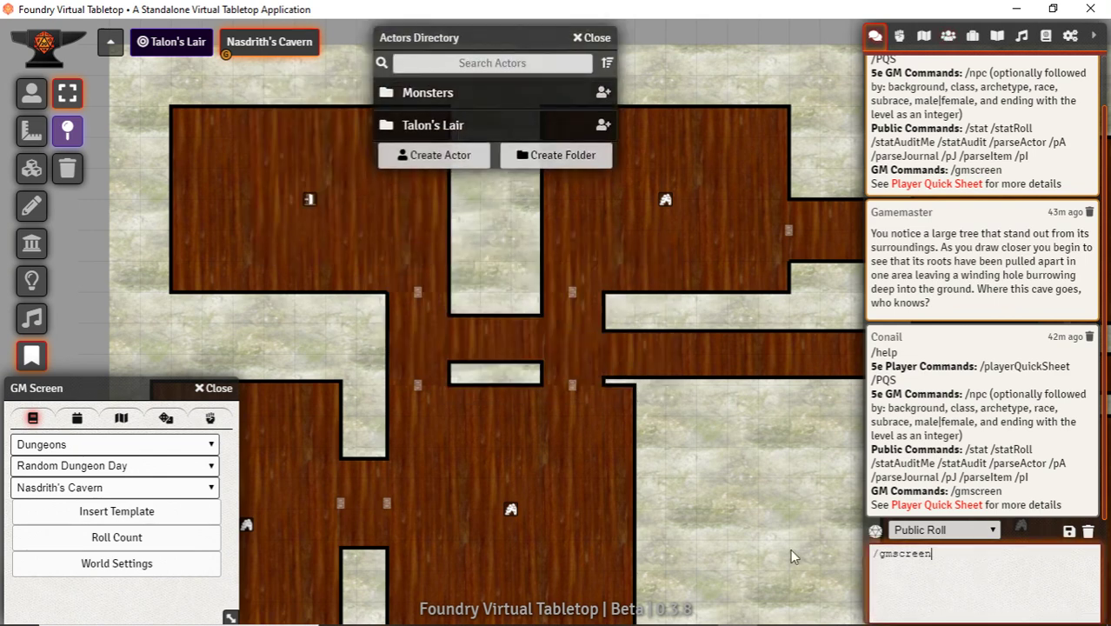
drag(791, 550, 881, 559)
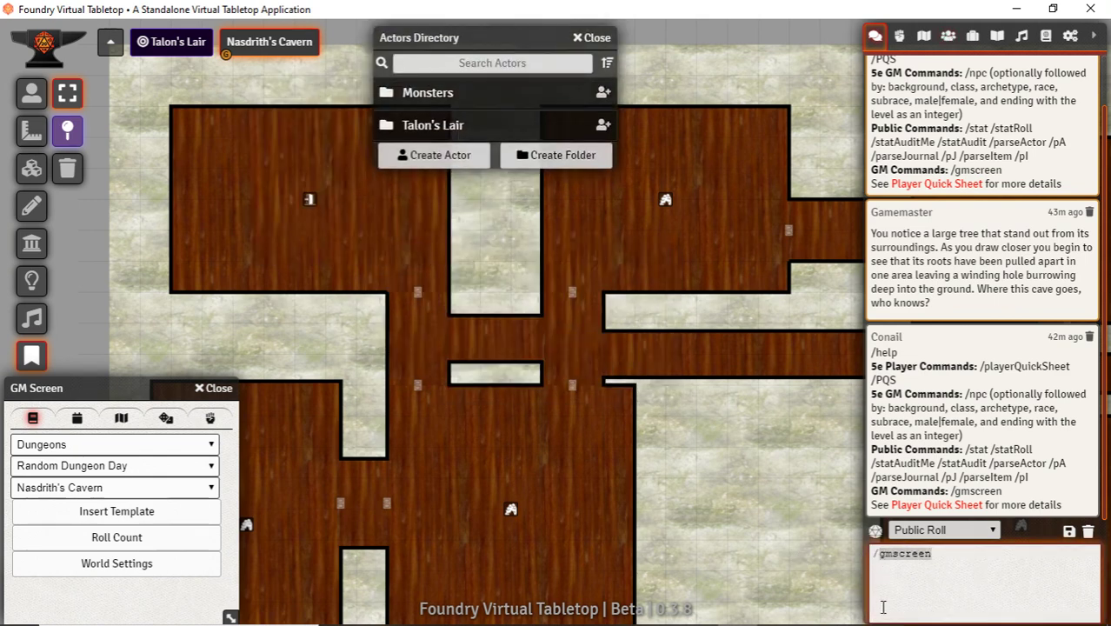
text(/npc W)
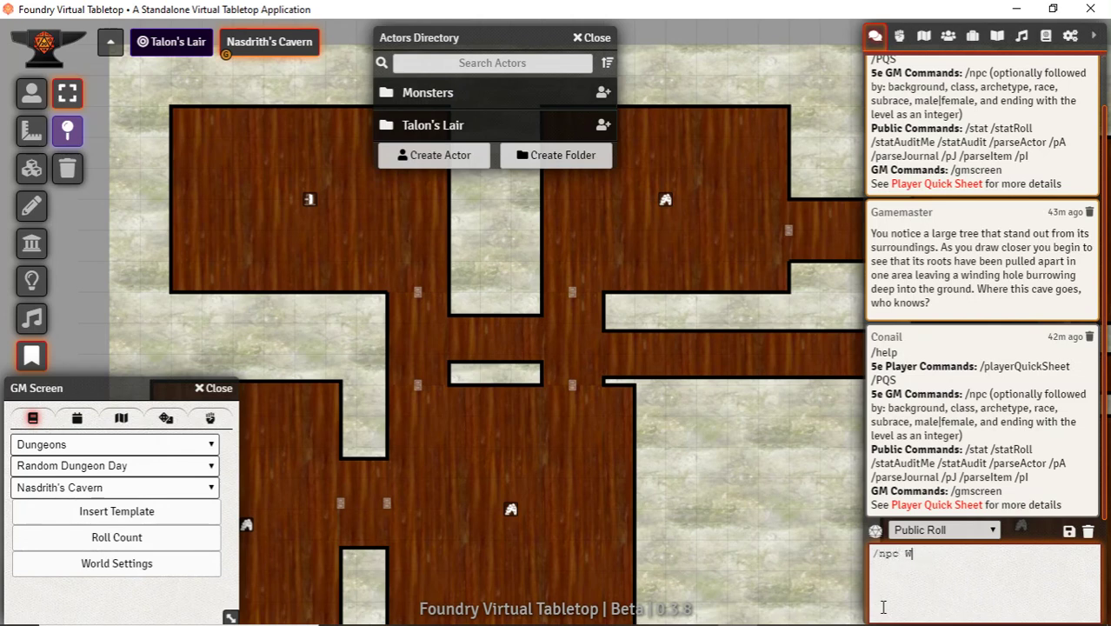
text(izard 6)
key(Return)
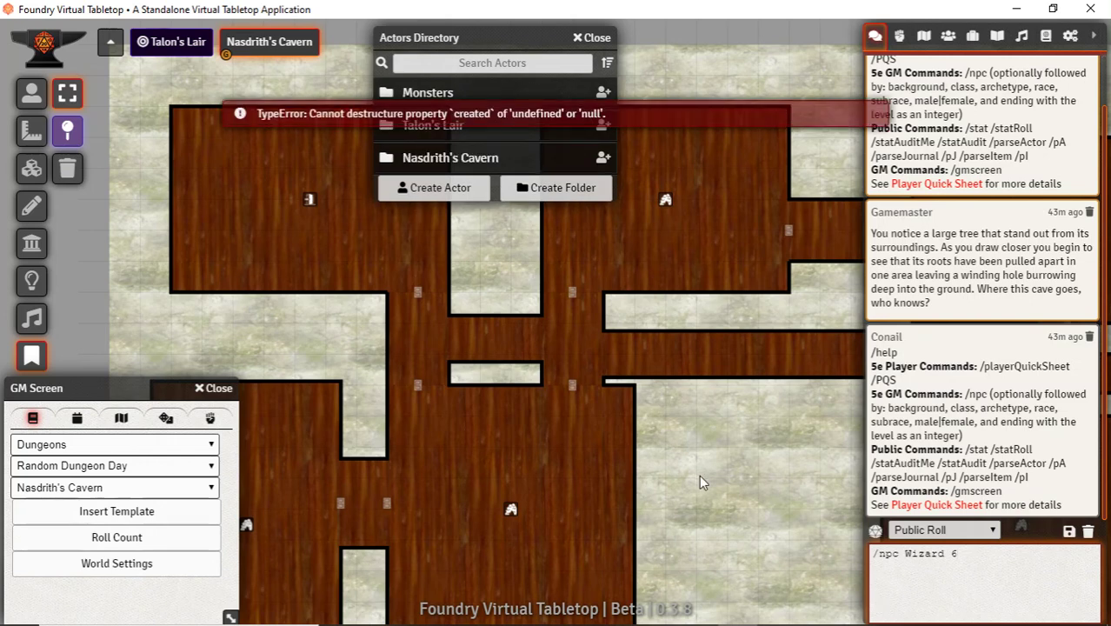
click(441, 168)
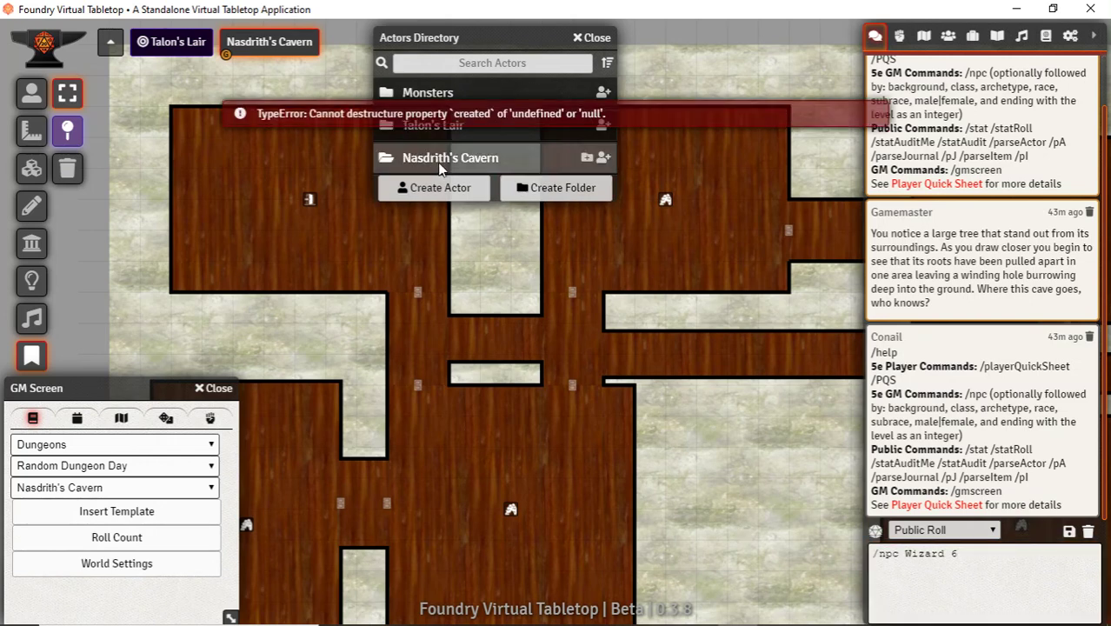
drag(479, 40, 724, 41)
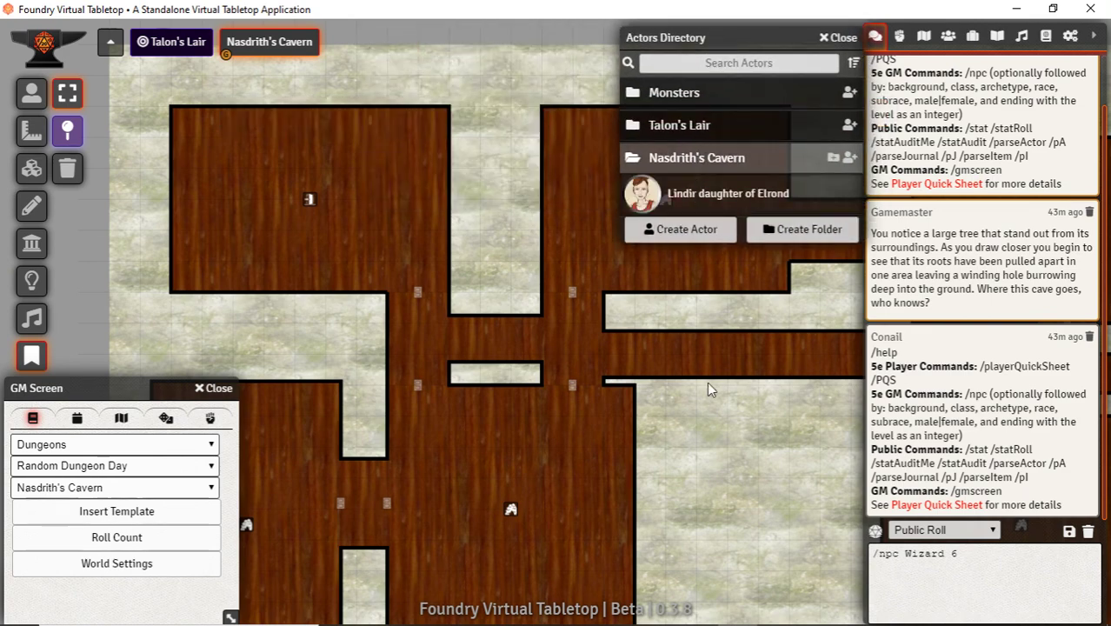
Place the generated wizard's token in the skull-marked chamber, then delete it from the scene
drag(706, 381, 446, 200)
drag(644, 513, 654, 200)
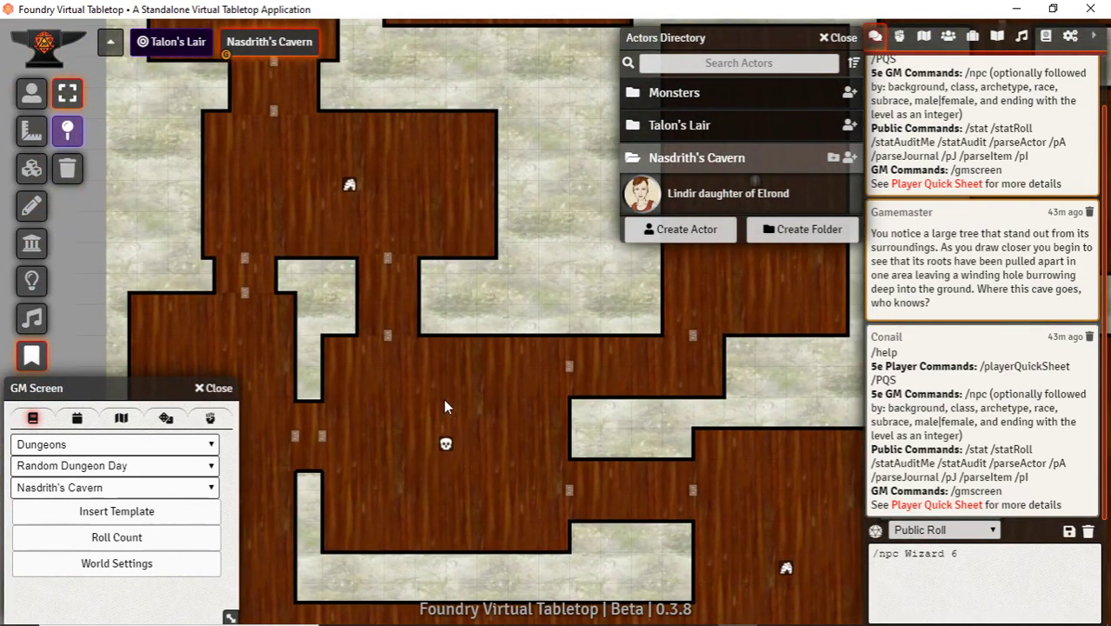
drag(441, 401, 444, 403)
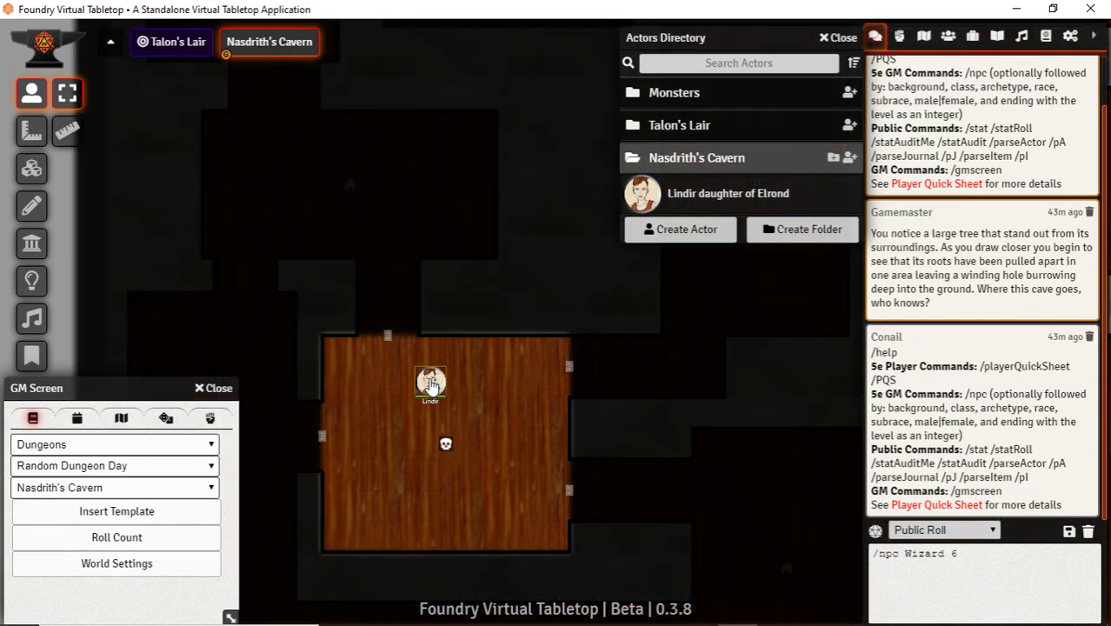
key(Delete)
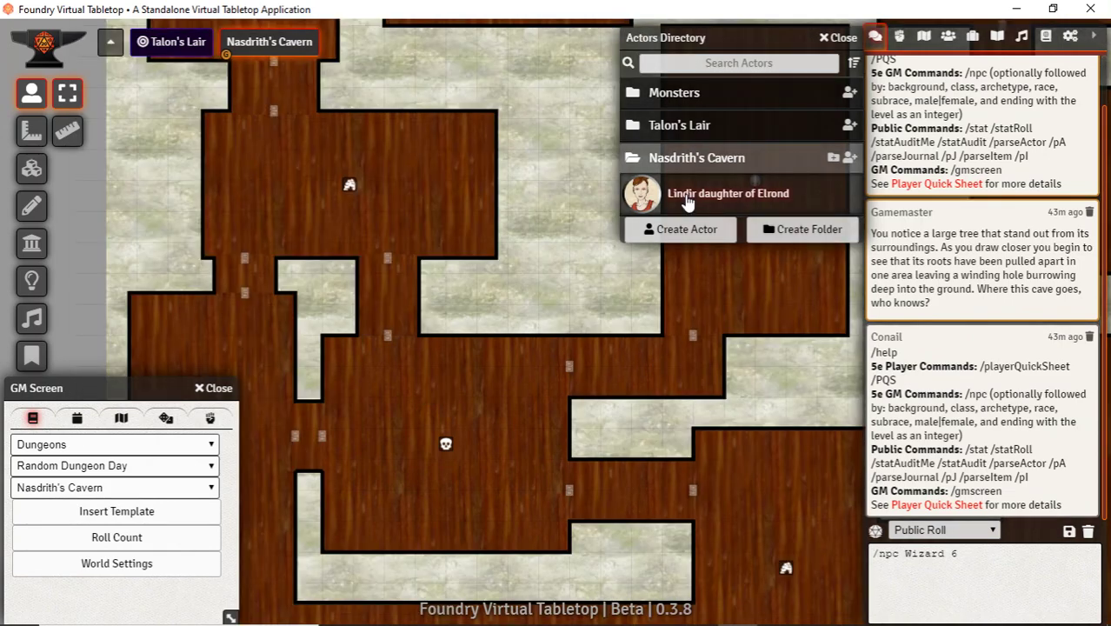
Rename the generated wizard actor to Nazdrith and place its token in the skull-marked chamber
click(687, 198)
drag(531, 80, 220, 67)
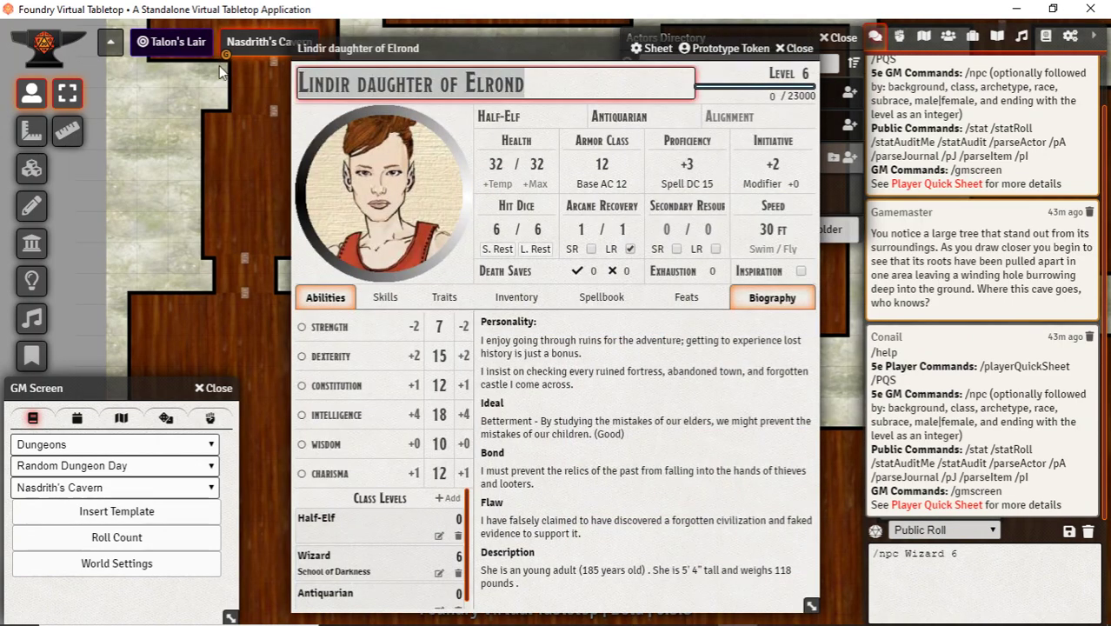
text(Nazdrith)
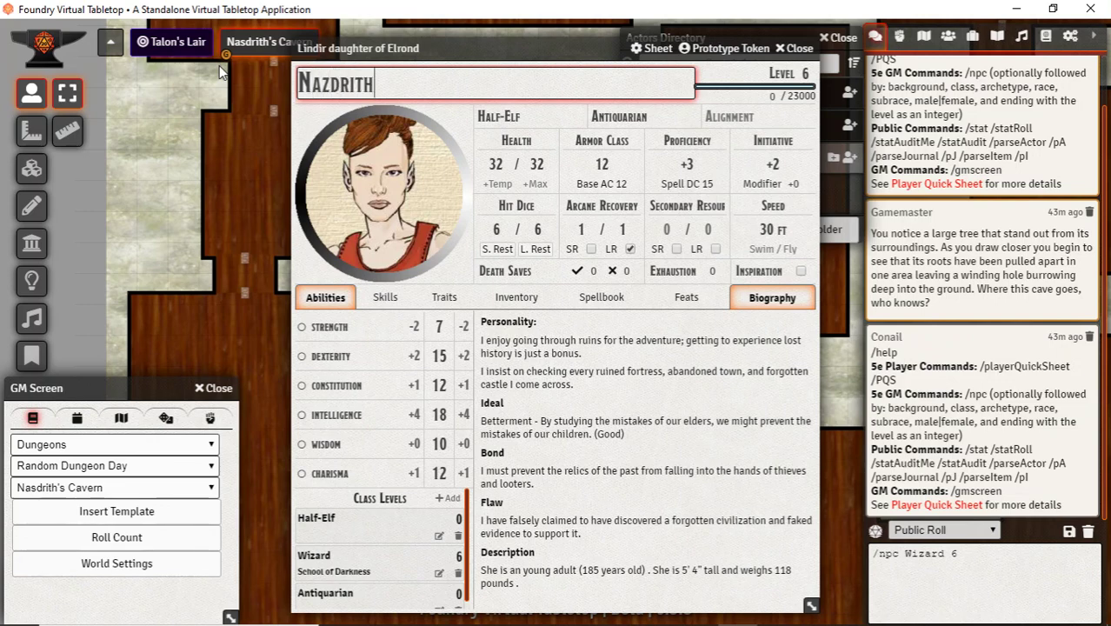
click(798, 47)
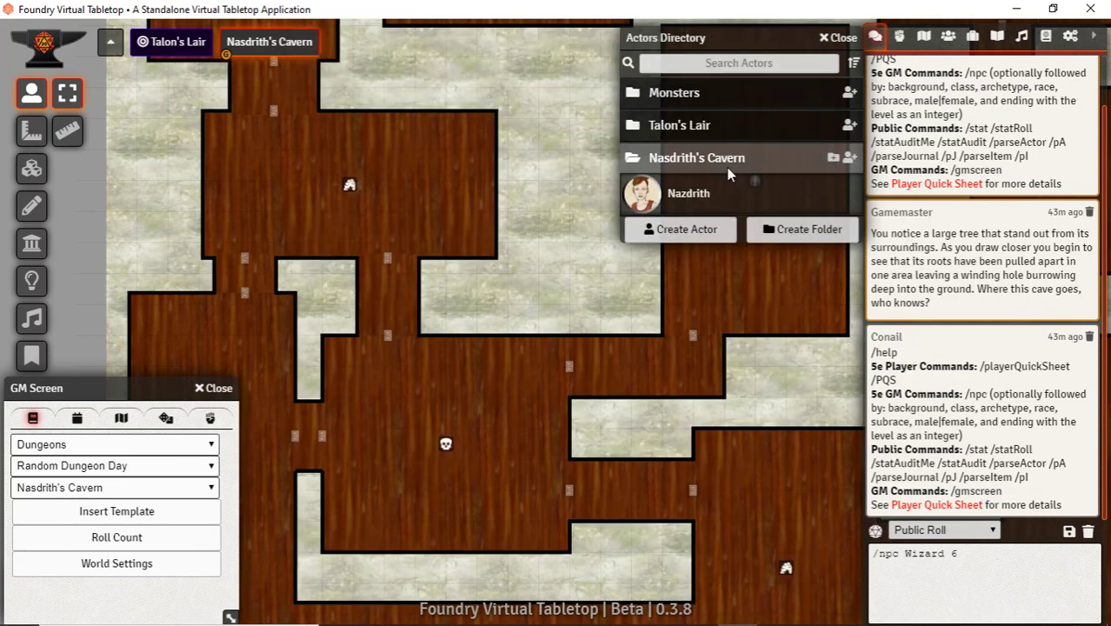
drag(700, 206, 482, 387)
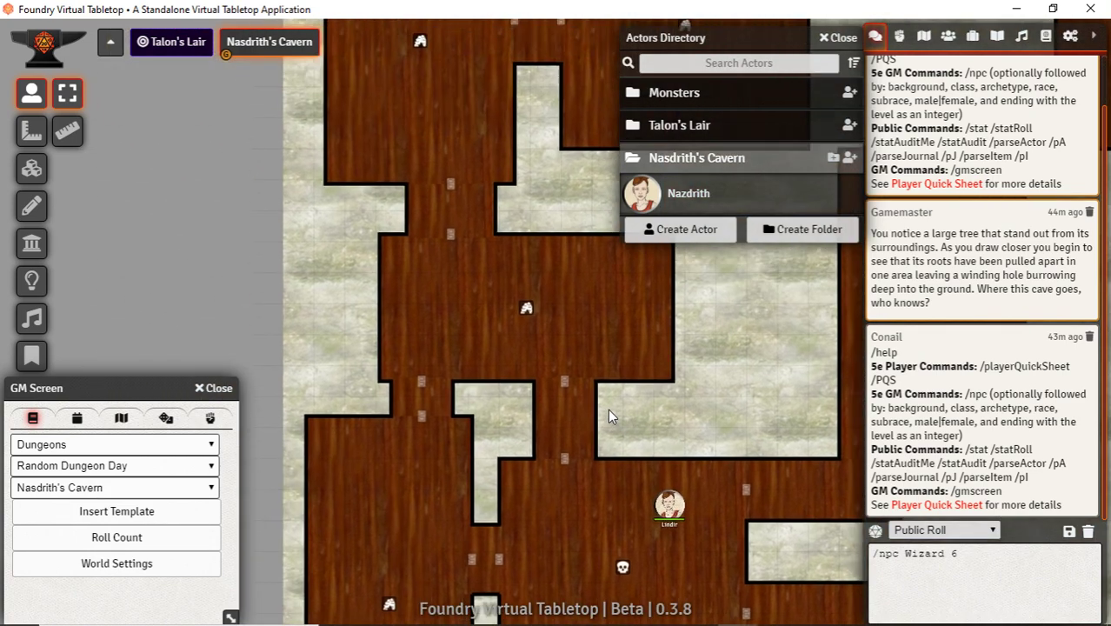
Generate the northwest room's Cave Entrance entry and encounter from its marker, close the sheets, and spread the two Ochre Jelly tokens apart
drag(581, 412, 583, 599)
drag(525, 346, 500, 559)
drag(466, 306, 393, 246)
key(Escape)
key(alt)
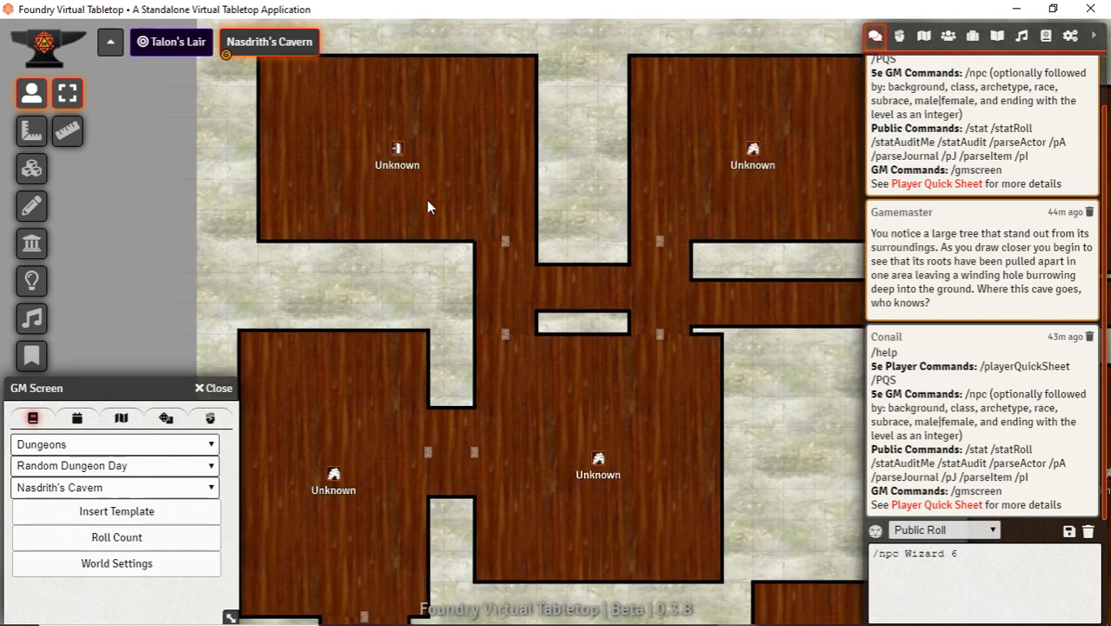
double_click(400, 151)
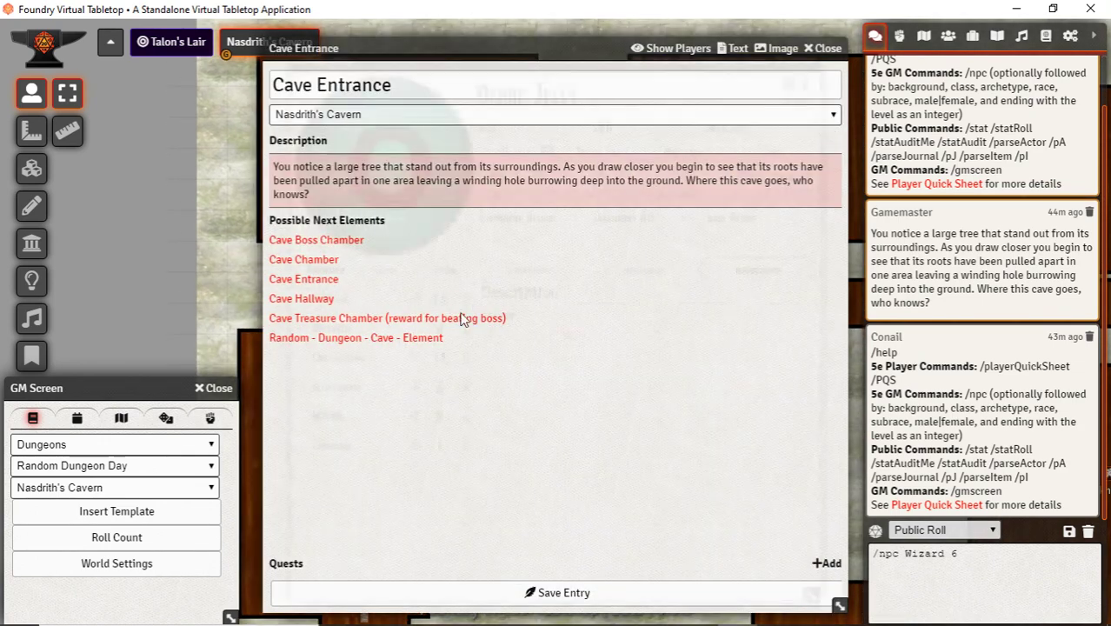
click(797, 60)
click(831, 49)
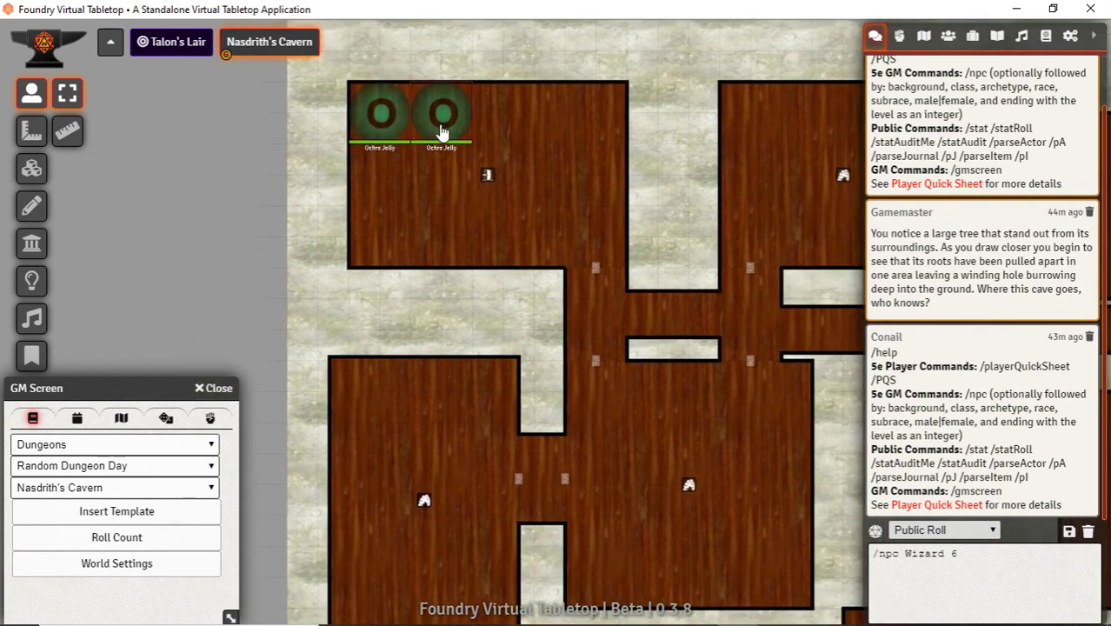
drag(442, 128, 561, 174)
drag(354, 129, 408, 166)
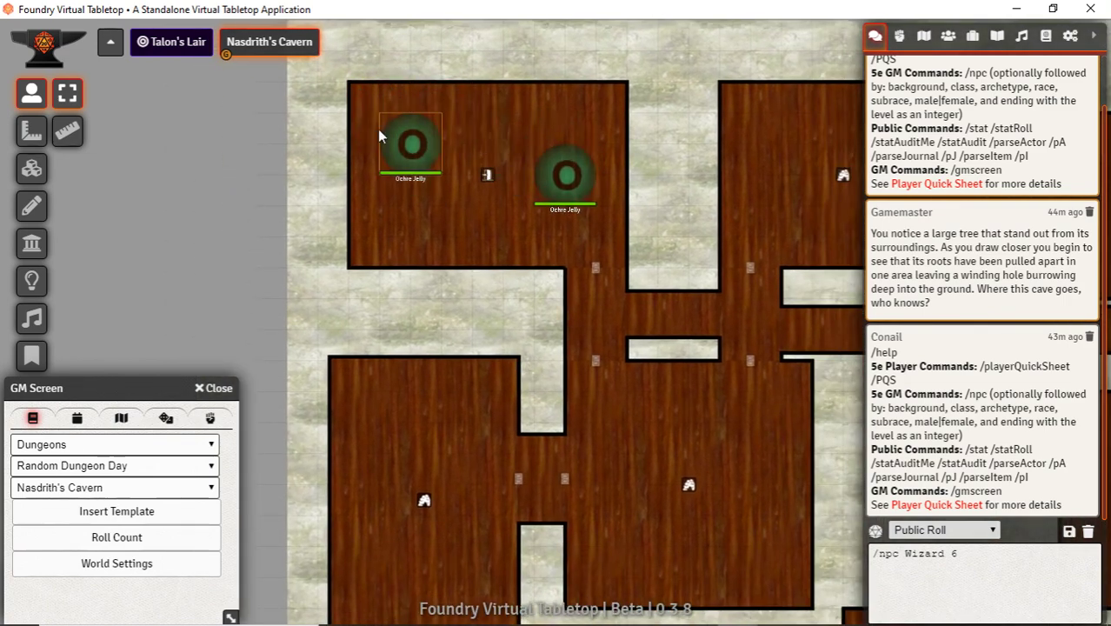
Generate the Cave Chamber entry and encounter from the marker in the room southeast of the cave entrance, and close the entry
drag(487, 513, 454, 177)
drag(474, 274, 450, 416)
key(alt)
double_click(637, 333)
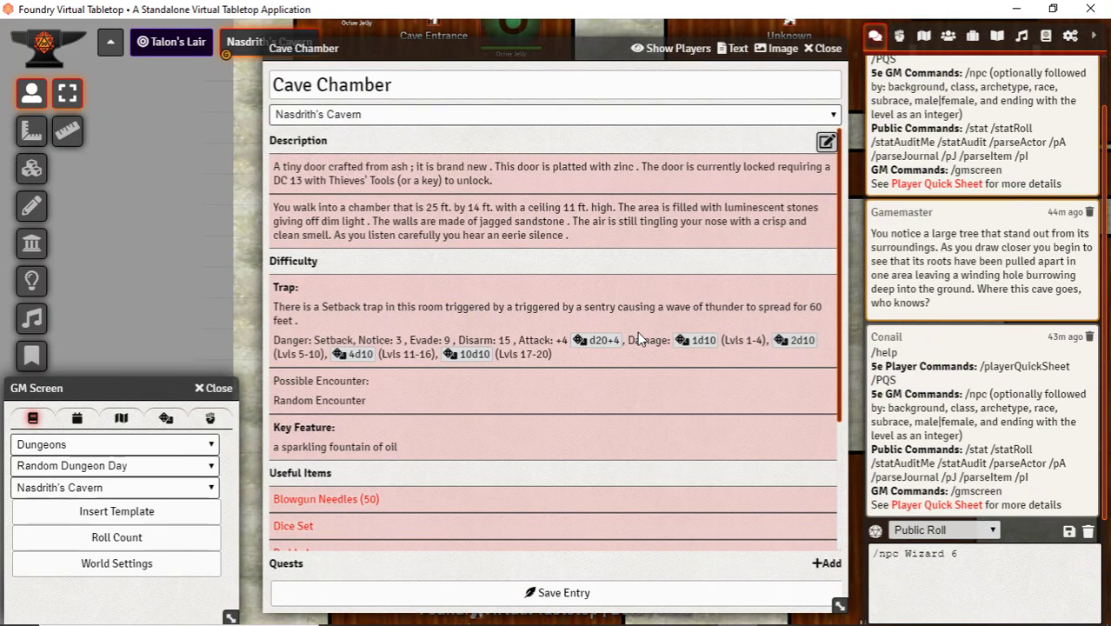
click(826, 51)
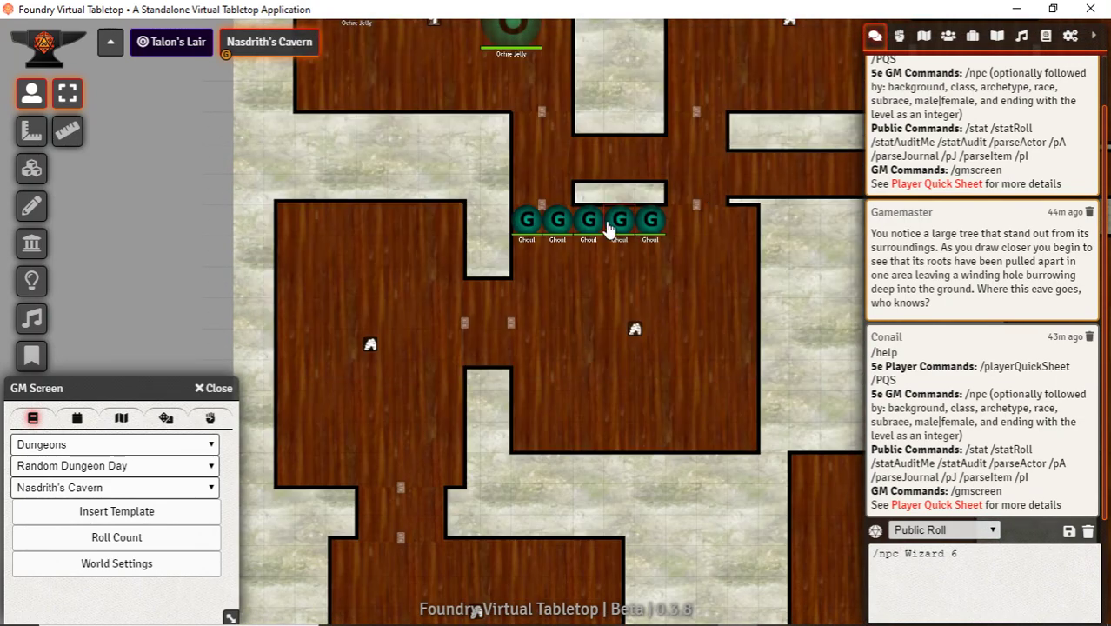
Generate the entry and encounter for the chamber directly west of the ghoul room, and close the creature sheet and entry
drag(551, 319, 603, 294)
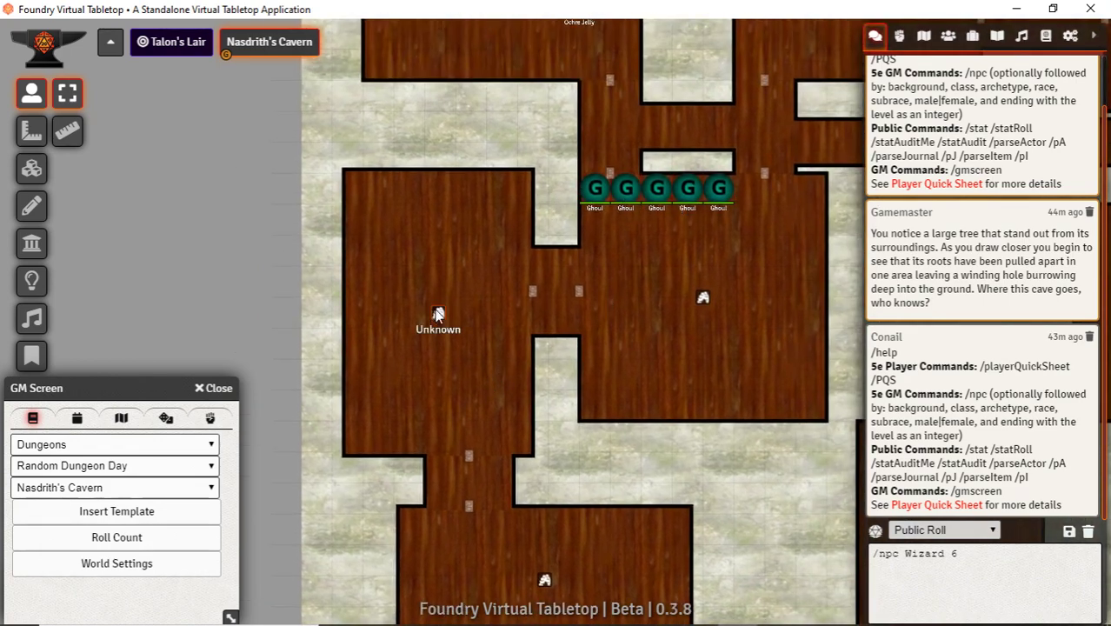
key(alt)
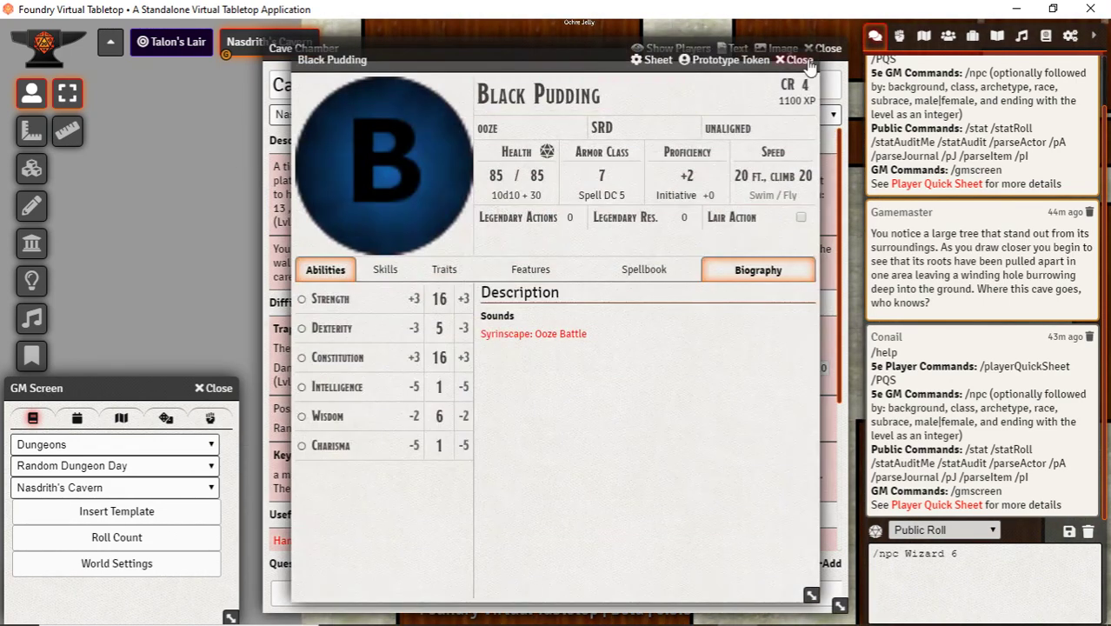
click(798, 60)
click(824, 48)
Select the Ochre Jelly tokens in the cave entrance room and delete them
click(370, 211)
drag(438, 306, 395, 469)
drag(290, 204, 594, 369)
key(Delete)
Generate the entry and encounter for the first chamber east of the cave entrance room, and close both sheets
drag(777, 310, 474, 307)
double_click(467, 308)
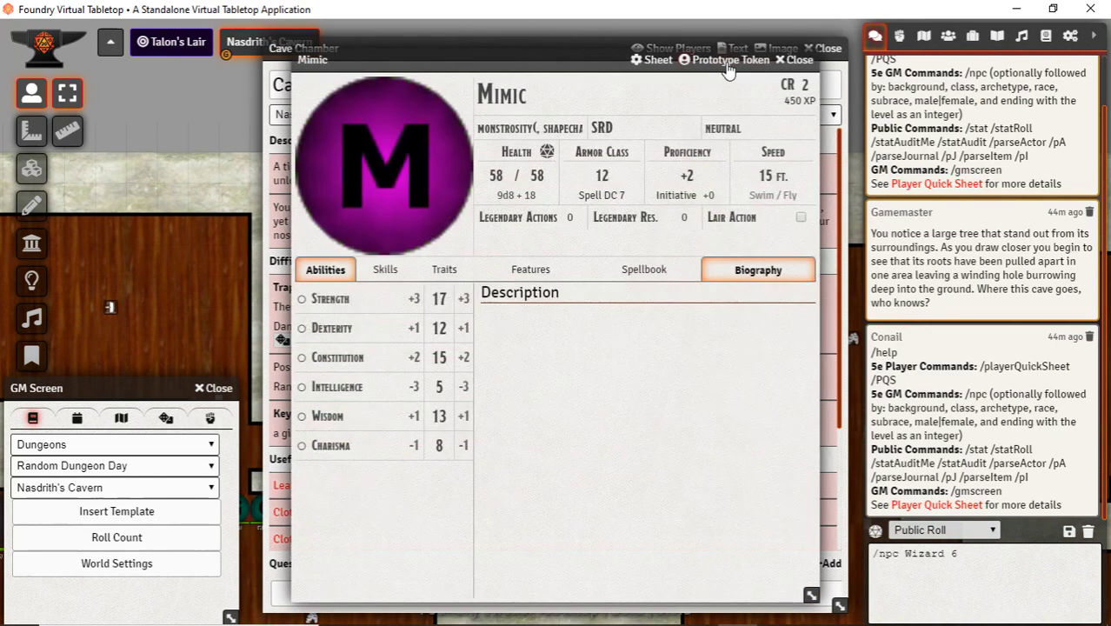
click(802, 60)
click(822, 48)
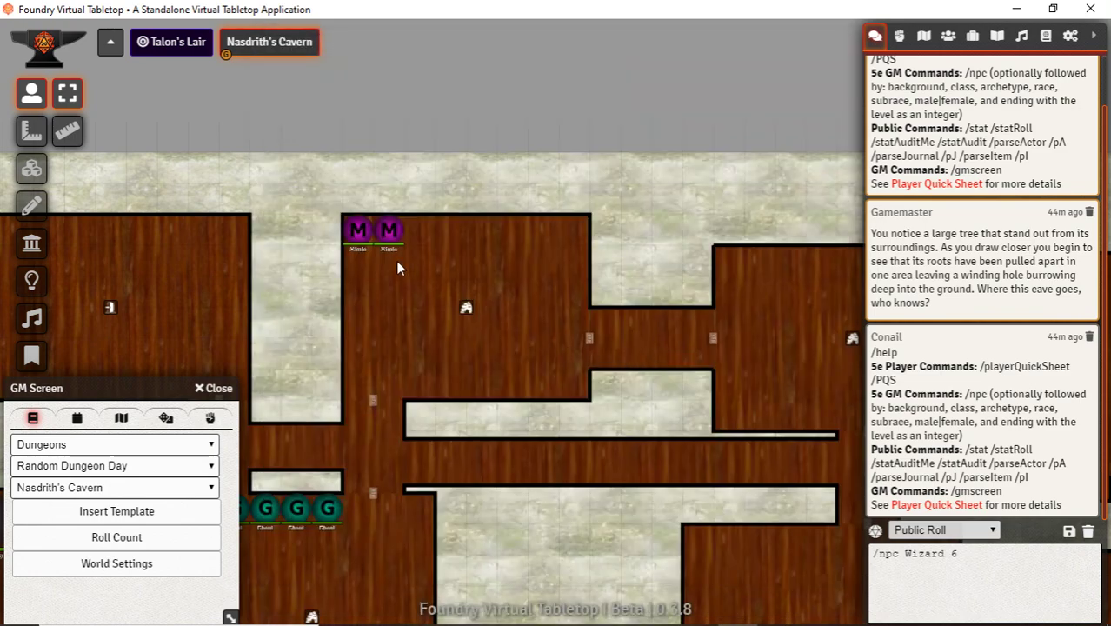
Generate the entry and encounter for the chamber east of the mimic room, and close both sheets
drag(643, 364, 331, 251)
double_click(542, 226)
click(801, 58)
click(824, 48)
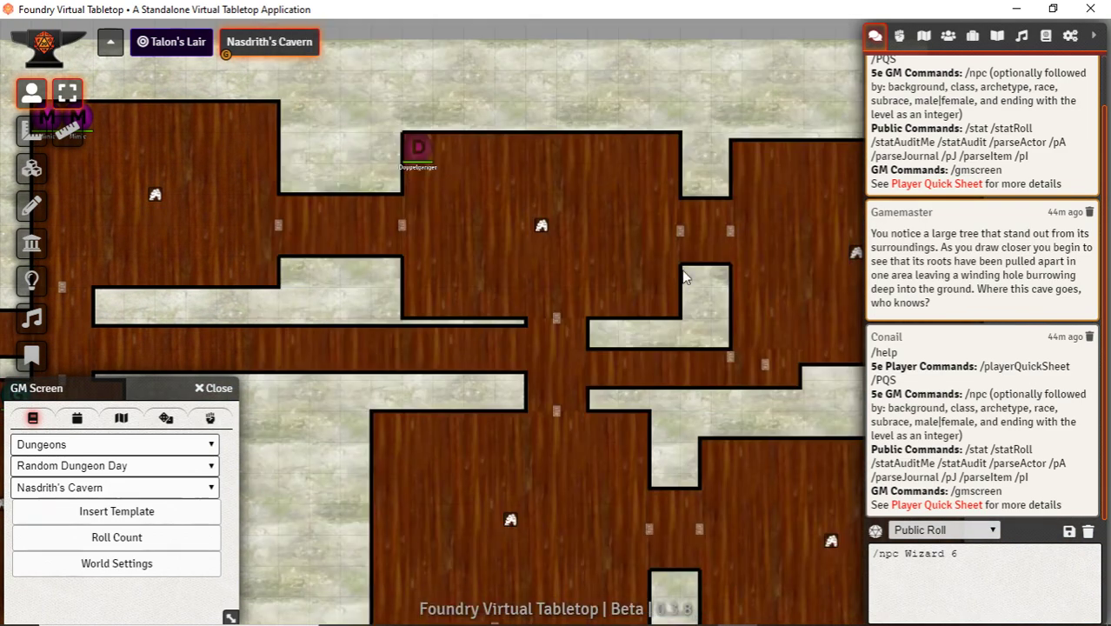
Generate the entry and encounter for the chamber in the dungeon's northeast corner, and close its entry
drag(676, 298, 387, 333)
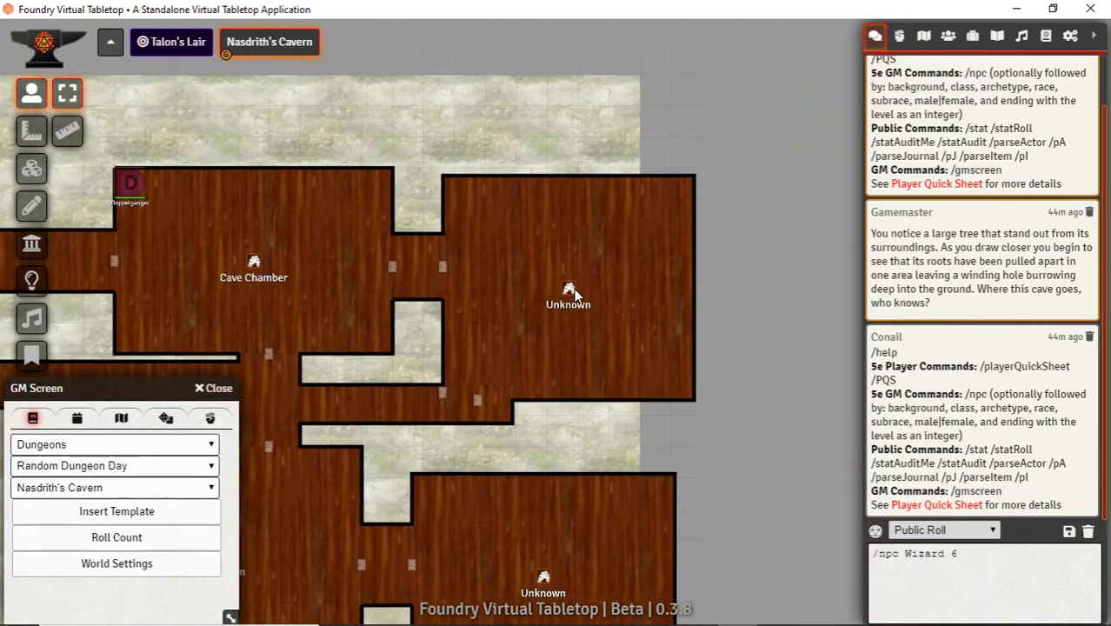
double_click(574, 288)
click(824, 48)
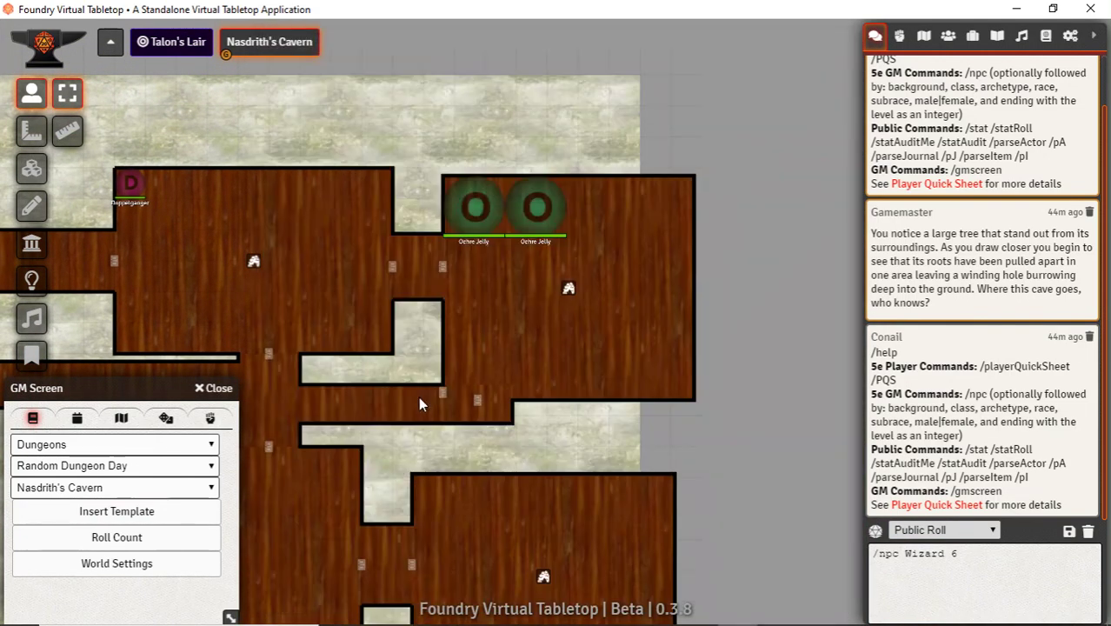
Generate the entry and encounter for the chamber south of the doppelganger room, and close both sheets
drag(262, 519, 478, 284)
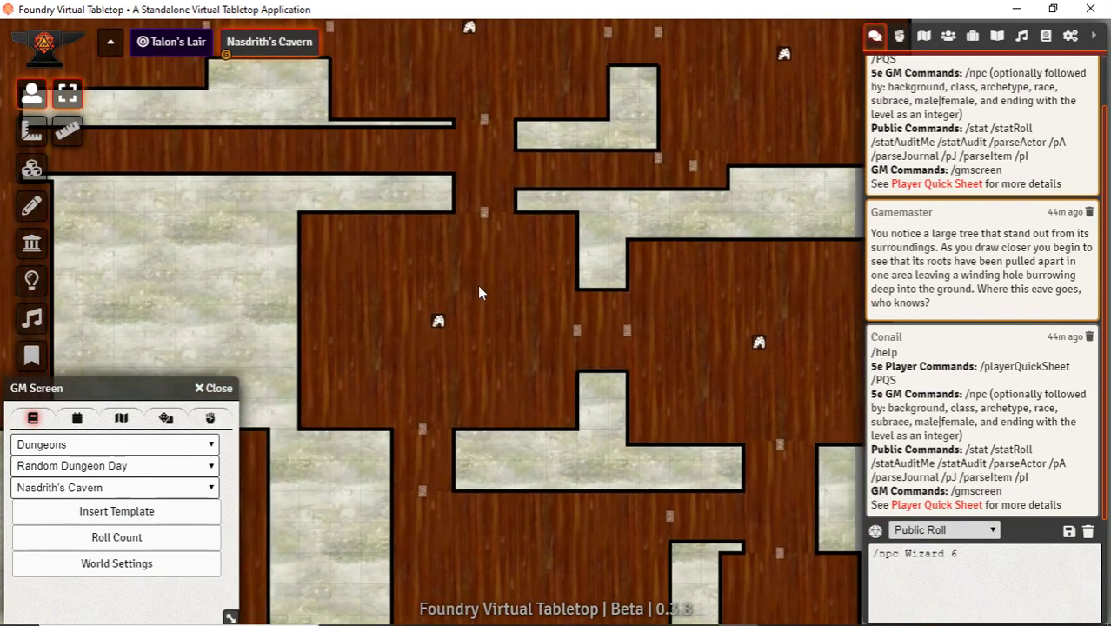
double_click(439, 324)
click(799, 60)
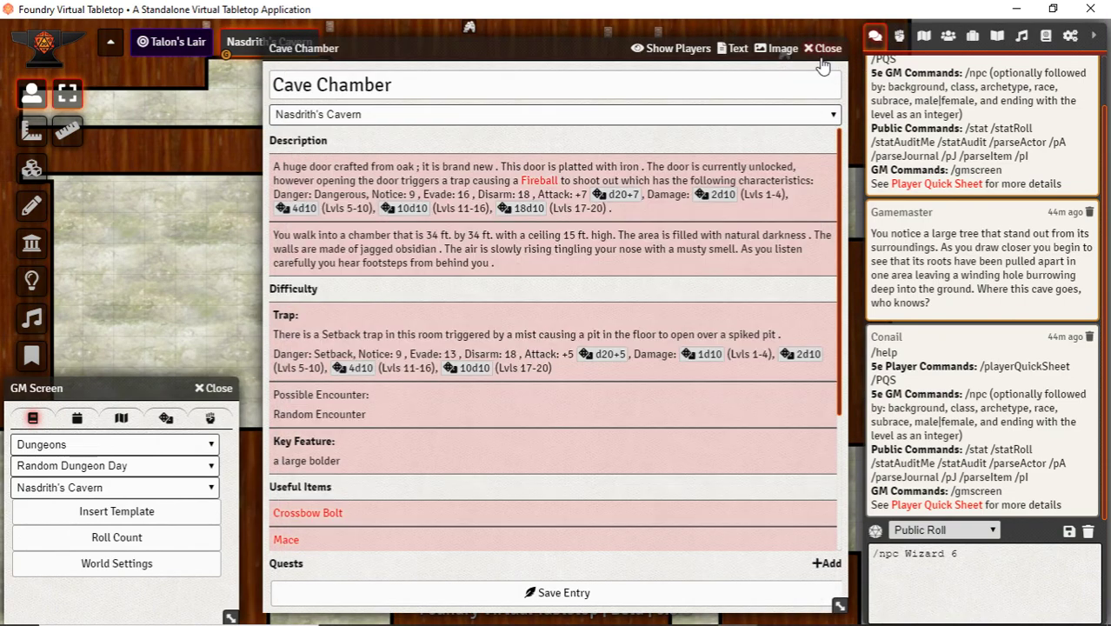
click(822, 49)
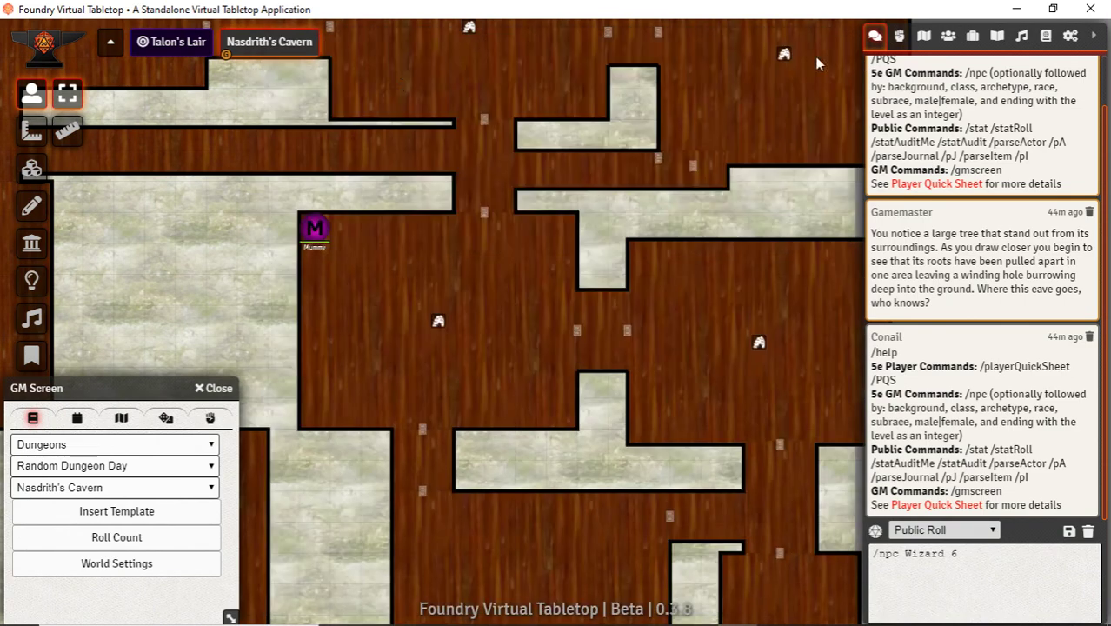
Rename the mummy room's journal entry to Cave Chamber 2 and close it
double_click(439, 323)
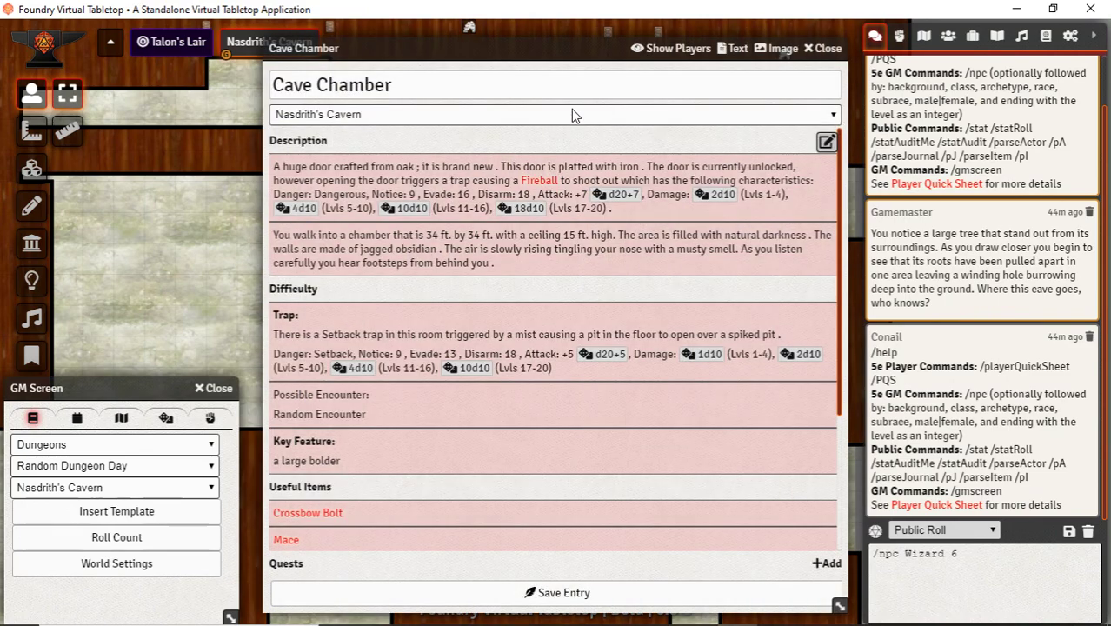
text(2)
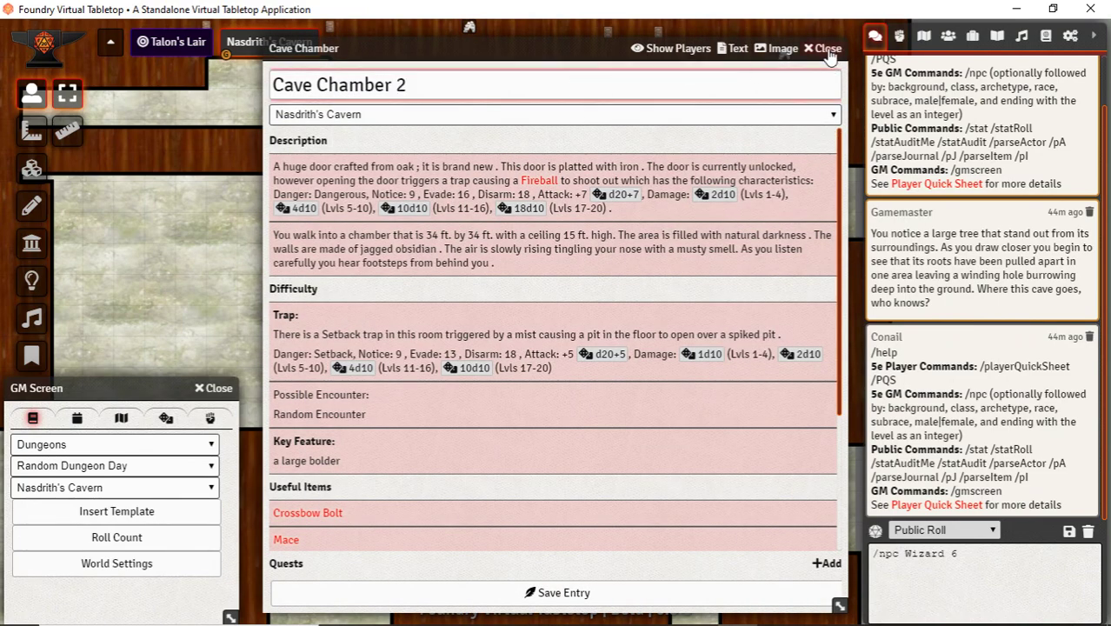
click(826, 49)
Post Cave Chamber 2's 34 ft. by 34 ft. room description to the chat, close the entry, and reopen it from its marker
double_click(438, 321)
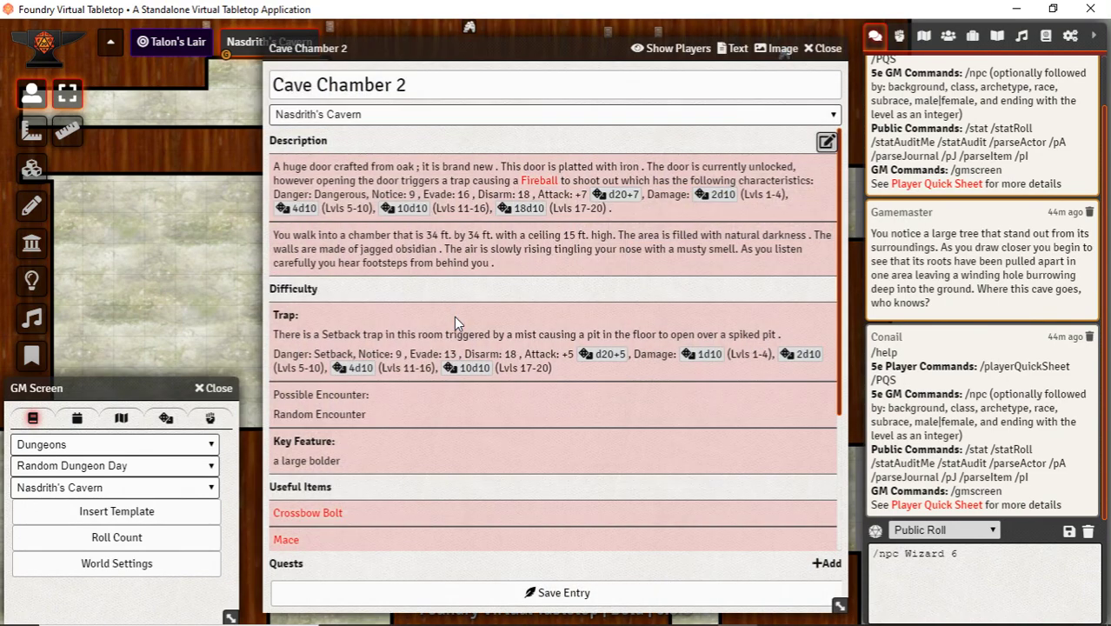
right_click(454, 261)
click(430, 294)
click(826, 49)
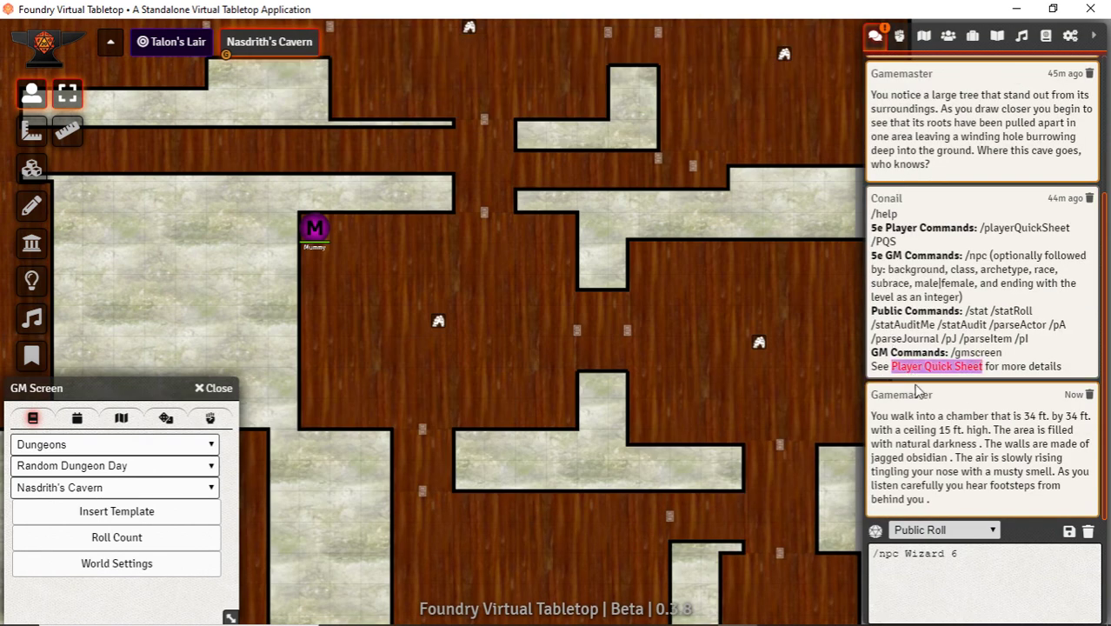
double_click(442, 322)
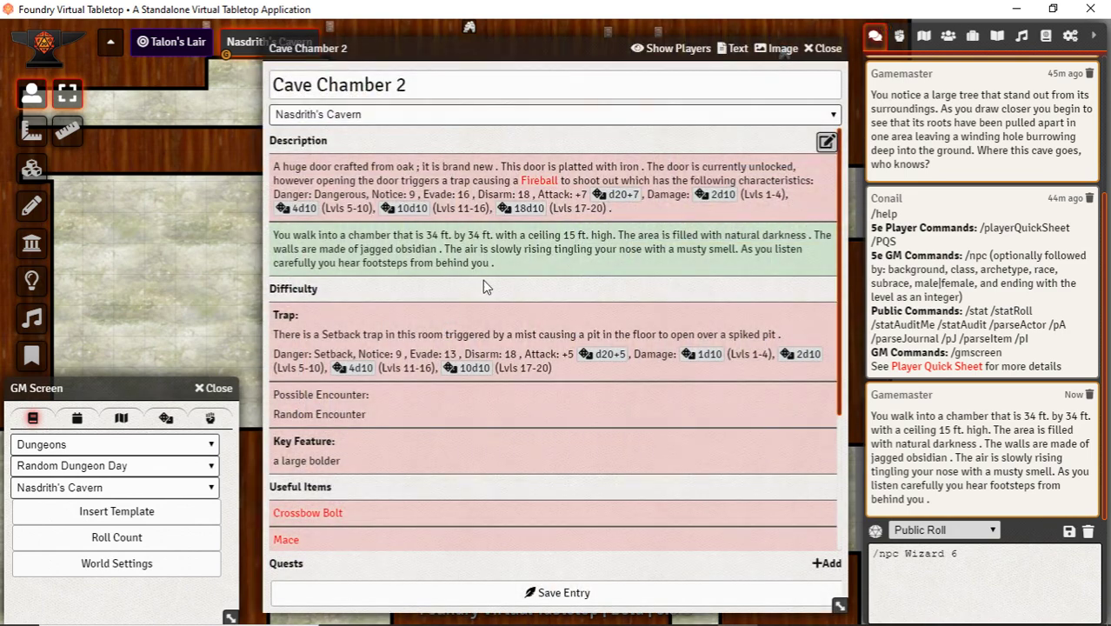
Close Cave Chamber 2, generate the entry and encounter for the chamber east of it, and close the new entry
click(826, 49)
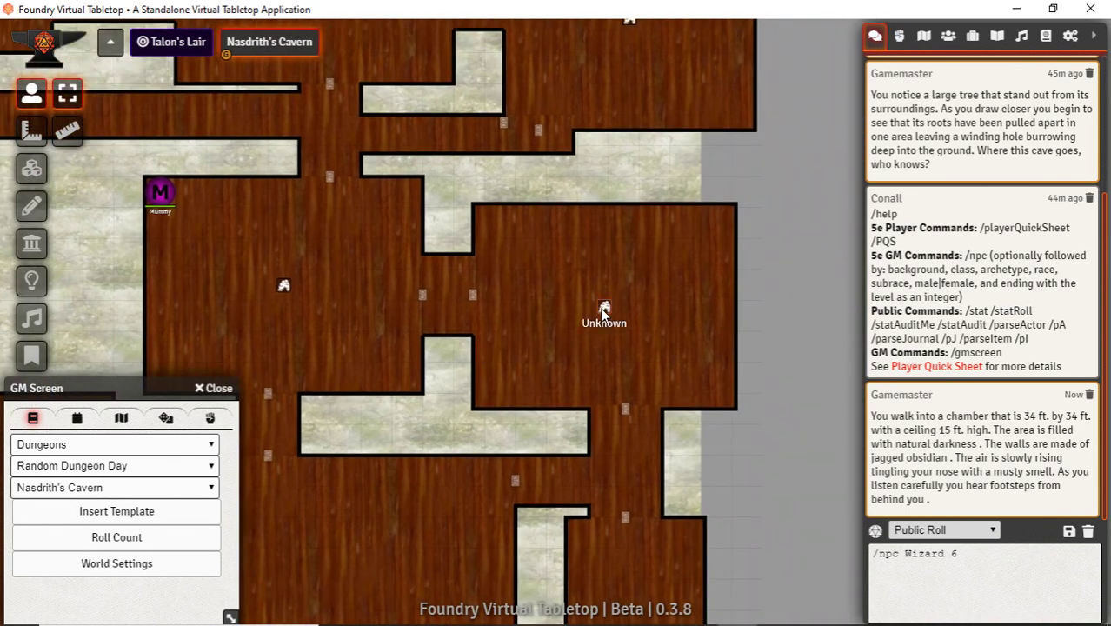
double_click(603, 314)
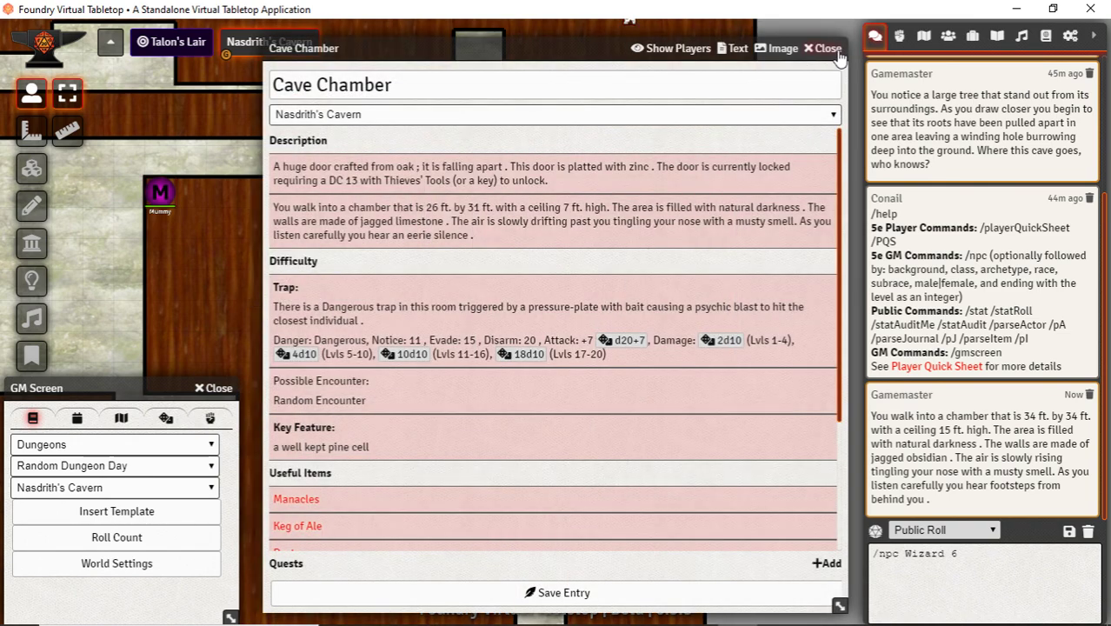
click(828, 49)
Browse the journal folders and view the permission settings of Cave Chamber 2 in the Nasdrith's Cavern folder
click(997, 36)
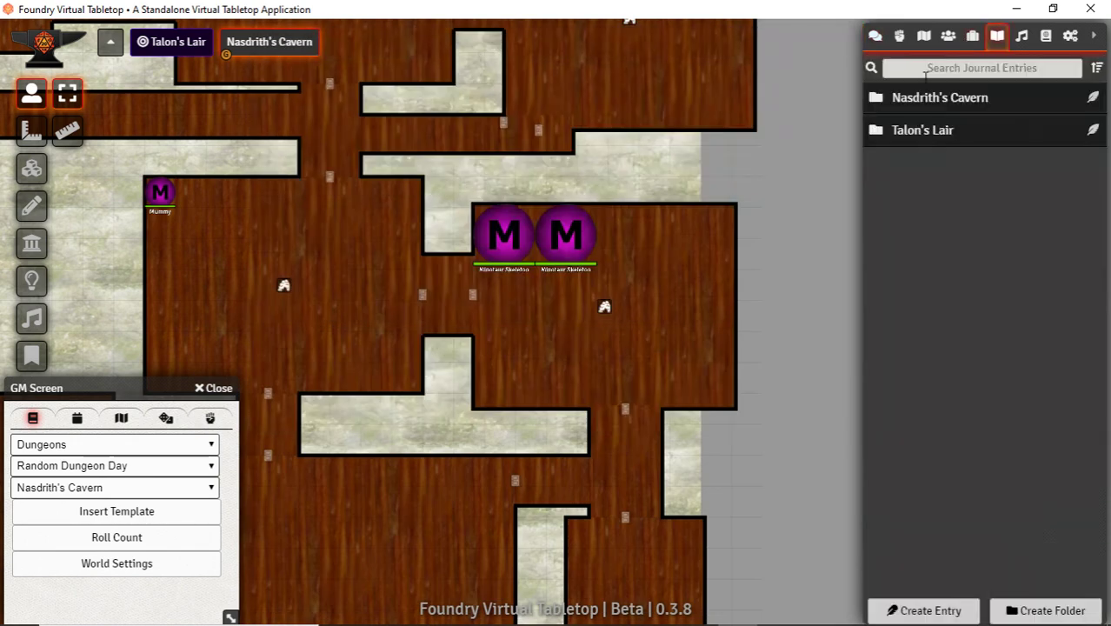
click(921, 132)
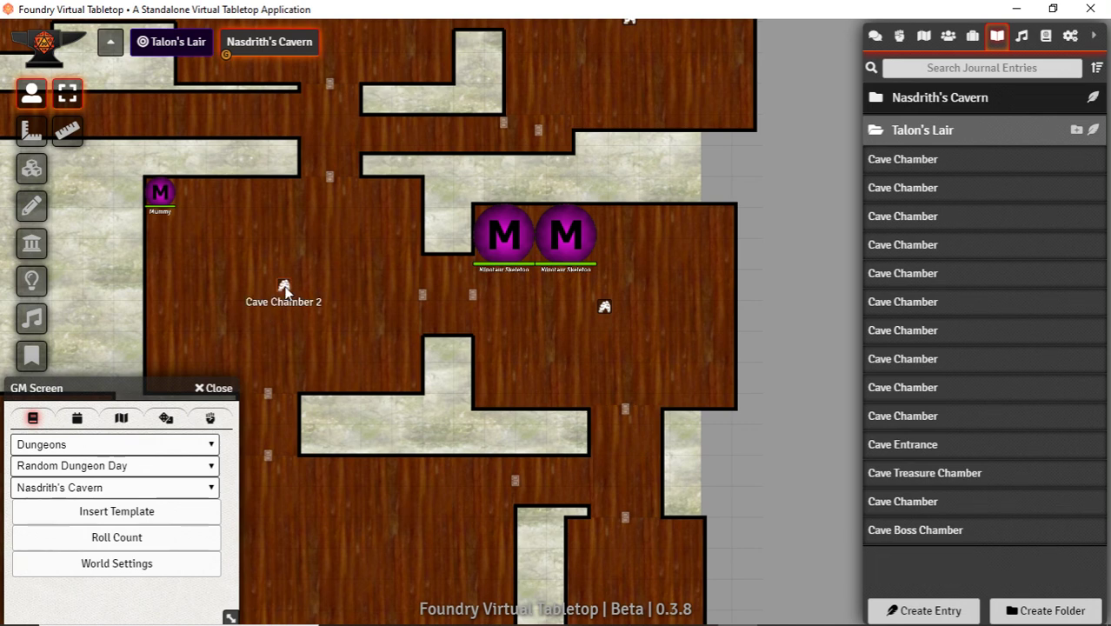
click(913, 132)
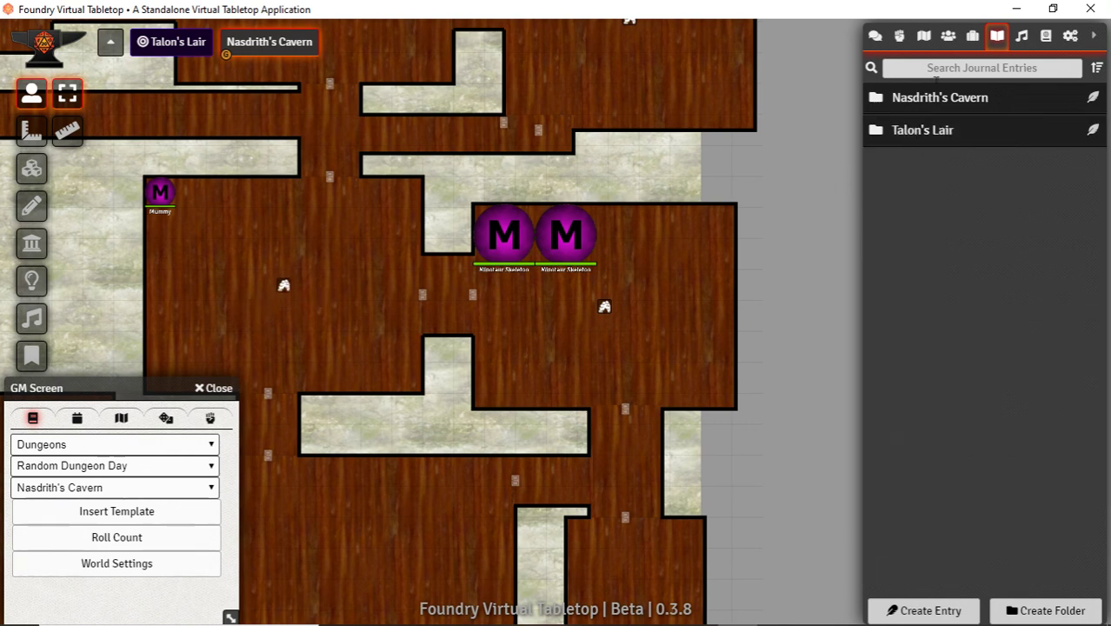
click(934, 99)
right_click(918, 299)
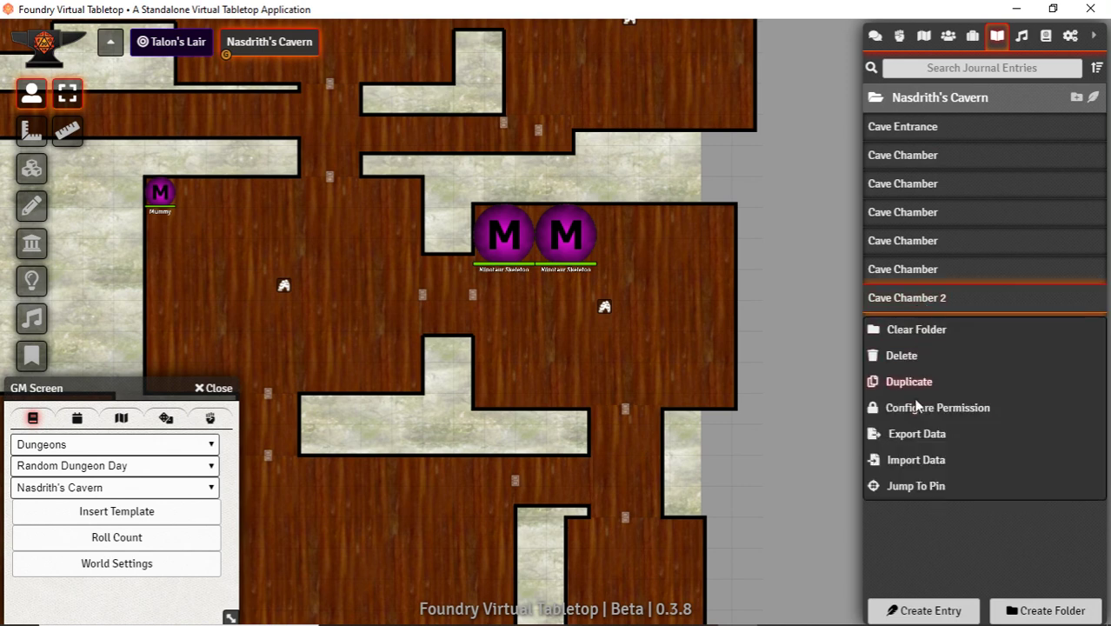
click(923, 415)
click(766, 347)
click(732, 407)
click(706, 403)
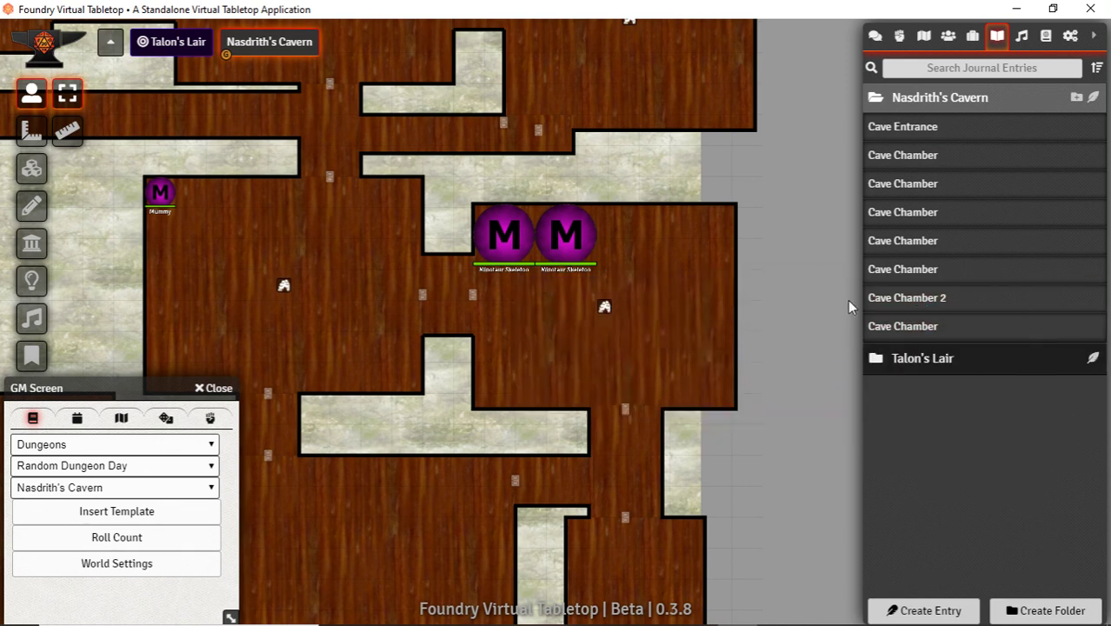
Review Cave Chamber 2's description, trap, useful items and possible next elements from its map marker, and close the entry
double_click(287, 289)
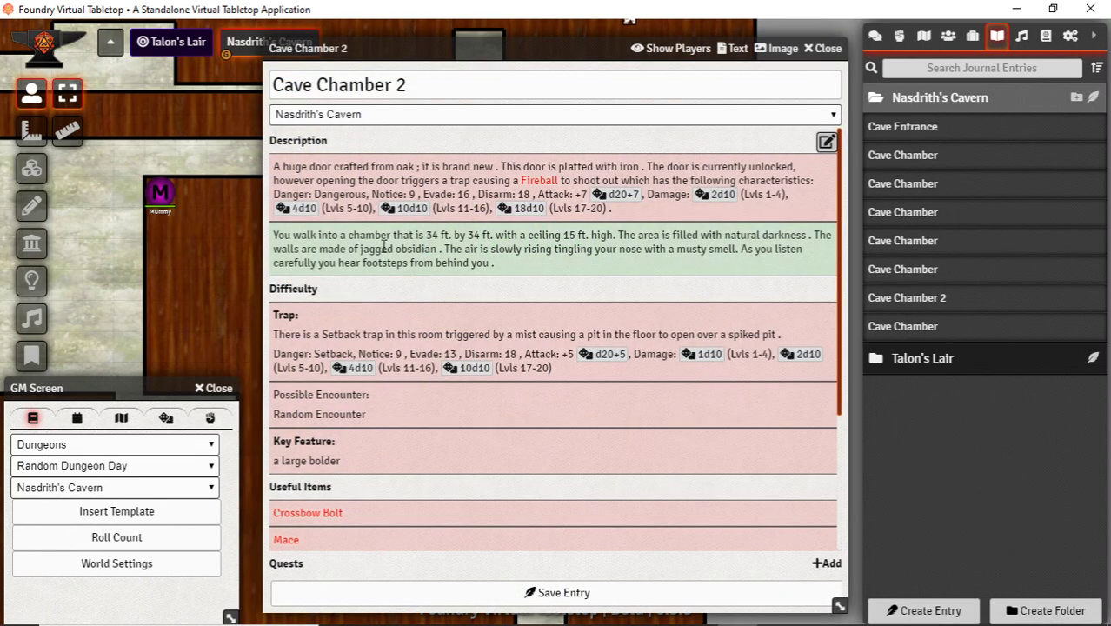
scroll(454, 512, down, 3)
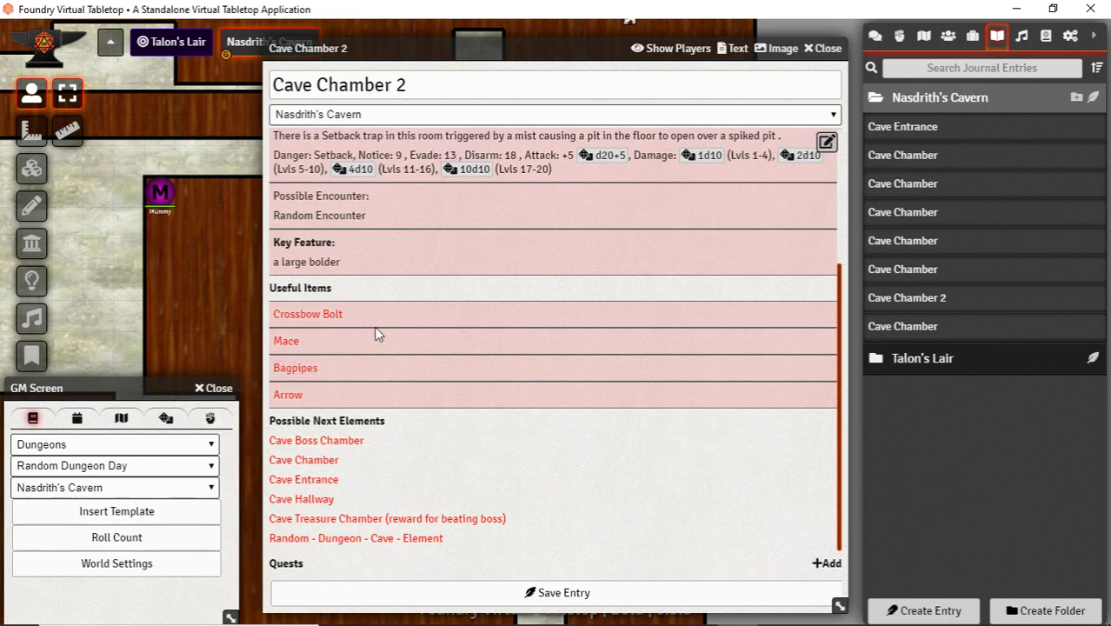
click(822, 48)
Generate the entry and encounter for the narrow chamber on the dungeon's east side, and close its entry
drag(535, 344, 695, 126)
drag(519, 300, 407, 182)
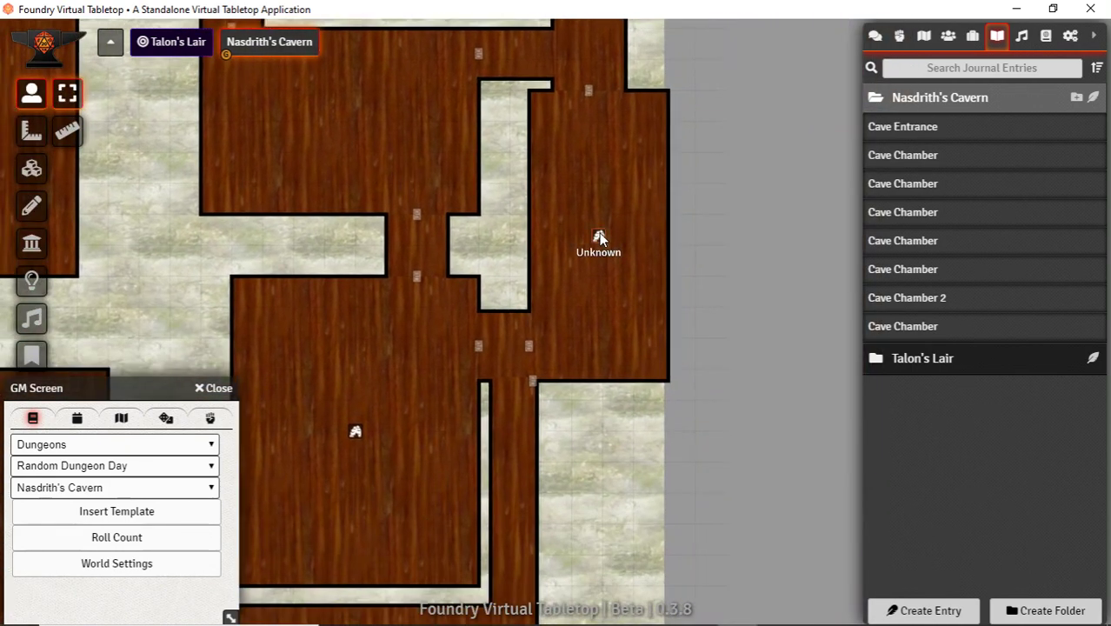
double_click(600, 237)
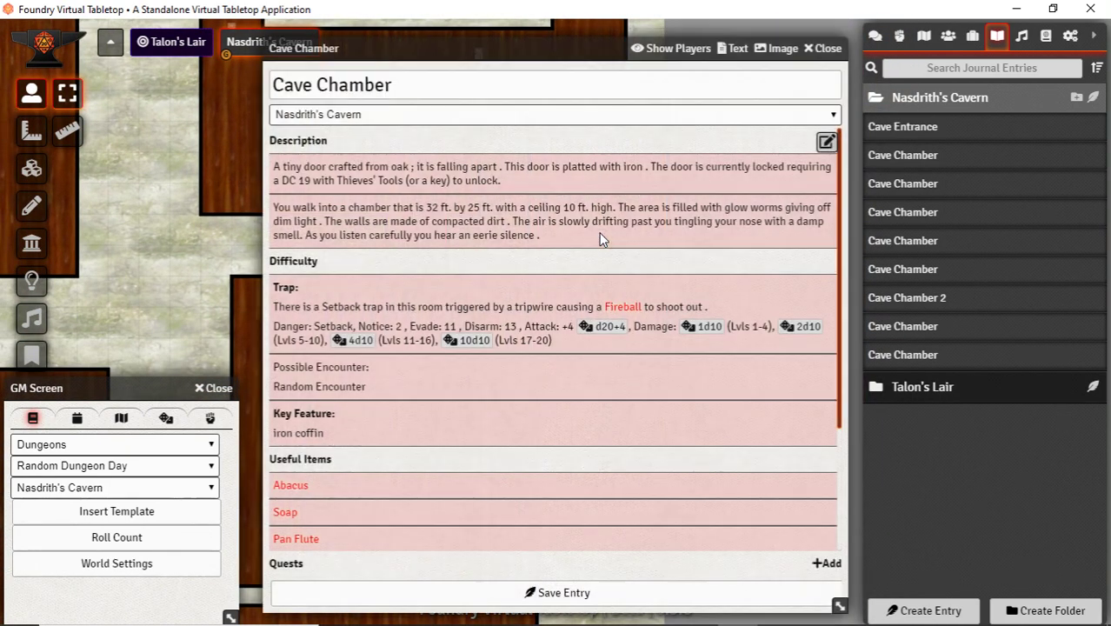
click(826, 49)
Generate the entry and encounter for the large southern chamber west of the narrow eastern one, and close its entry
drag(383, 403, 606, 285)
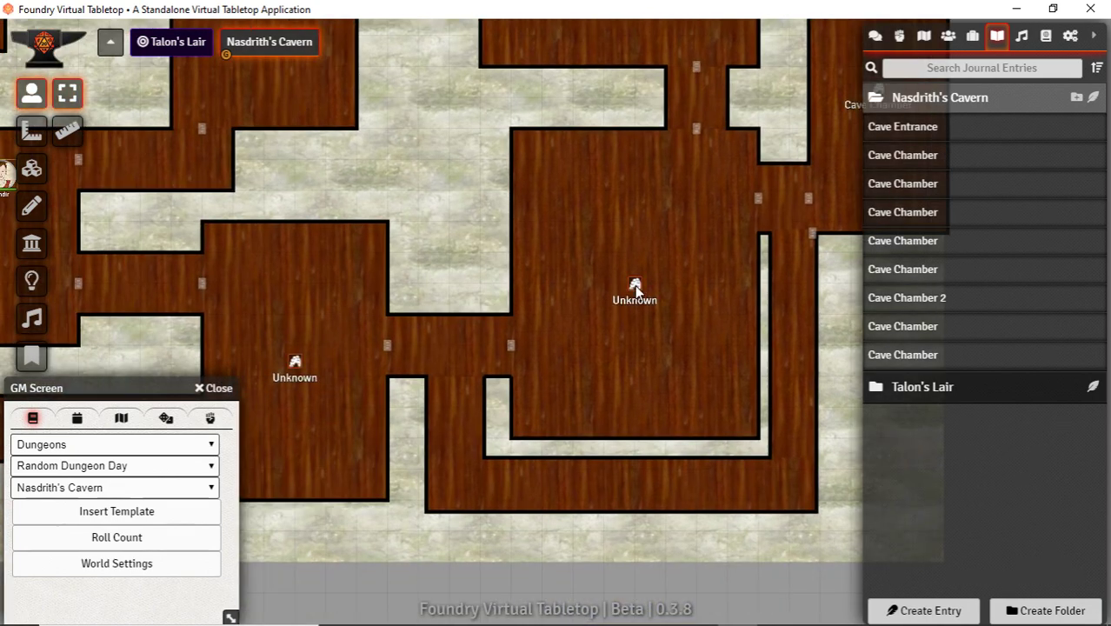
double_click(634, 286)
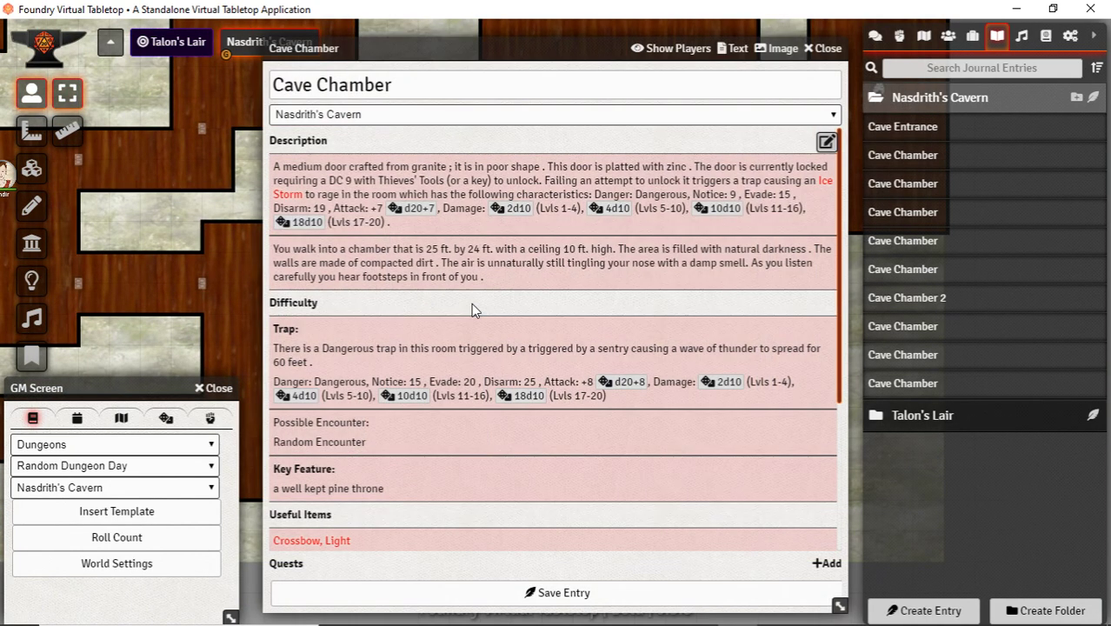
click(830, 52)
Generate the entry and encounter for the chamber southeast of the boss room, and close both sheets
drag(377, 276, 621, 324)
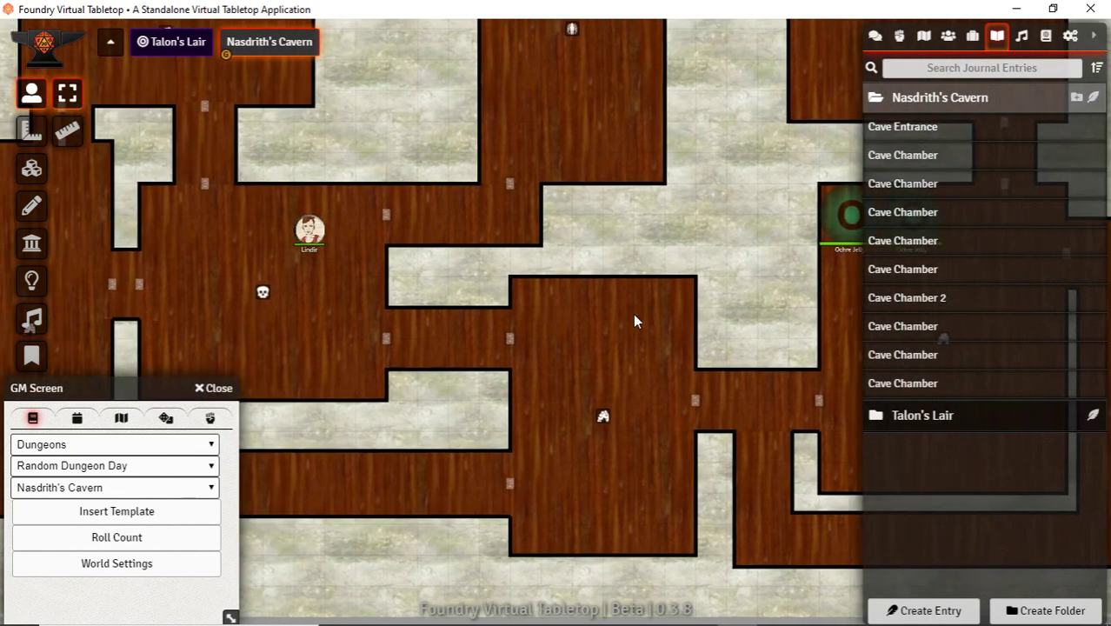
double_click(605, 422)
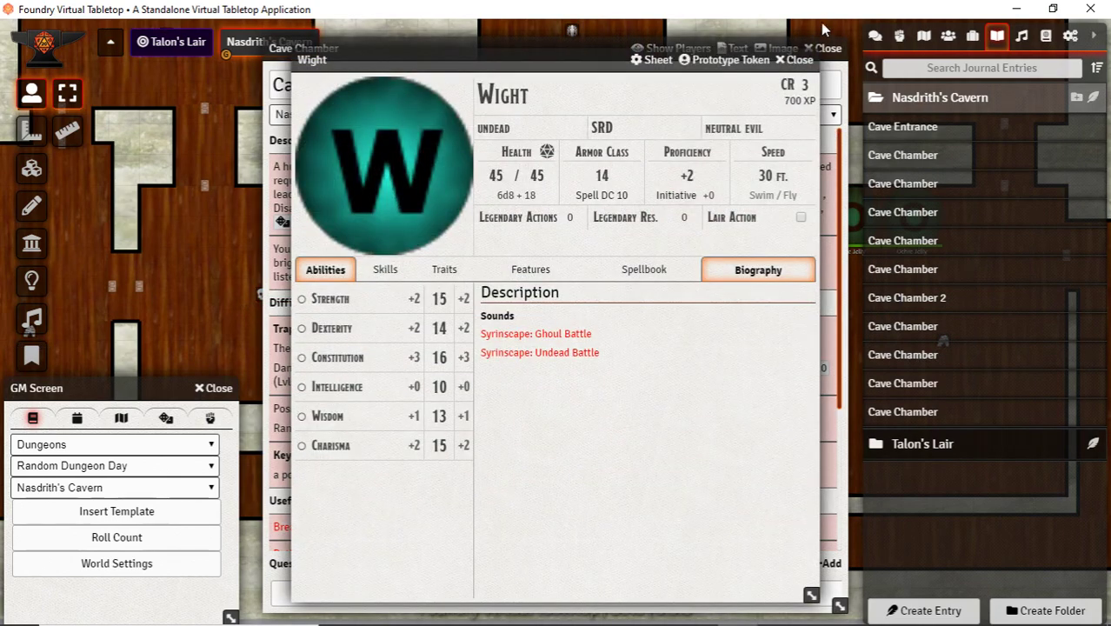
click(800, 55)
click(835, 52)
Generate the Cave Boss Chamber entry and encounter from the skull marker, and close the entry
drag(439, 265, 658, 306)
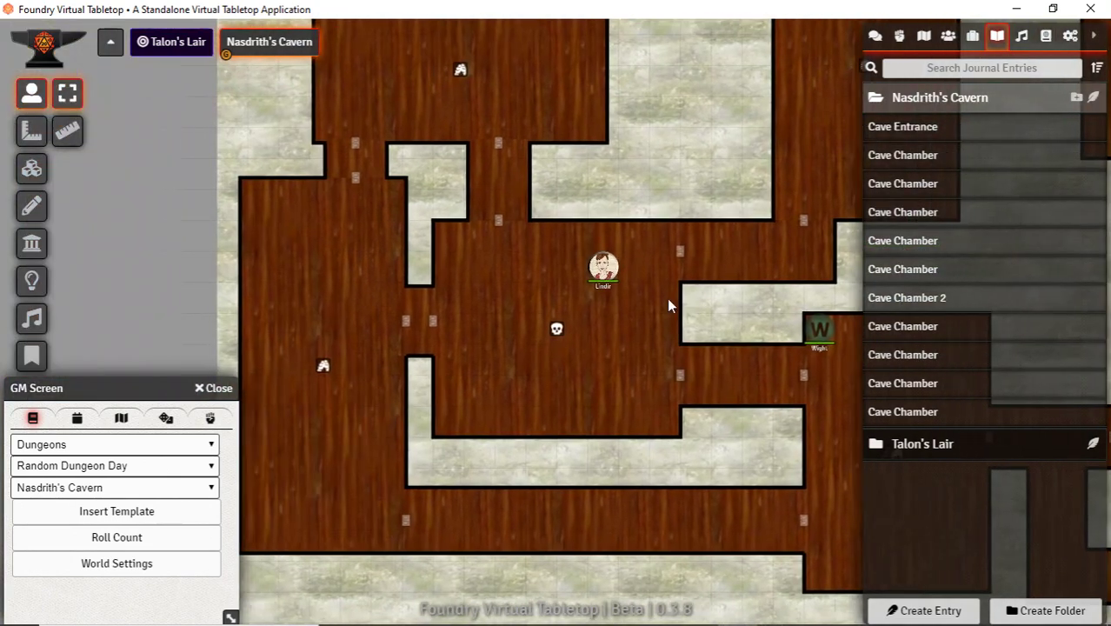
double_click(556, 327)
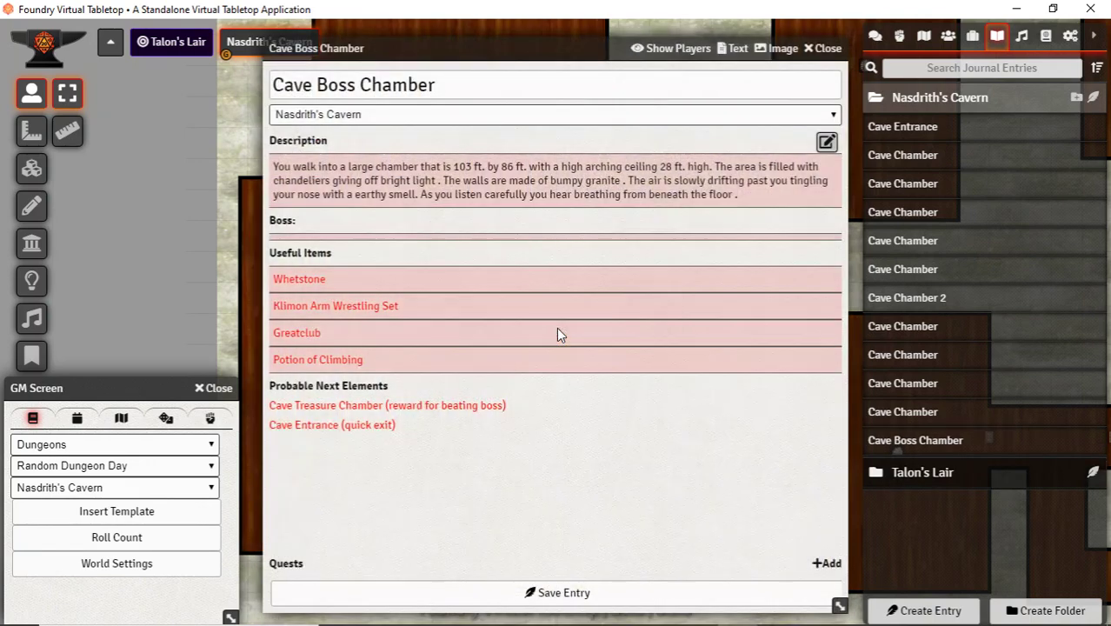
click(828, 48)
Spread the two Gelatinous Cubes across the boss chamber and move the wizard boss beside the skull marker
scroll(517, 372, up, 2)
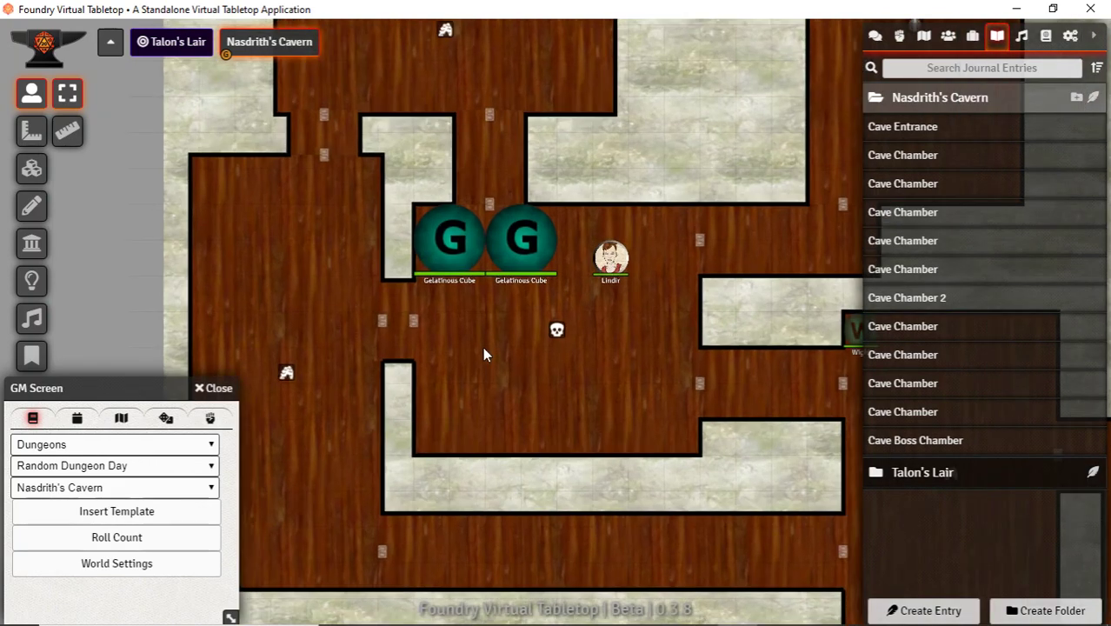
drag(513, 249, 626, 399)
drag(442, 256, 483, 255)
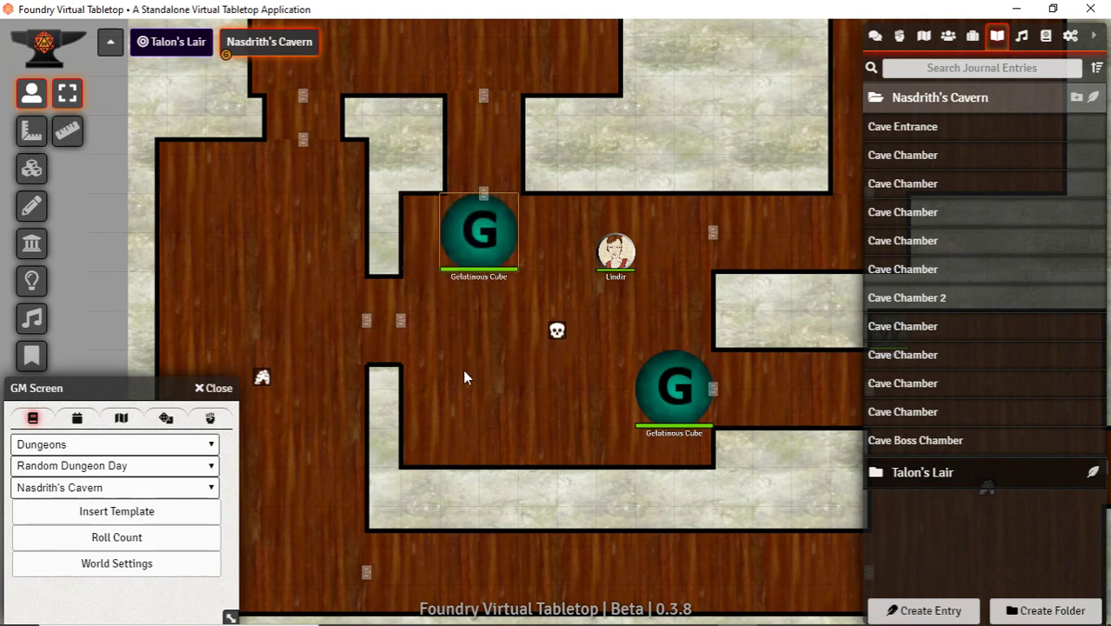
drag(395, 386, 660, 381)
drag(741, 314, 610, 274)
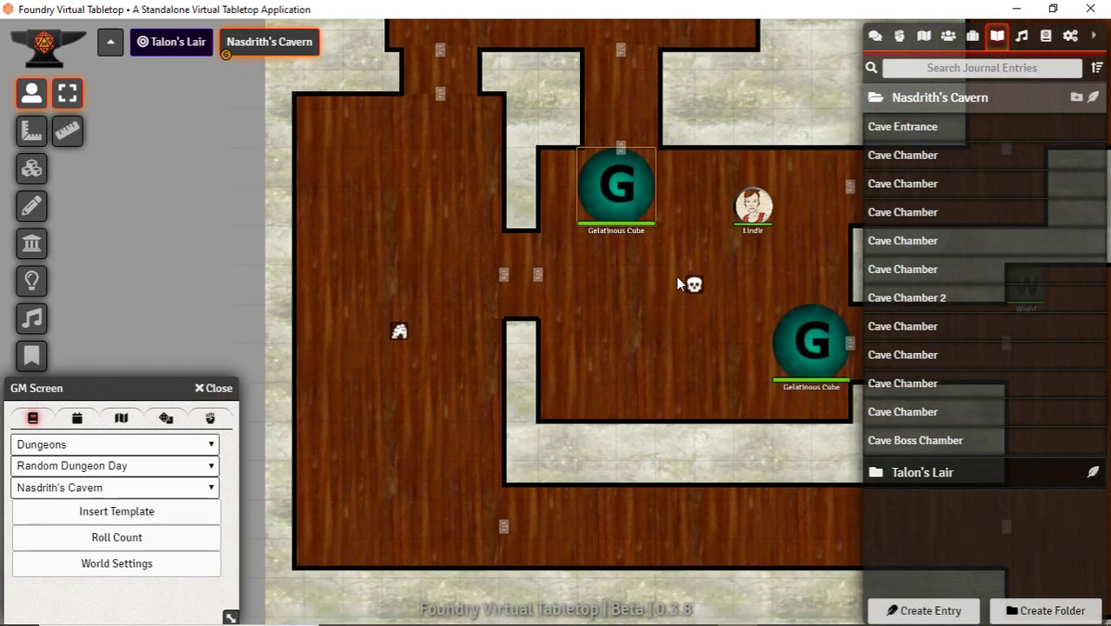
drag(755, 201, 566, 314)
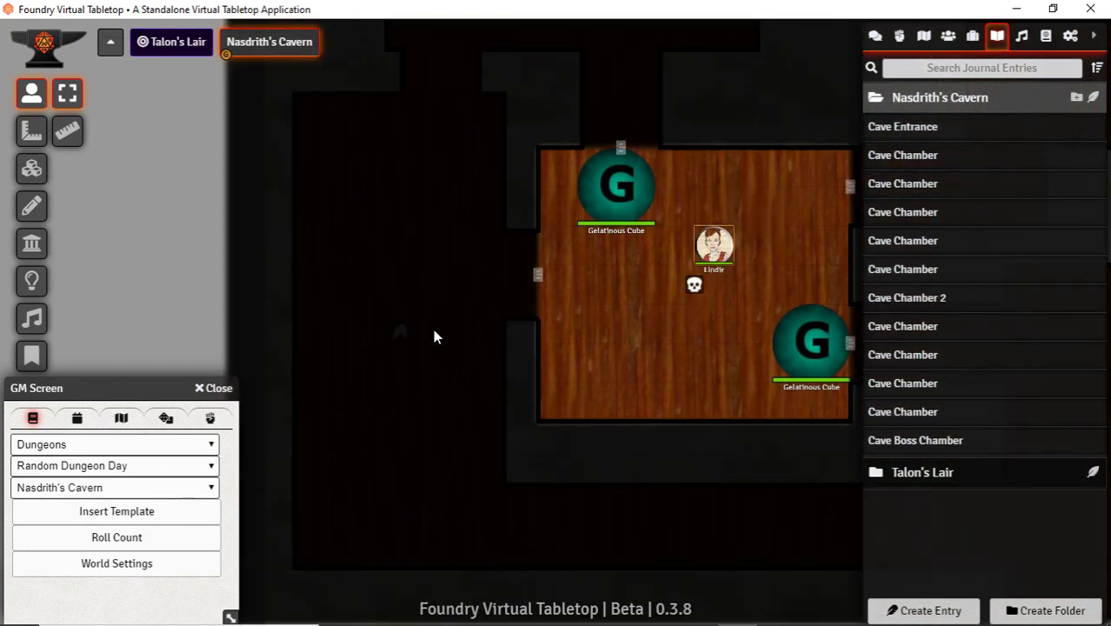
Generate the entry and encounter for the chamber west of the boss room, and spread out its Gelatinous Cubes
double_click(399, 330)
click(826, 47)
scroll(525, 293, down, 2)
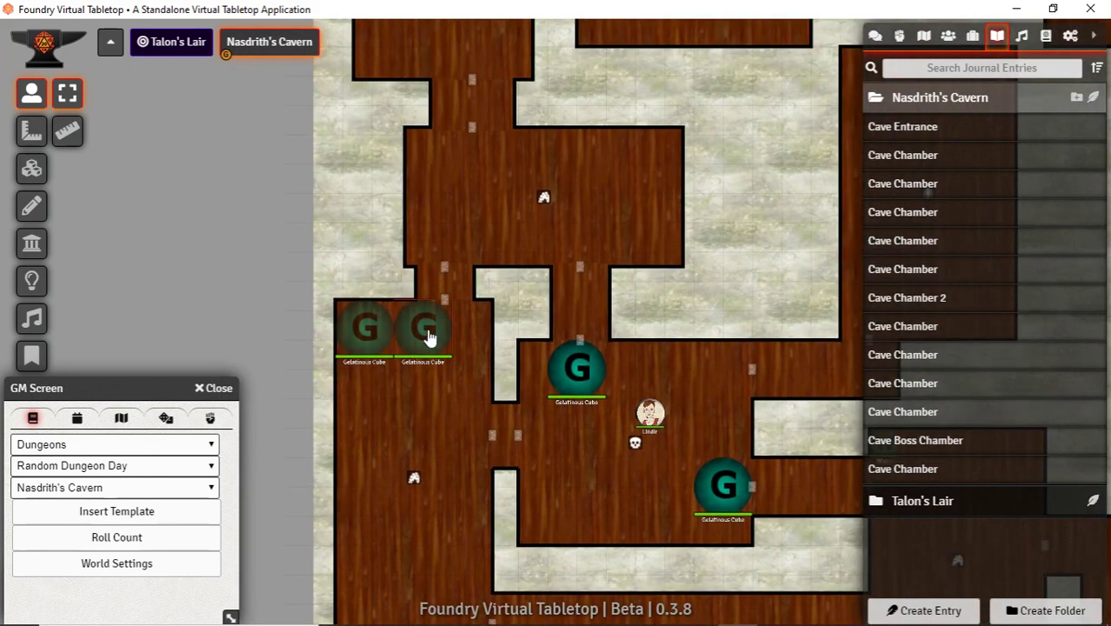
drag(426, 328, 428, 478)
drag(388, 347, 422, 359)
Generate the entry and encounter for the chamber north of the boss room, and spread out its Ghasts
drag(530, 262, 512, 501)
double_click(523, 500)
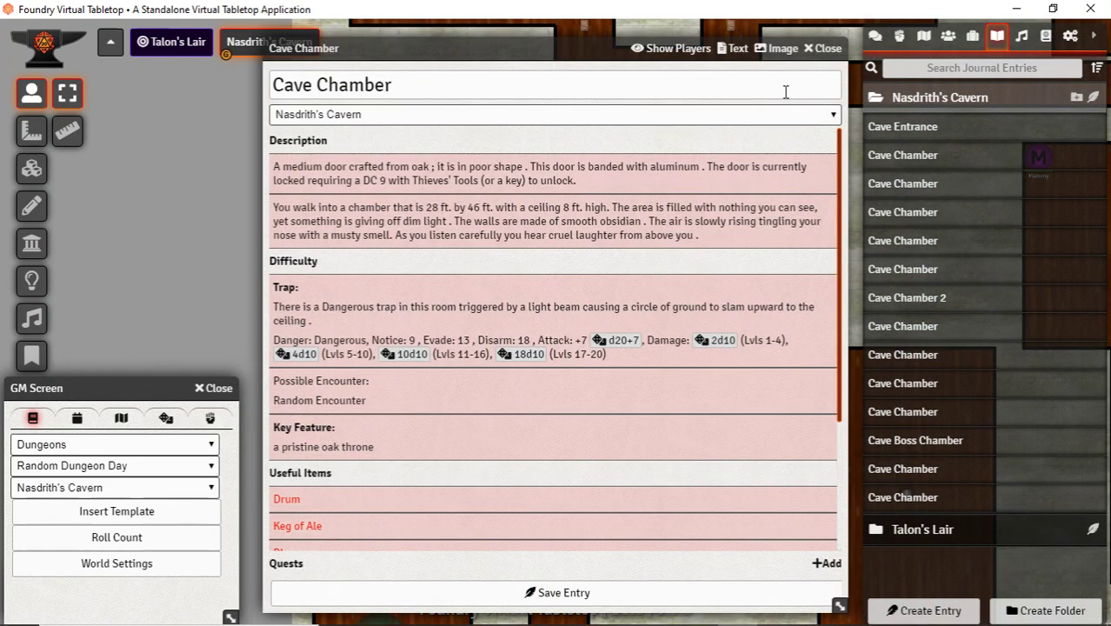
click(824, 47)
drag(548, 498, 576, 319)
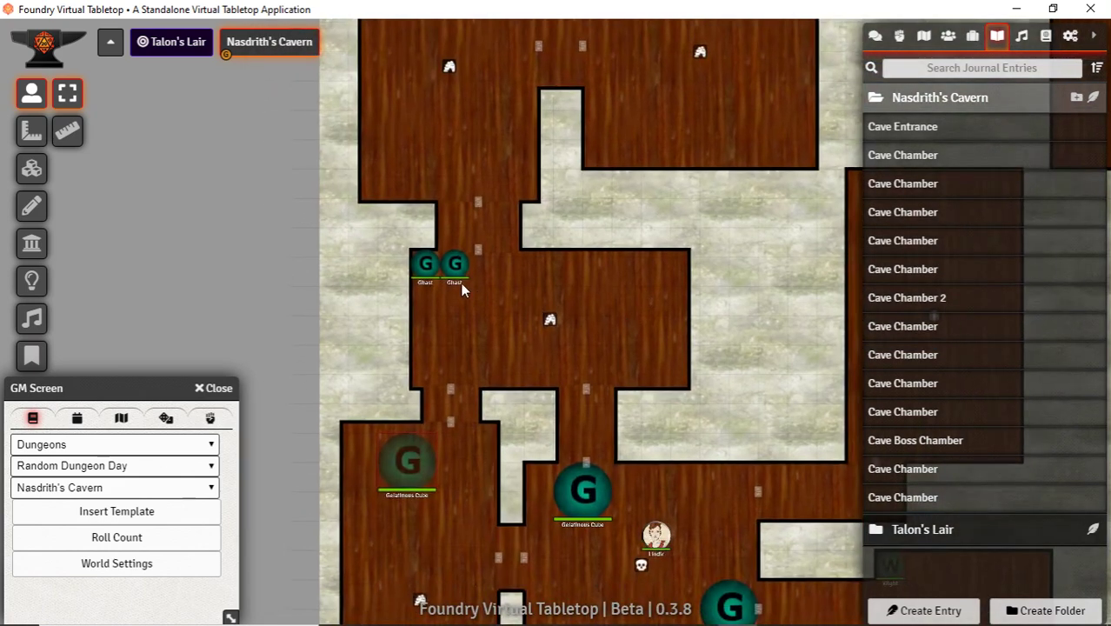
drag(450, 266, 468, 312)
Scatter the row of Ghouls around their chamber east of the Black Pudding room
drag(694, 115, 613, 486)
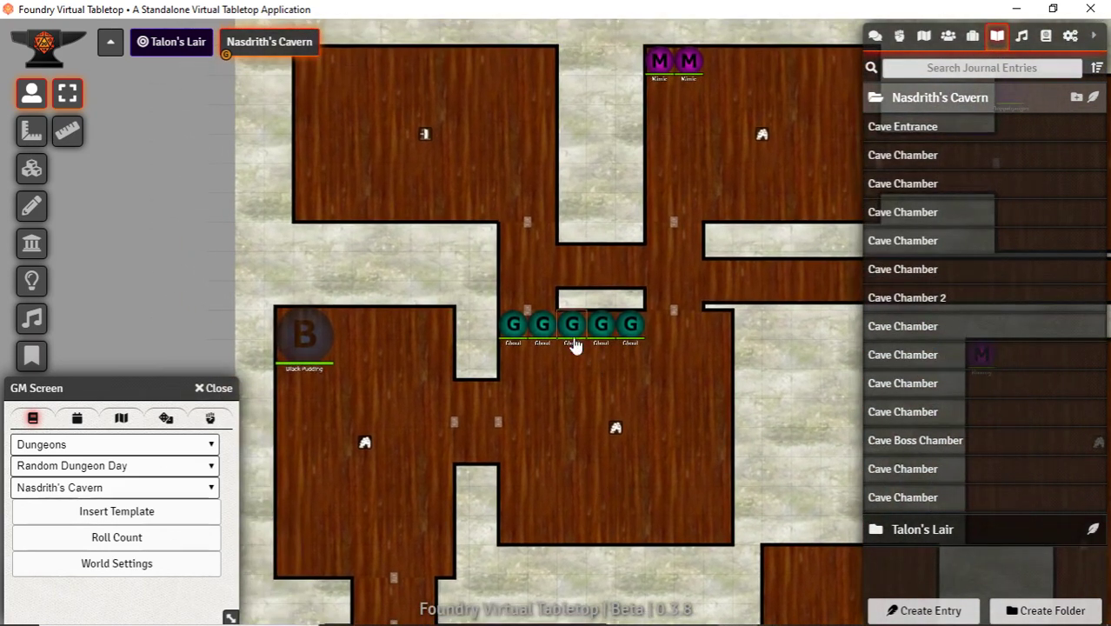
drag(574, 328, 597, 447)
drag(537, 330, 551, 418)
drag(595, 326, 652, 381)
drag(631, 334, 694, 361)
Move one Mimic, the Doppelganger and the Mummy from their room corners to near their chambers' markers
drag(769, 99, 508, 267)
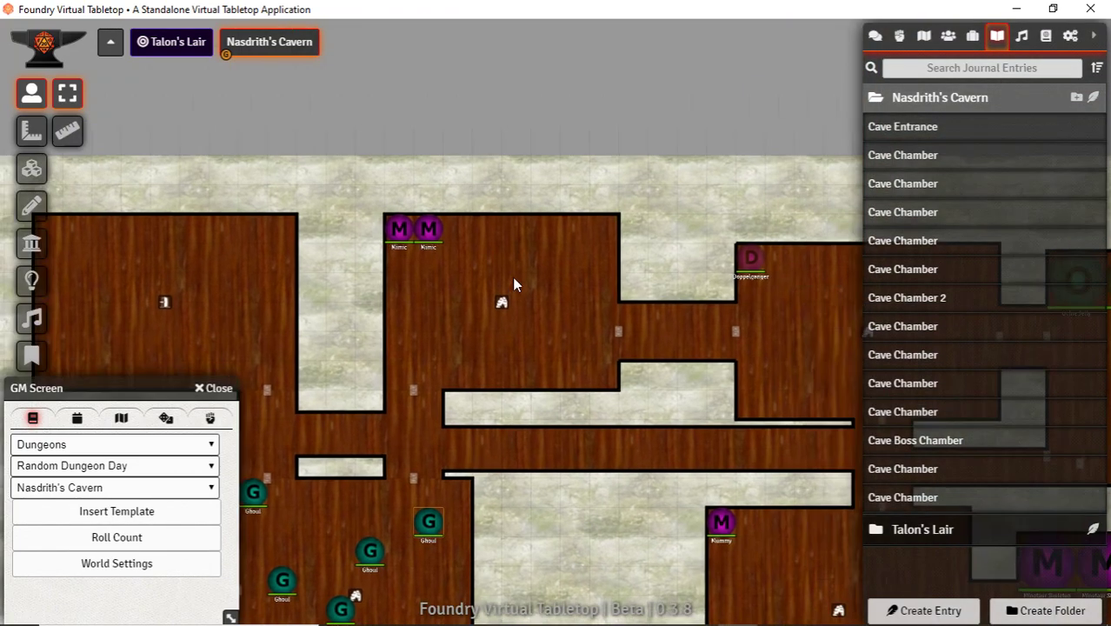
drag(418, 239, 516, 316)
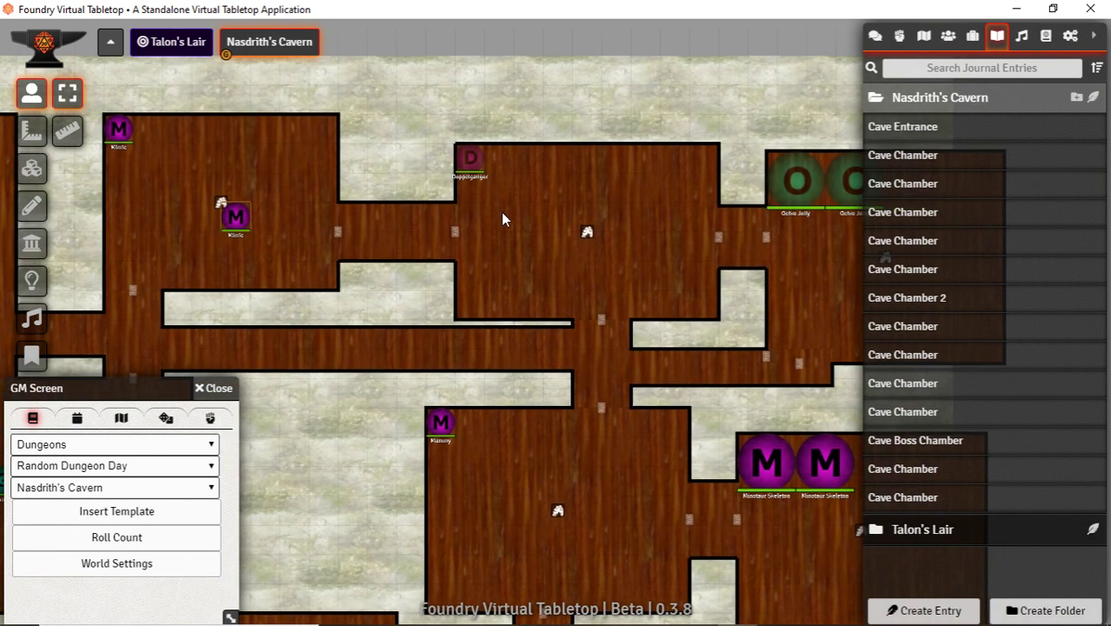
drag(477, 174, 558, 222)
drag(440, 426, 496, 513)
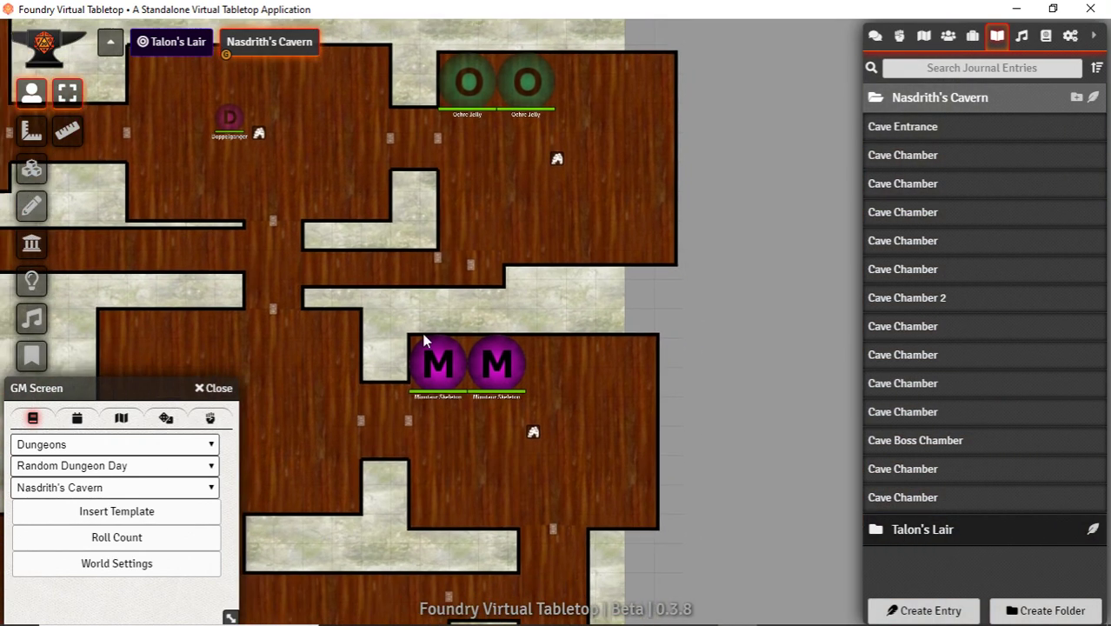
Spread apart the Minotaur Skeletons and the Ochre Jelly pairs in the northeast and southern chambers
drag(487, 375, 584, 472)
drag(514, 96, 523, 174)
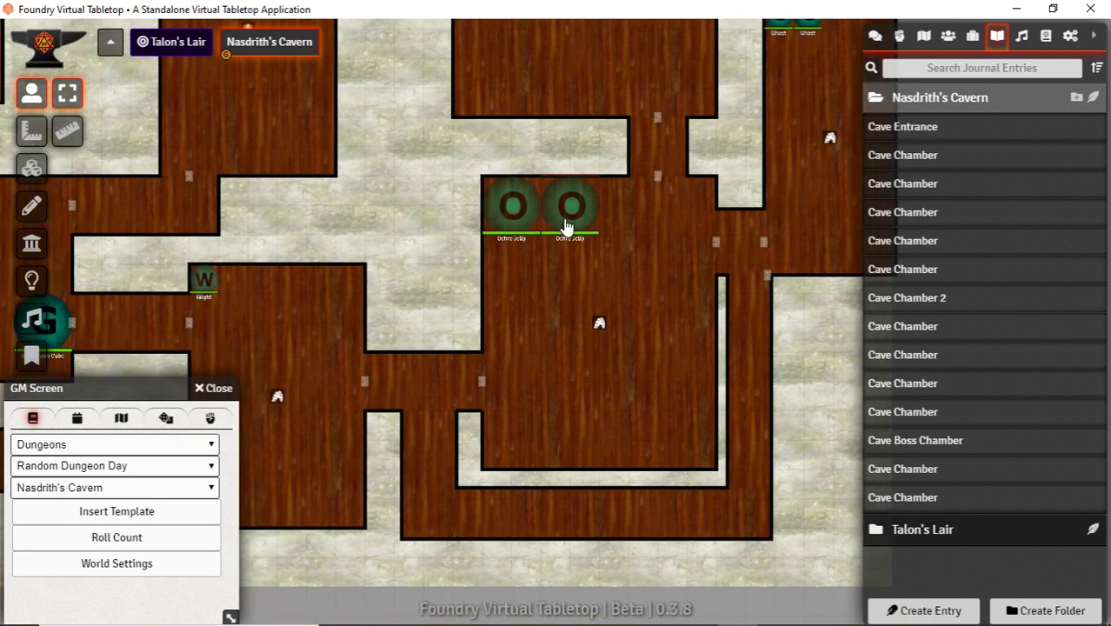
drag(567, 217, 607, 315)
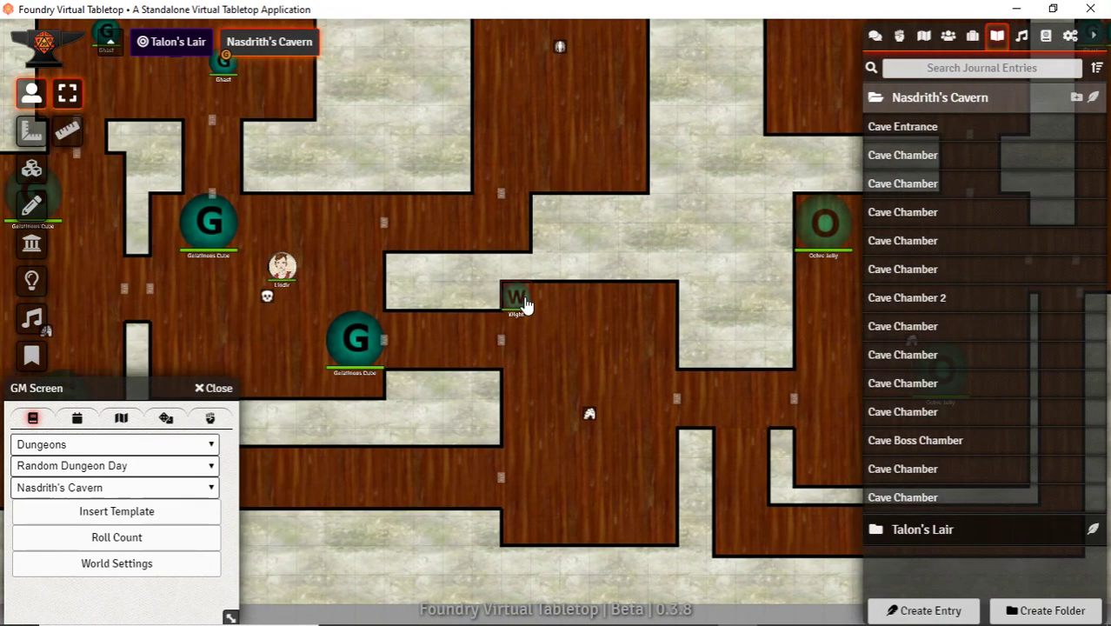
Move the Wight beside its marker, shift the southern room's corner Ochre Jelly inward, and spread the narrow eastern chamber's Ghasts
drag(513, 296, 583, 396)
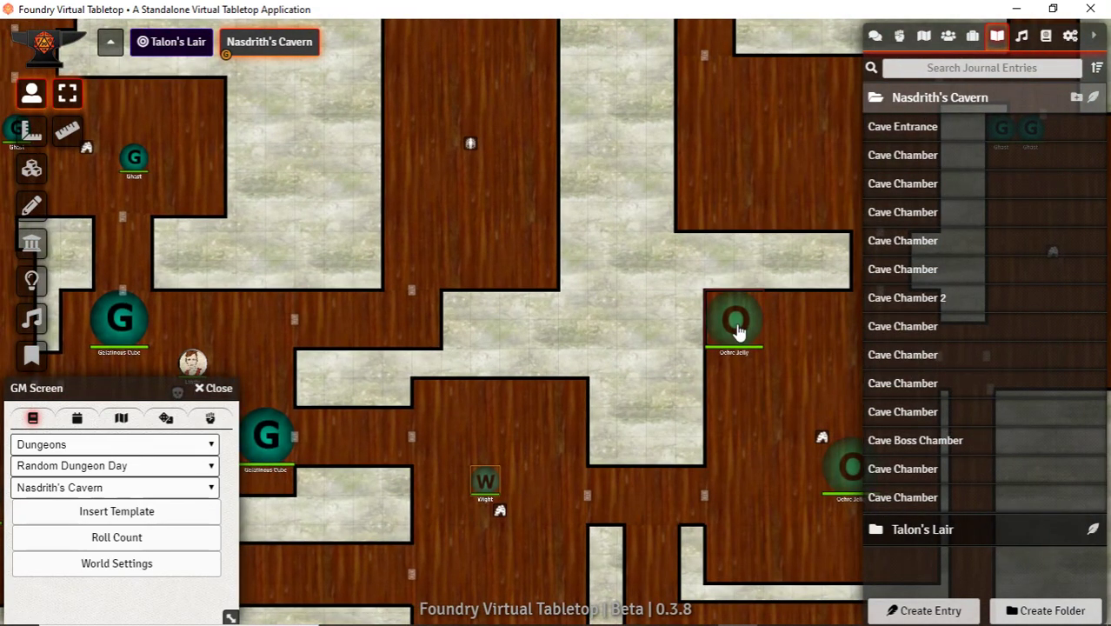
drag(734, 324, 831, 363)
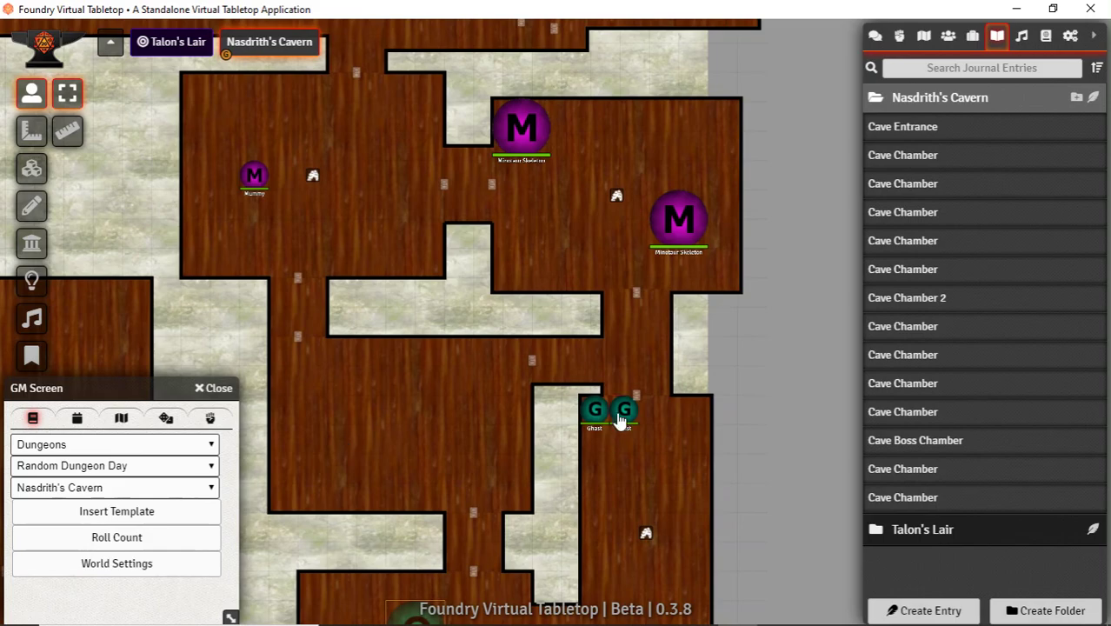
drag(619, 421, 609, 558)
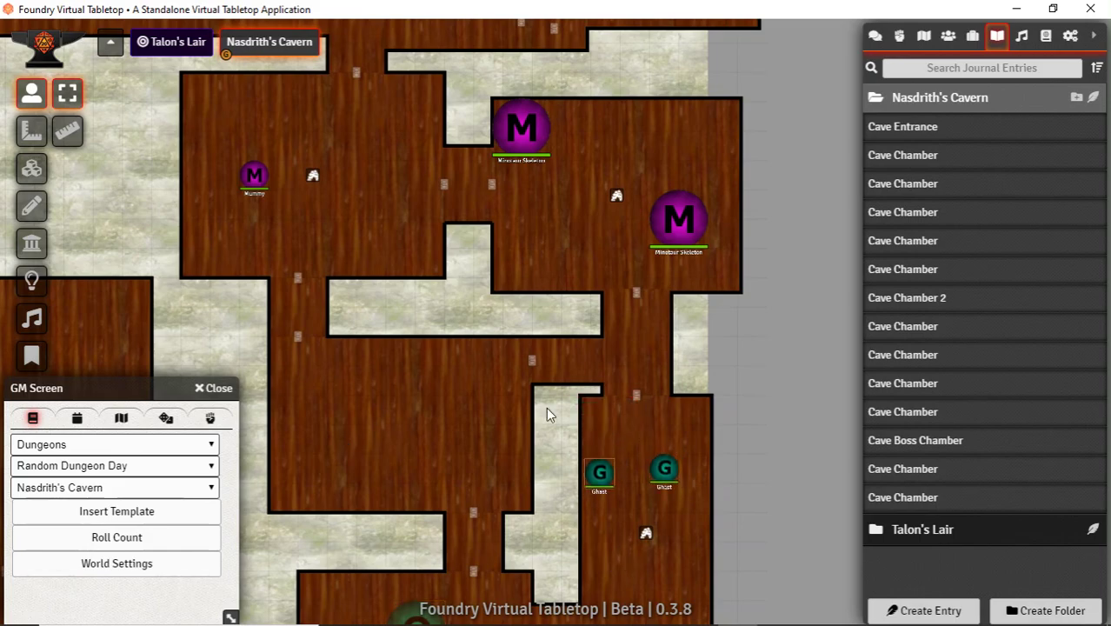
Review the populated dungeon map, collapse the Nasdrith's Cavern journal folder, and return to the chat log
drag(326, 338, 555, 456)
drag(518, 306, 561, 519)
drag(623, 505, 434, 458)
drag(525, 423, 347, 529)
drag(419, 263, 313, 368)
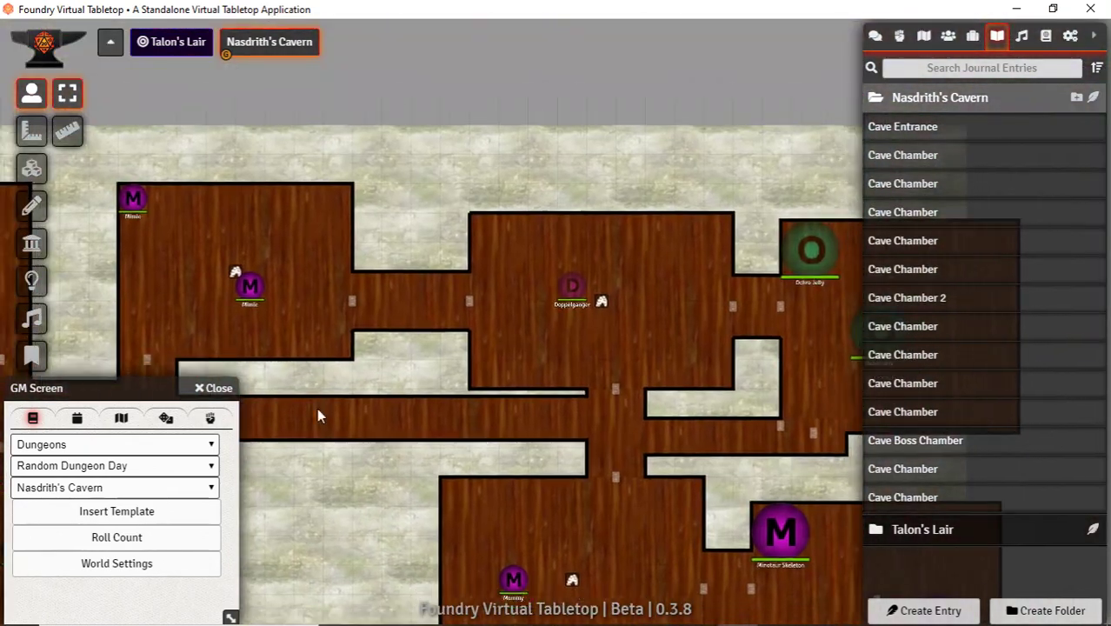
drag(433, 561, 985, 346)
drag(595, 247, 617, 440)
click(955, 99)
click(874, 35)
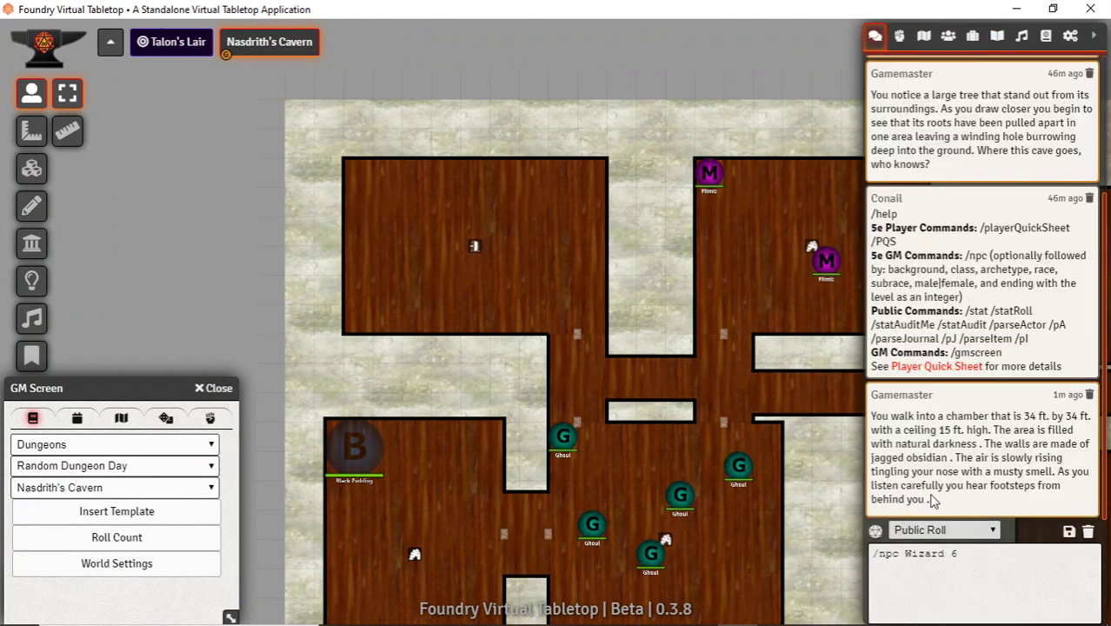
Generate a level 4 male Dwarf Wizard with the chat command "/npc Wizard Male Dwarf 4"
click(991, 565)
drag(990, 560, 917, 566)
text(W)
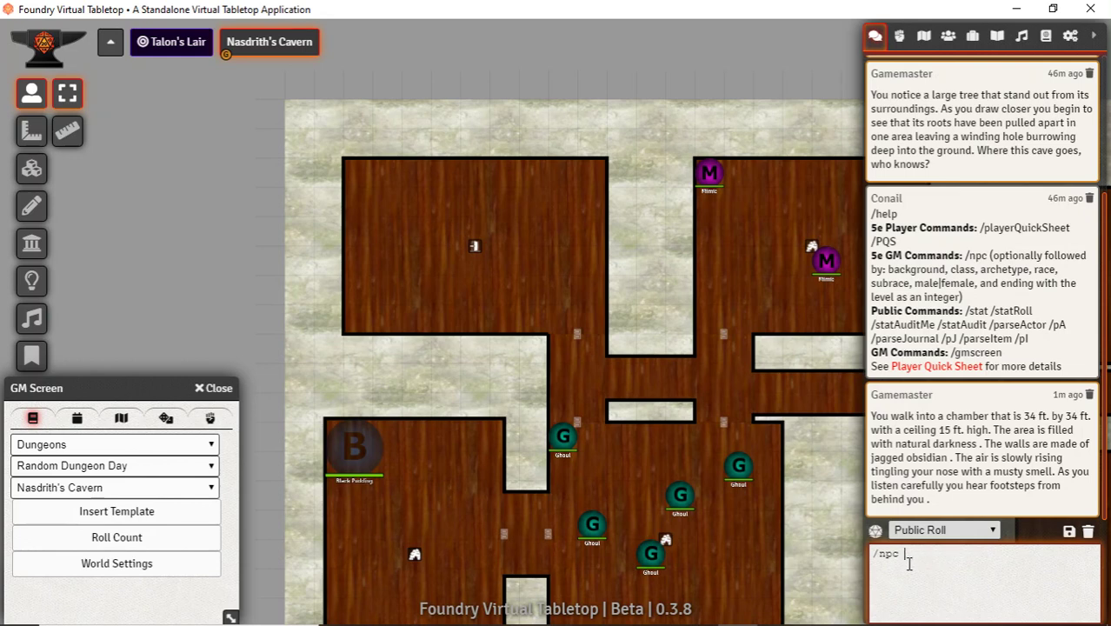
text(Wizard Male)
text(Dwarf 4)
key(Return)
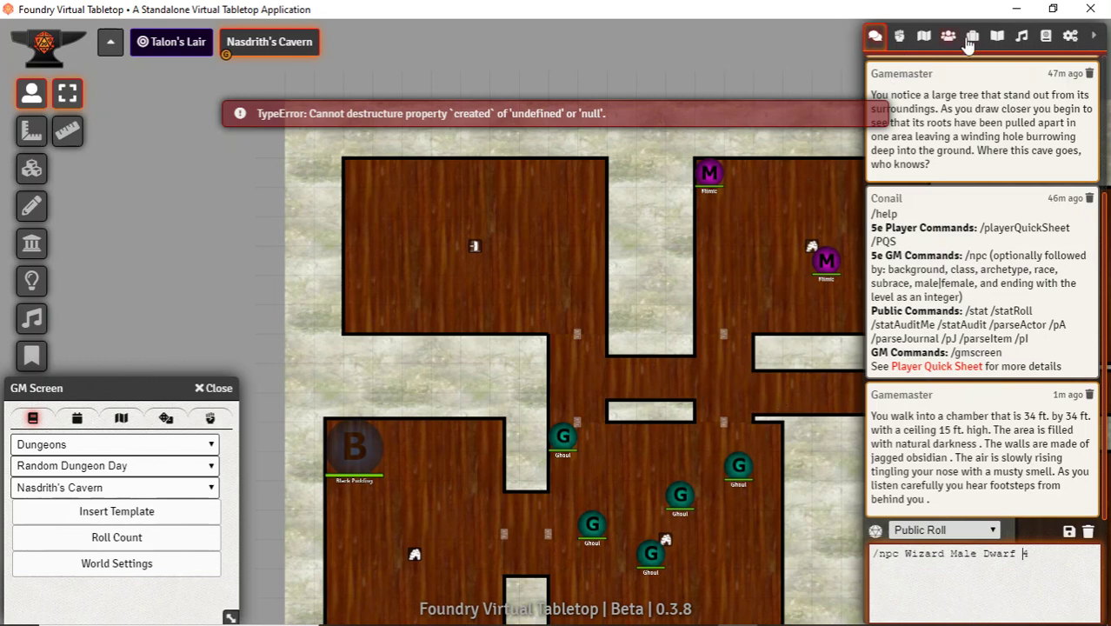
Pop out the Actors Directory beside the chat log and place the new dwarf wizard near the northwest room's marker
right_click(947, 38)
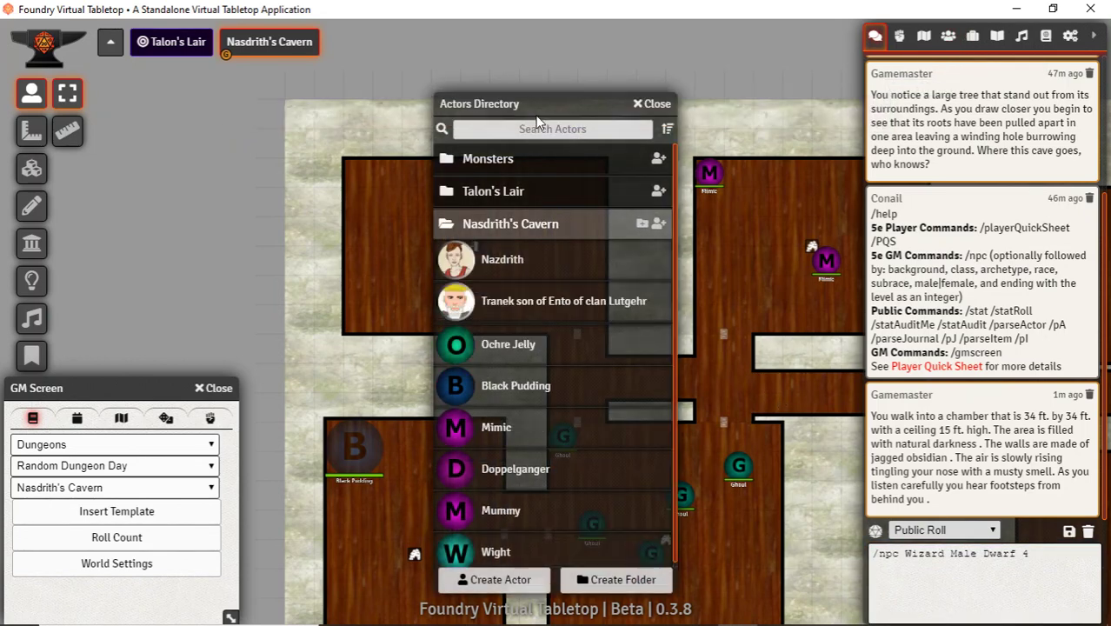
drag(538, 102, 716, 28)
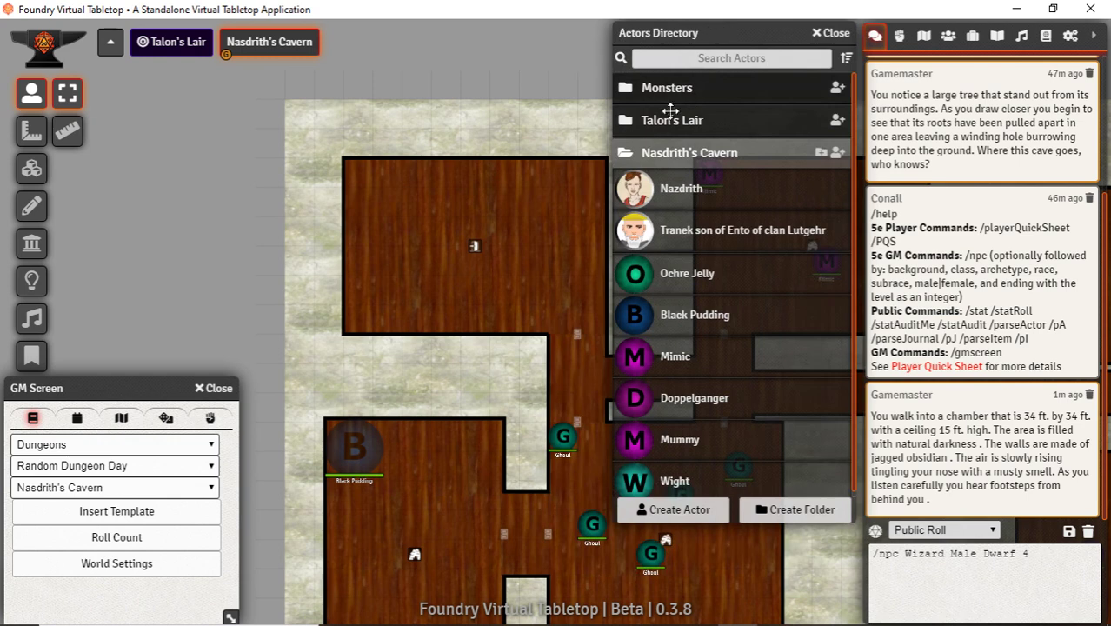
click(663, 153)
click(666, 155)
drag(683, 244, 447, 233)
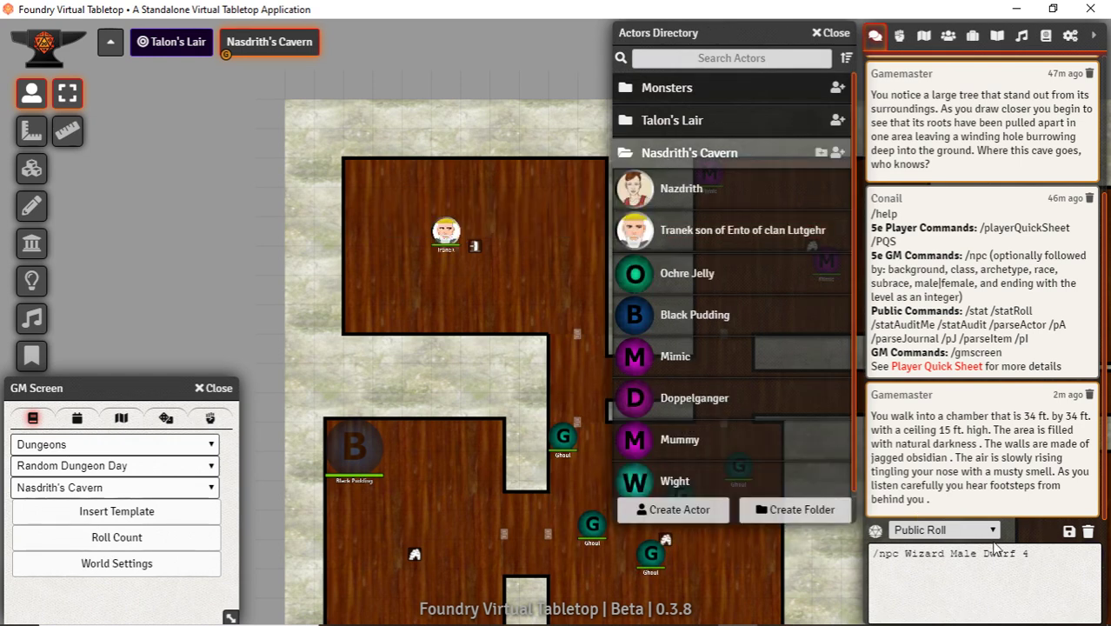
Generate a level 4 male Dwarf Barbarian and a matching Warlock with the npc chat command
double_click(932, 553)
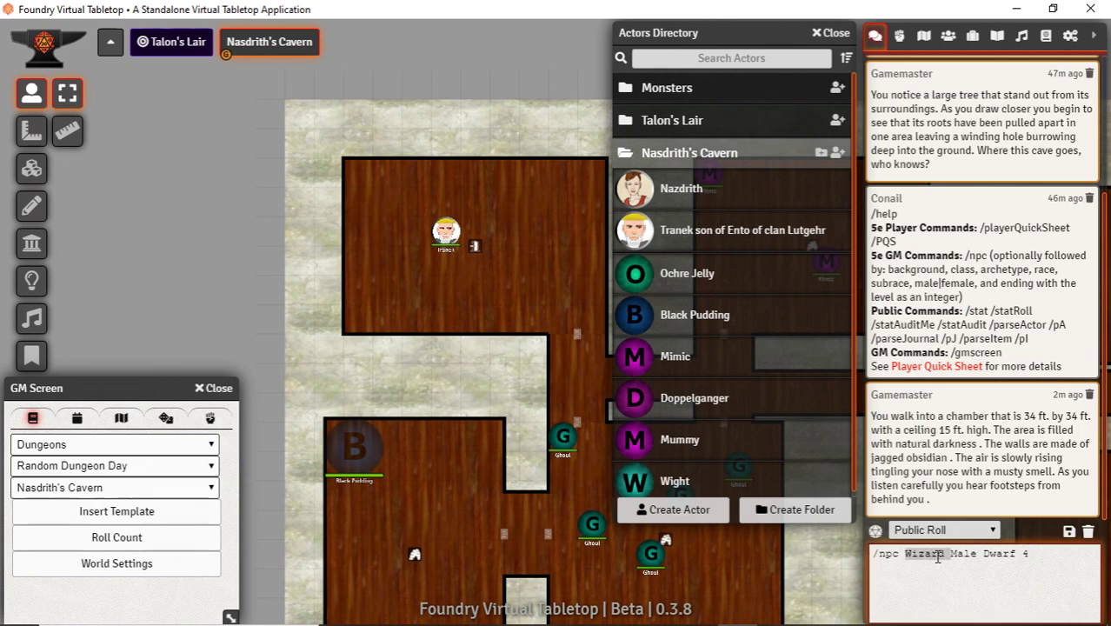
text(Barbarian)
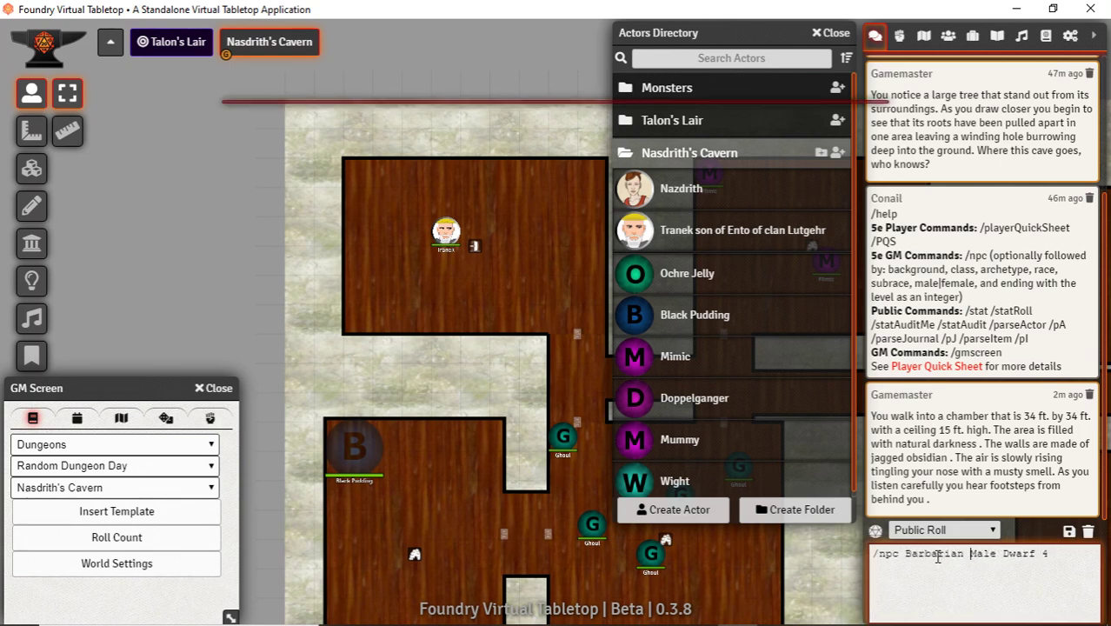
key(BackSpace)
key(BackSpace)
key(BackSpace)
key(BackSpace)
key(BackSpace)
key(BackSpace)
key(BackSpace)
key(BackSpace)
key(BackSpace)
text(Warlock)
key(Return)
Generate a level 4 male Dwarf Fighter by replacing the class in the npc chat command
key(BackSpace)
key(BackSpace)
key(BackSpace)
key(BackSpace)
key(BackSpace)
key(BackSpace)
key(BackSpace)
key(BackSpace)
text(Fighter)
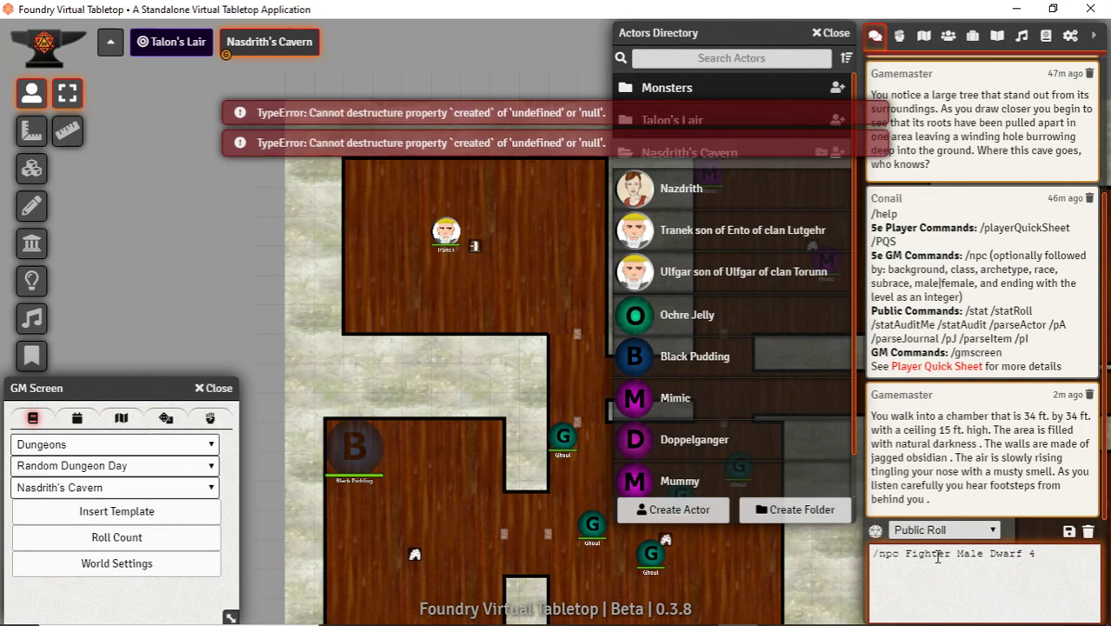
Generate a level 4 male Dwarf Druid by replacing the class in the npc chat command
key(BackSpace)
key(BackSpace)
key(BackSpace)
key(BackSpace)
key(BackSpace)
key(BackSpace)
key(BackSpace)
key(BackSpace)
text(Druid)
Generate a level 4 male Dwarf NPC with the class text "Cleric Life Domain" in the npc chat command
key(BackSpace)
key(BackSpace)
key(BackSpace)
key(BackSpace)
key(BackSpace)
key(BackSpace)
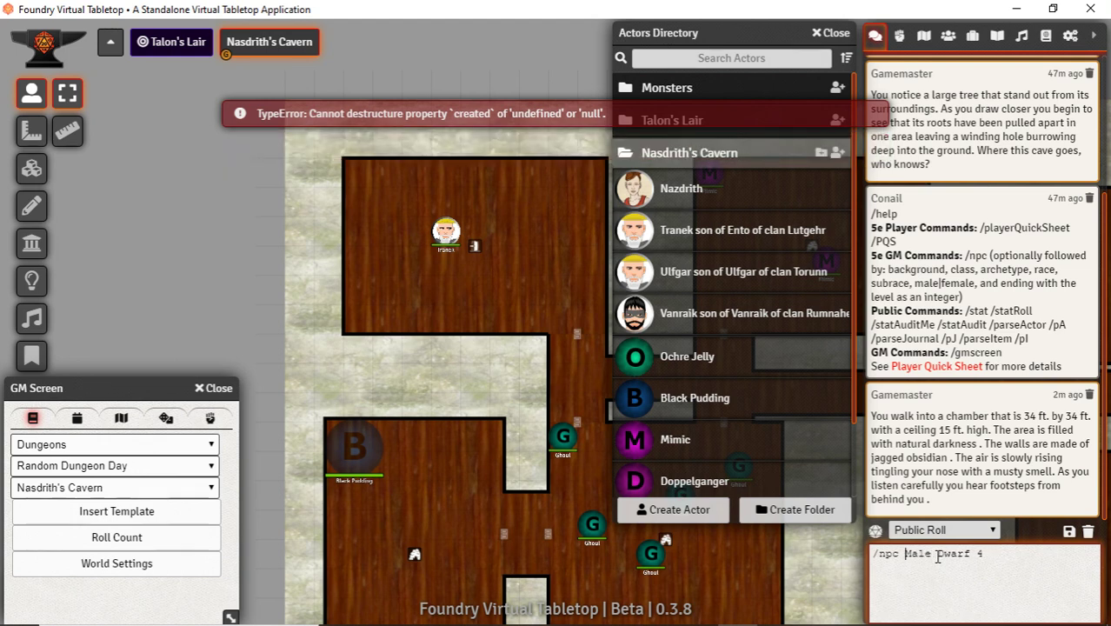
text(Cleric Life Domain)
key(Return)
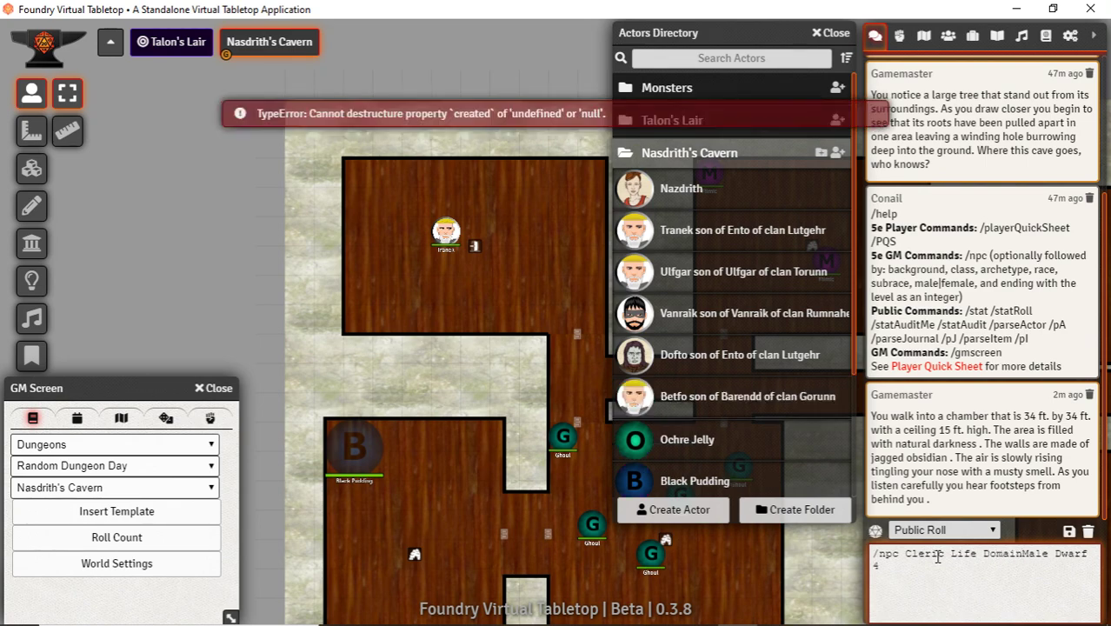
Check the class levels on the character sheets of the two newest dwarf NPCs in the Nasdrith's Cavern folder
double_click(698, 398)
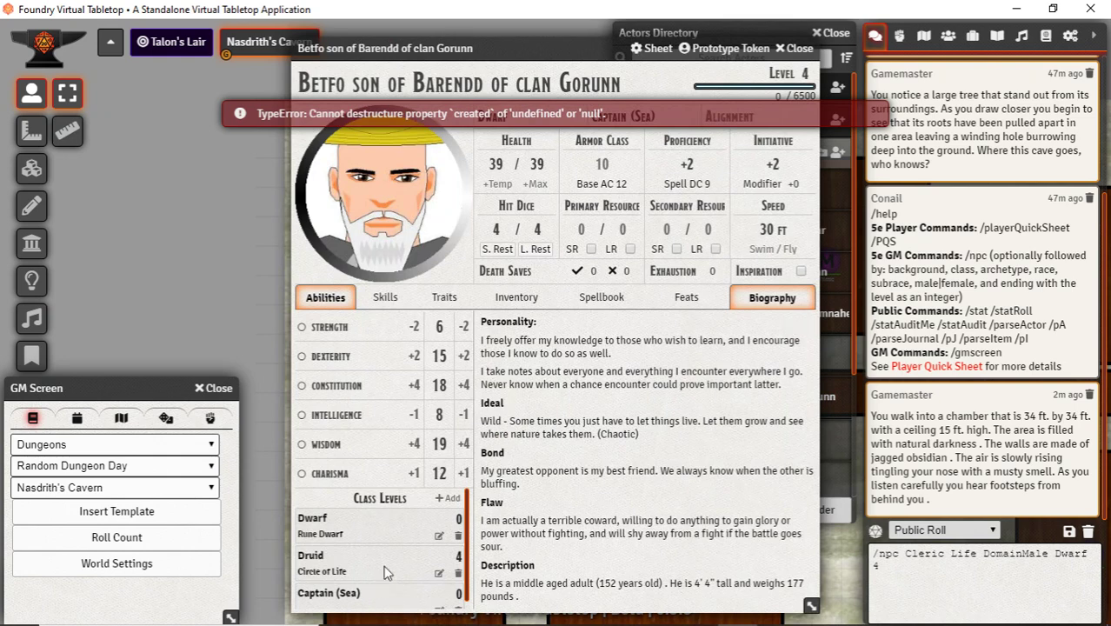
click(797, 49)
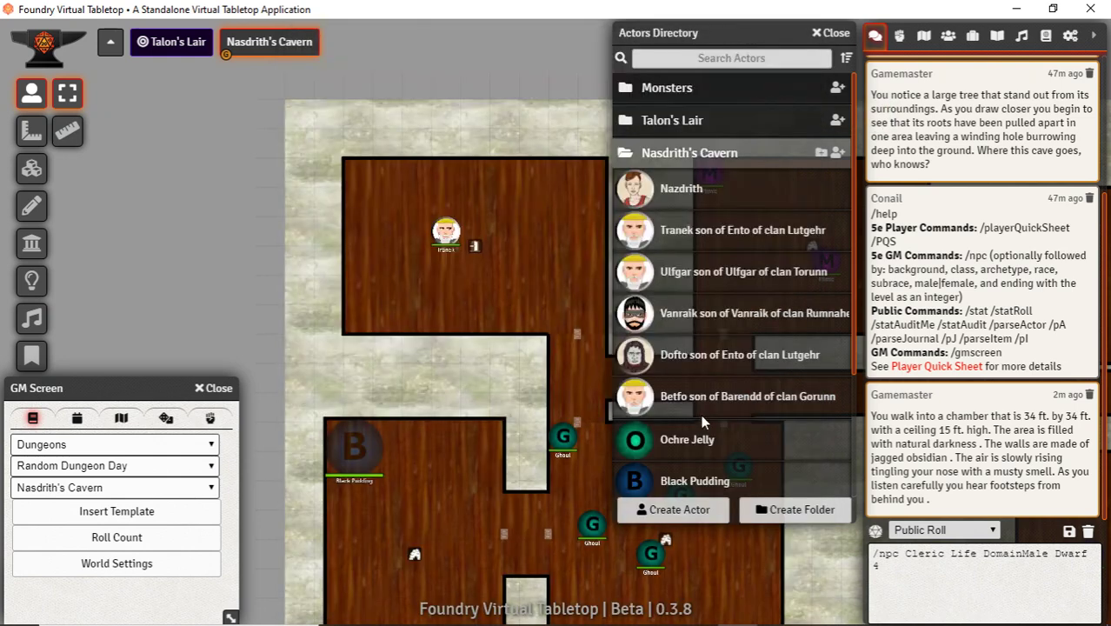
scroll(698, 405, down, 3)
click(669, 232)
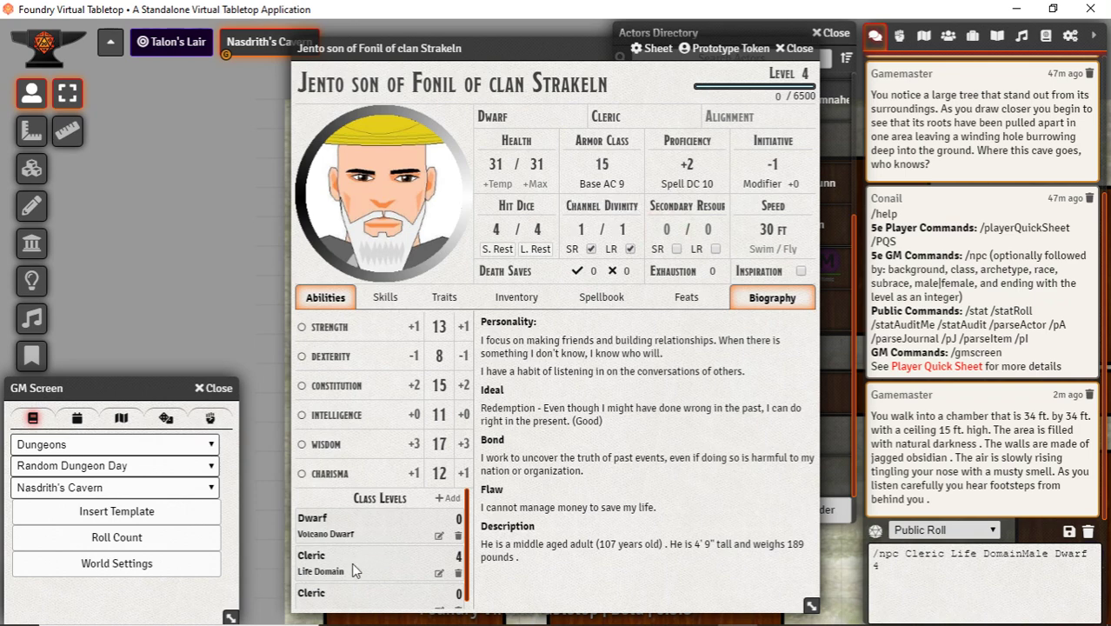
click(798, 50)
scroll(756, 320, up, 5)
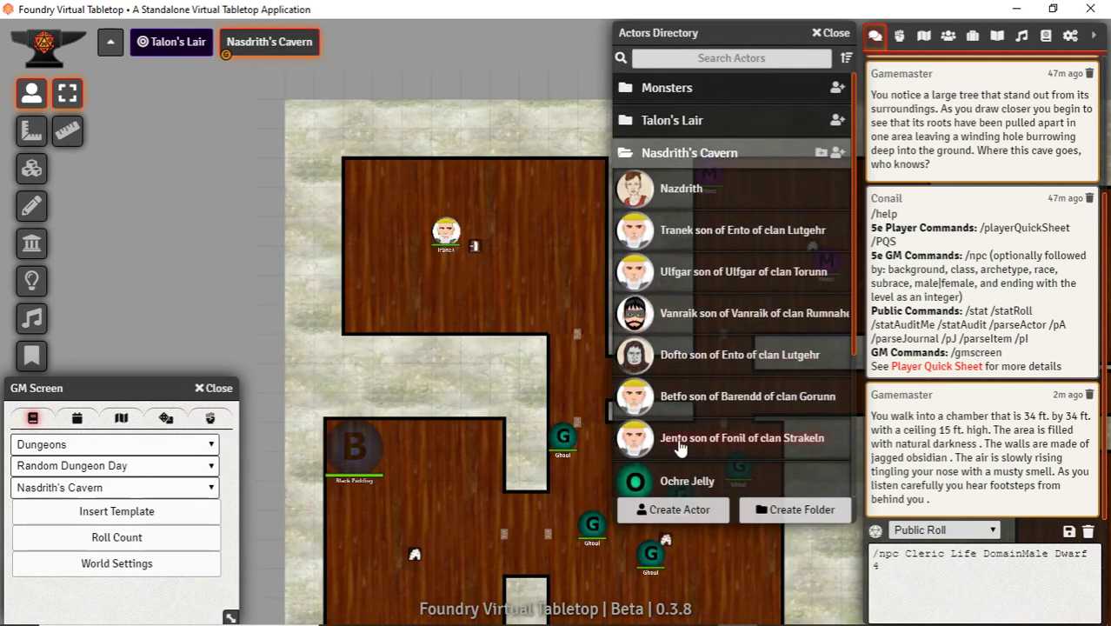
Replace the dwarf druid's portrait with a character image from the Characters/dwarf/male folder and close the sheet
click(669, 397)
click(371, 189)
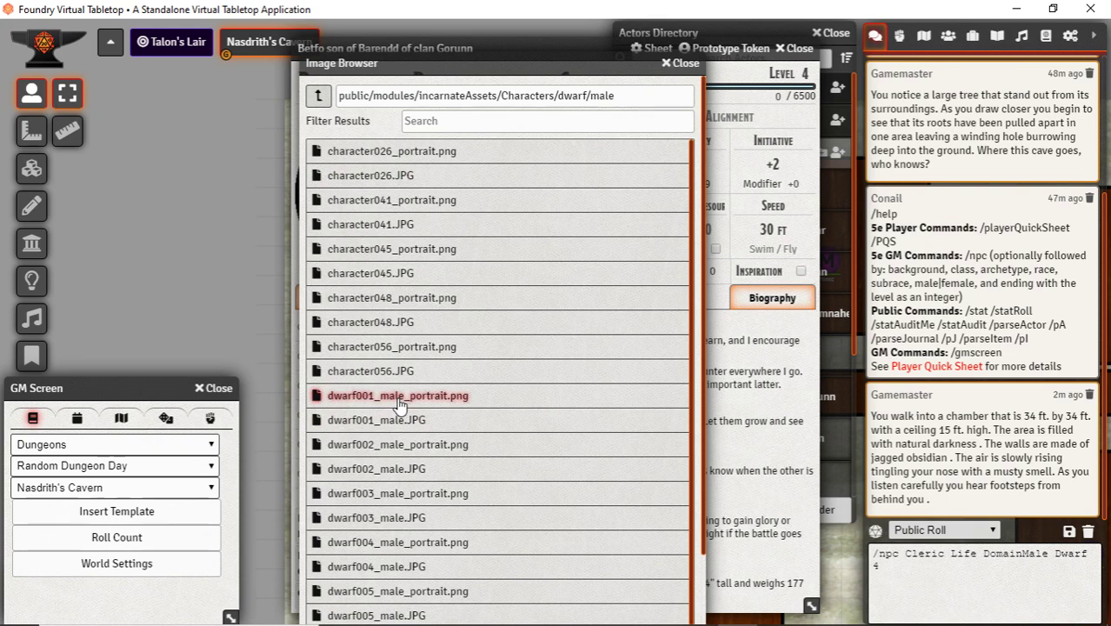
scroll(485, 533, down, 3)
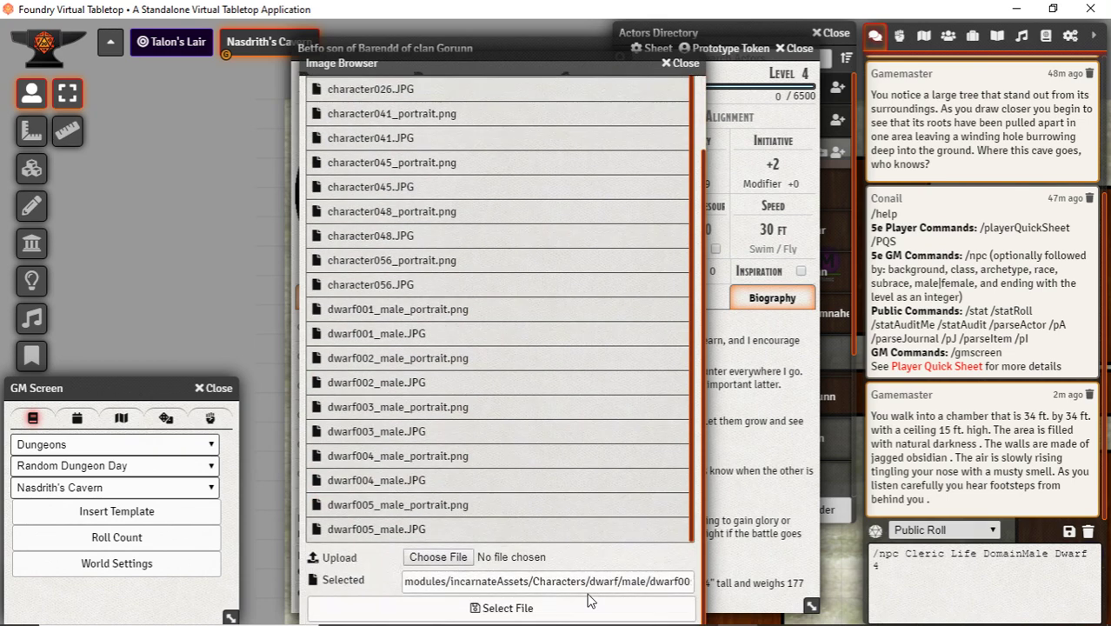
click(489, 612)
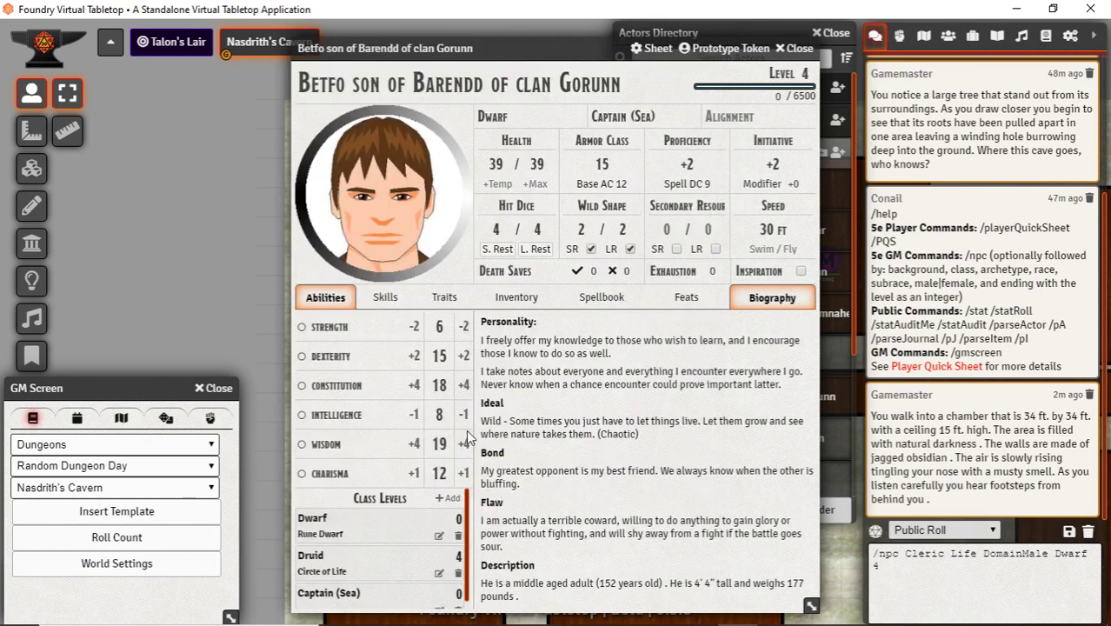
click(385, 217)
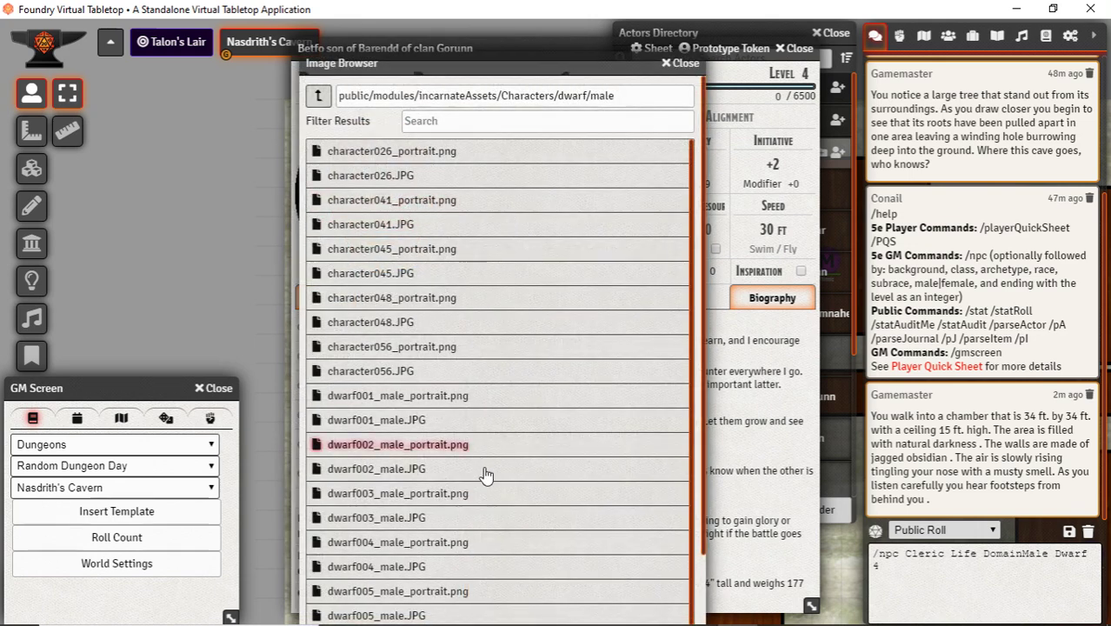
scroll(529, 560, down, 2)
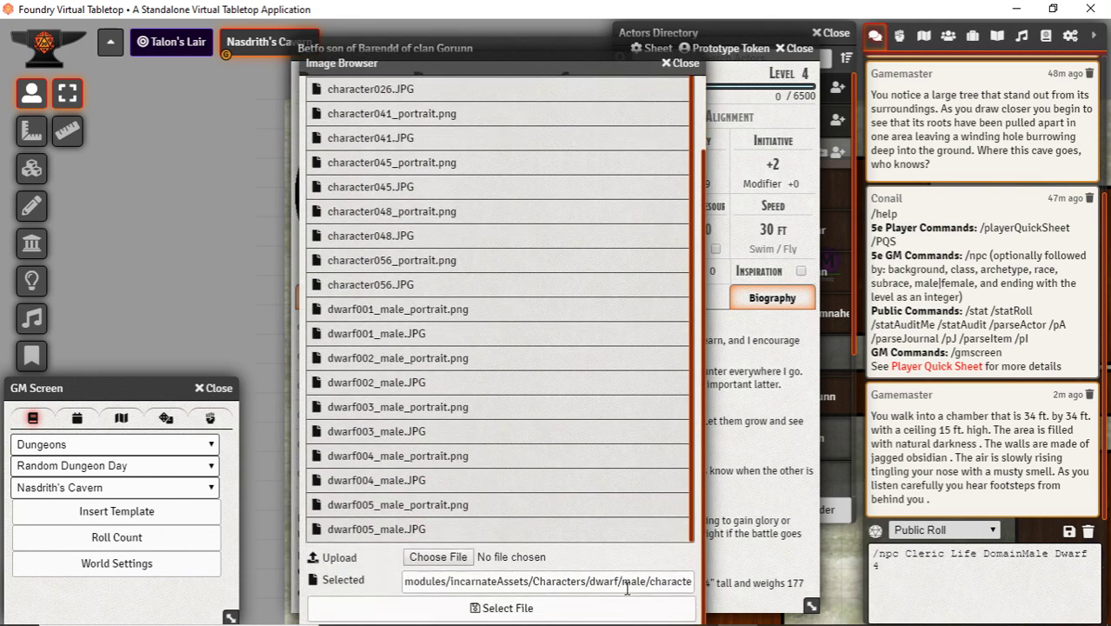
click(561, 611)
click(798, 50)
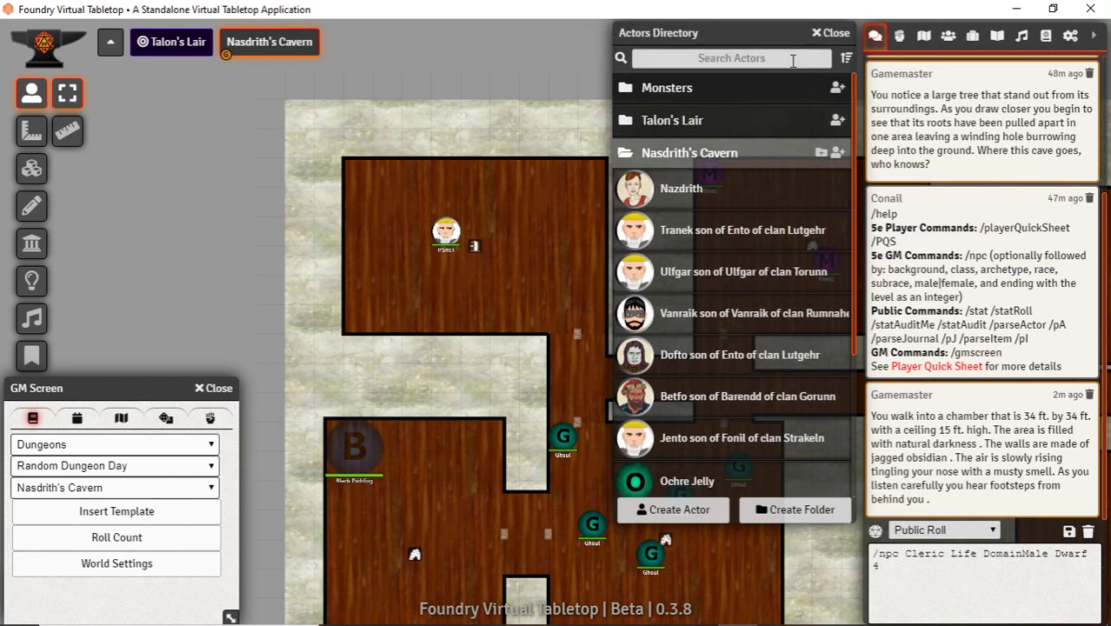
Inspect the character sheet of the dwarf wizard token in the northwest room
scroll(444, 390, down, 5)
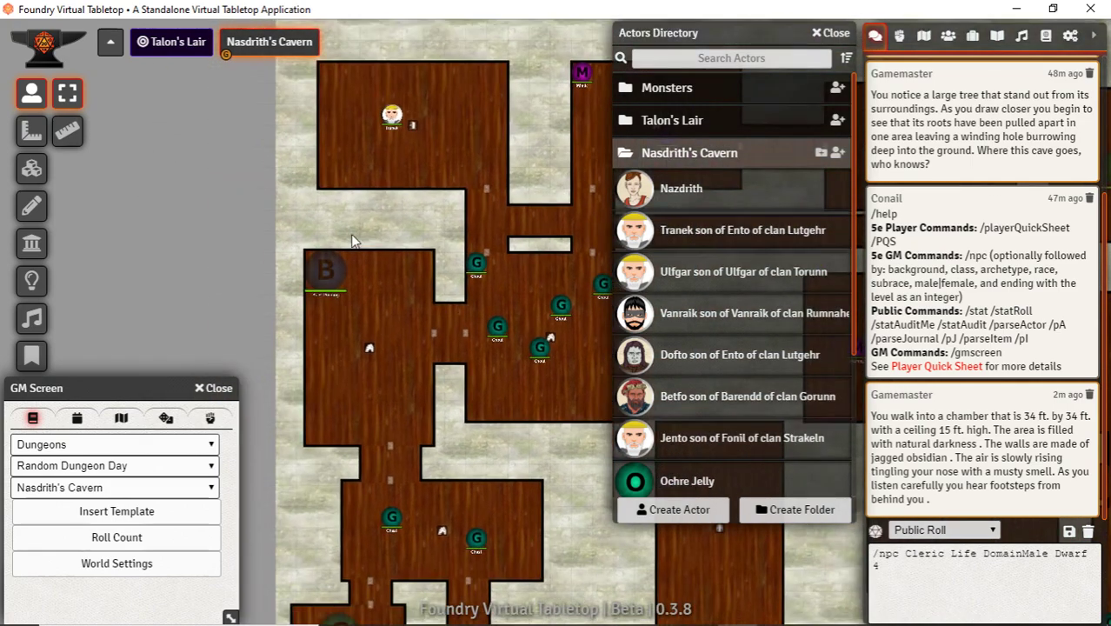
scroll(404, 324, up, 2)
scroll(405, 316, down, 3)
scroll(343, 334, up, 4)
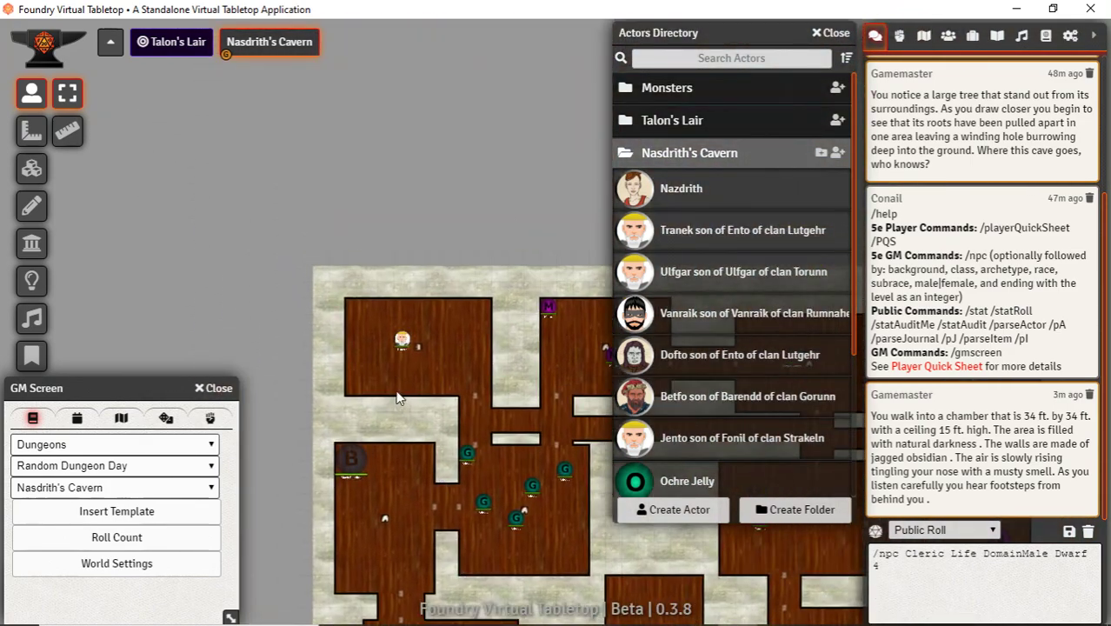
click(371, 344)
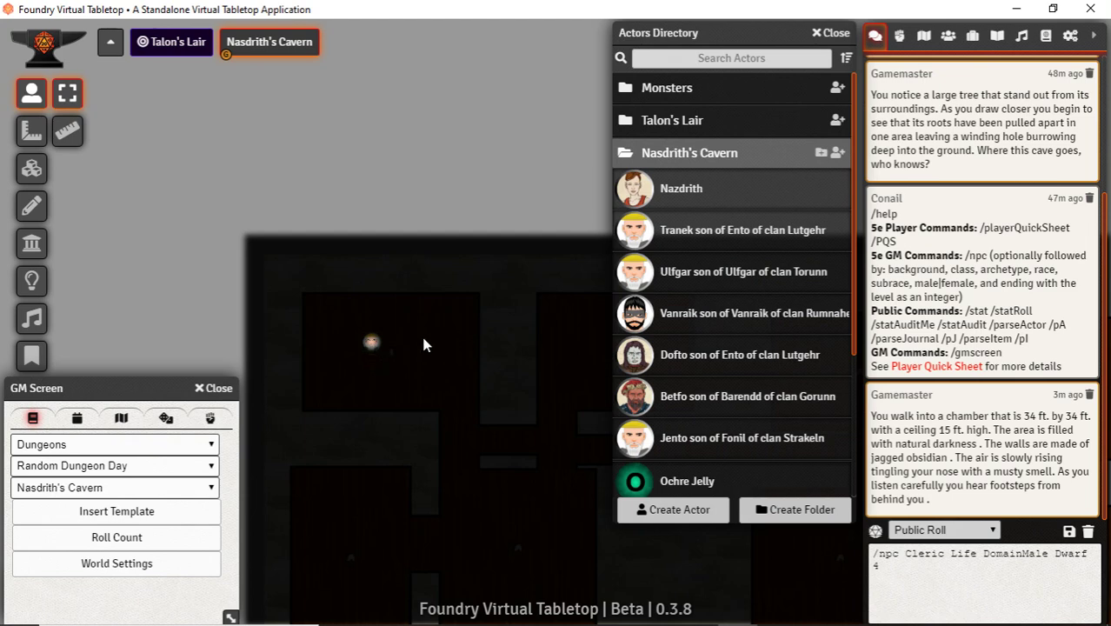
double_click(372, 346)
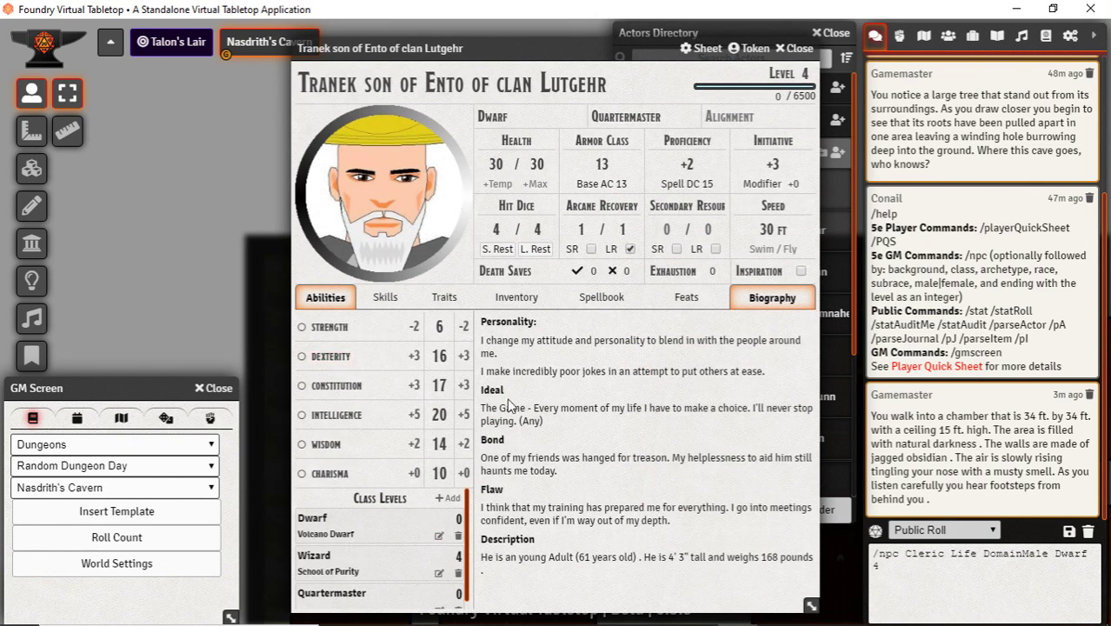
click(795, 50)
Place five dwarf NPC tokens from the Nasdrith's Cavern actor folder around the northwest room's marker
drag(689, 322, 430, 345)
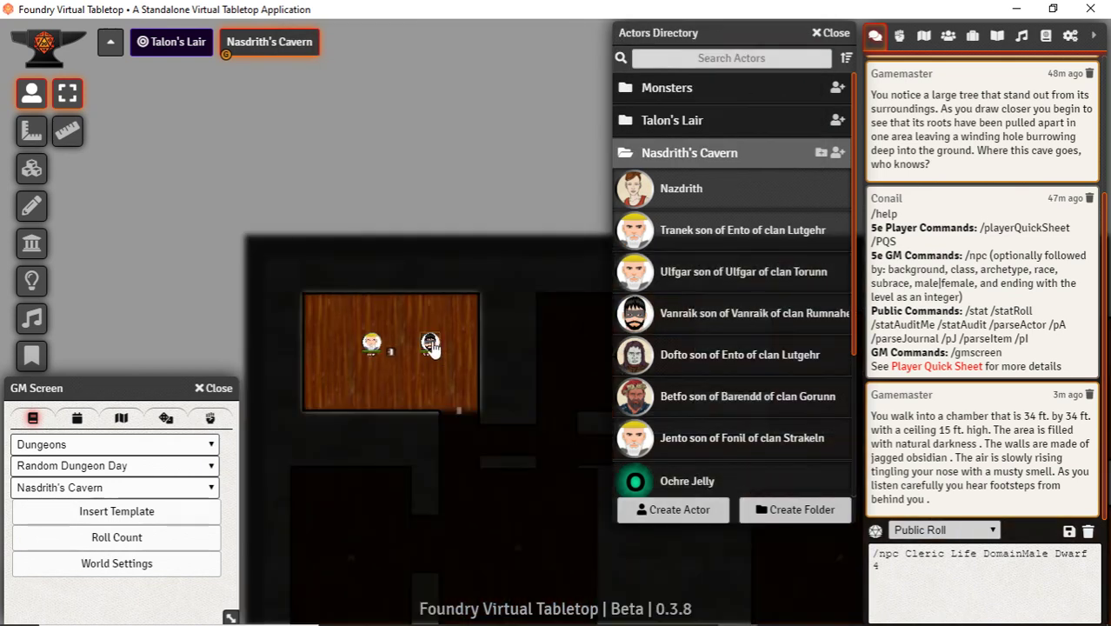
drag(667, 406, 698, 396)
drag(682, 444, 391, 373)
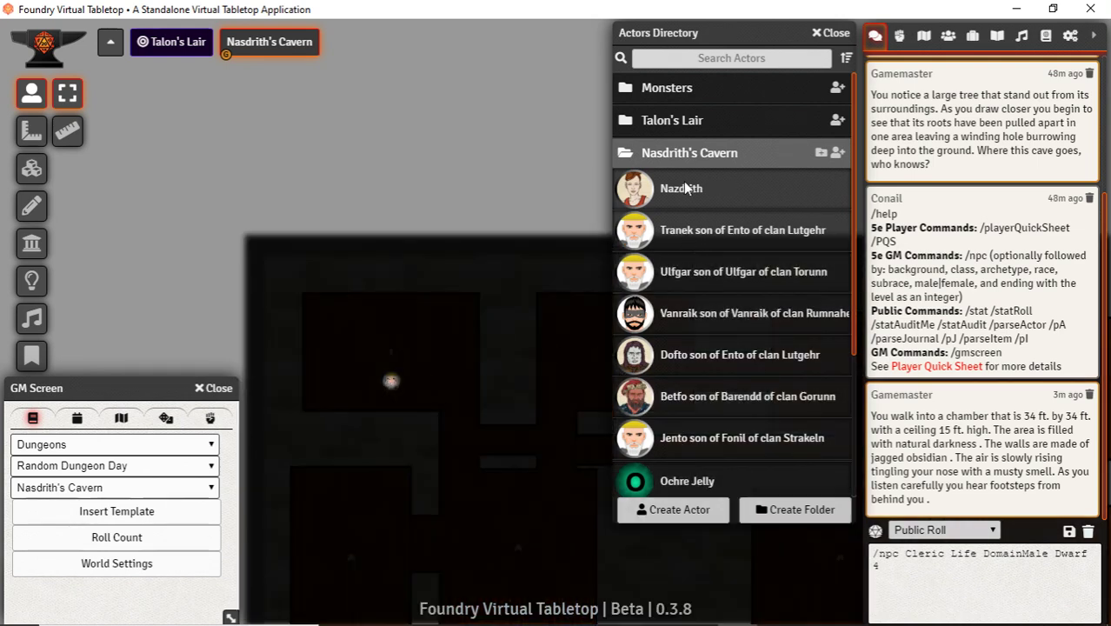
drag(683, 234, 396, 323)
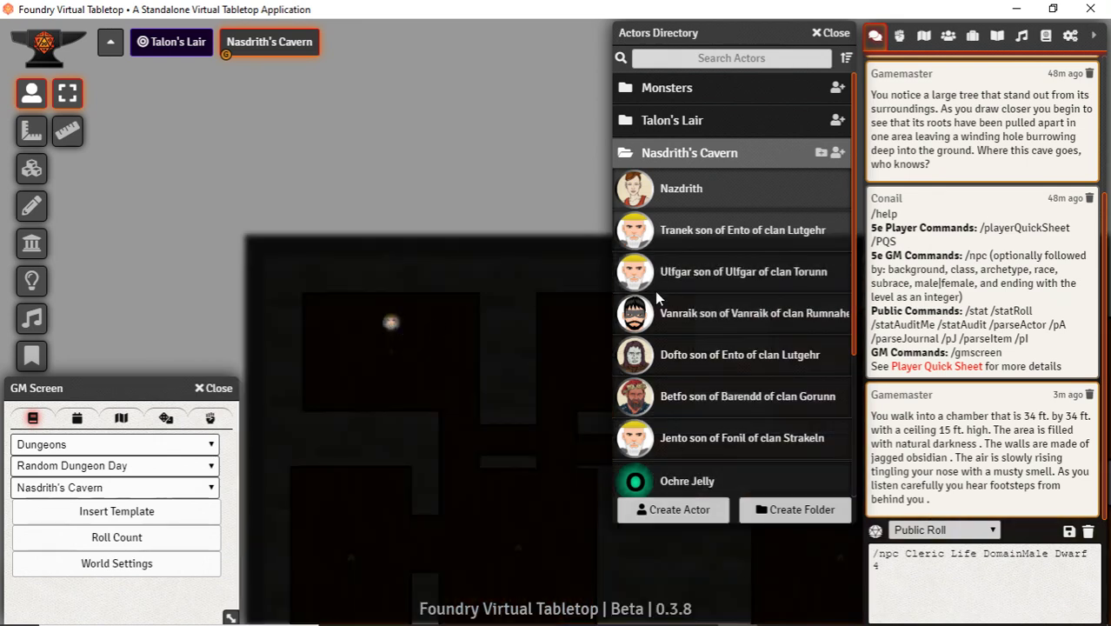
drag(655, 290, 394, 352)
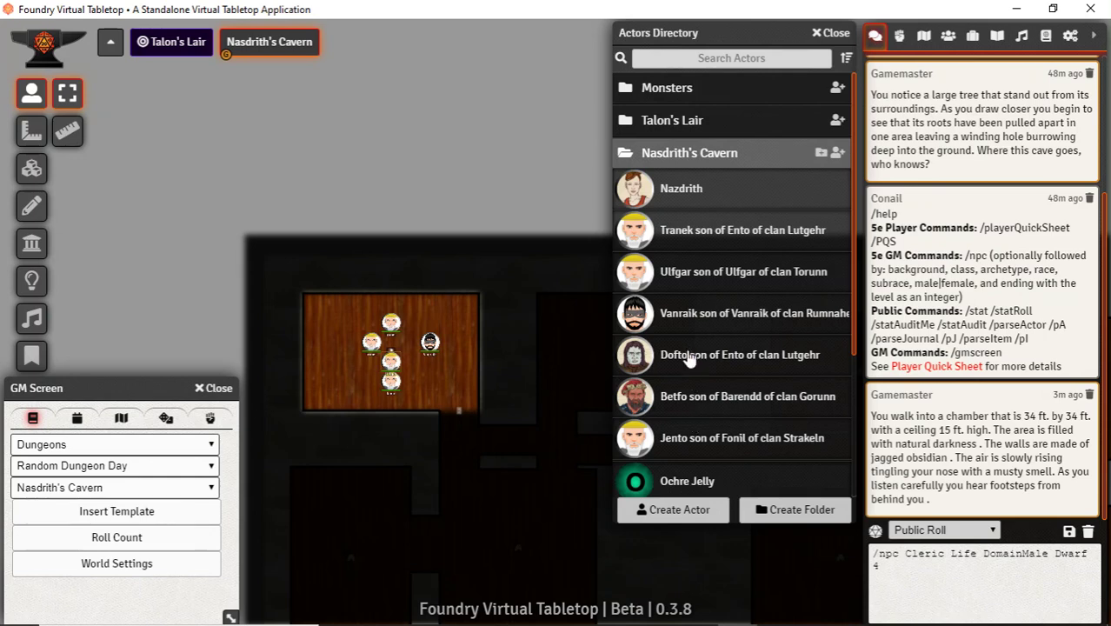
drag(690, 355, 350, 367)
Set the Volcano Dwarf weight to 0 in the Races section of World Settings
click(79, 565)
click(309, 114)
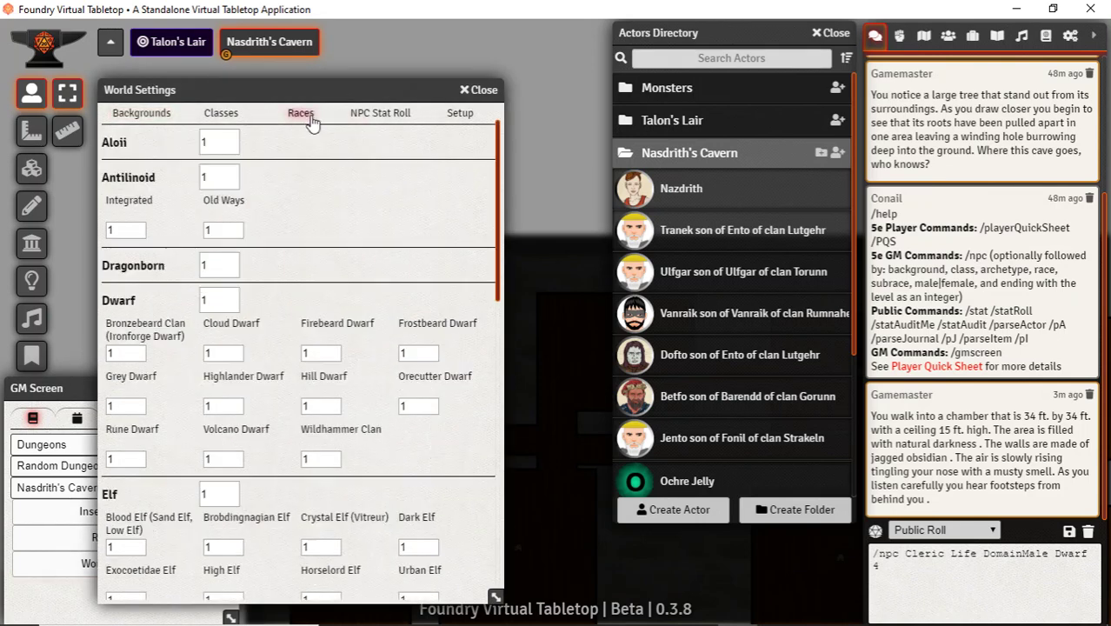
scroll(235, 287, down, 3)
scroll(192, 391, up, 1)
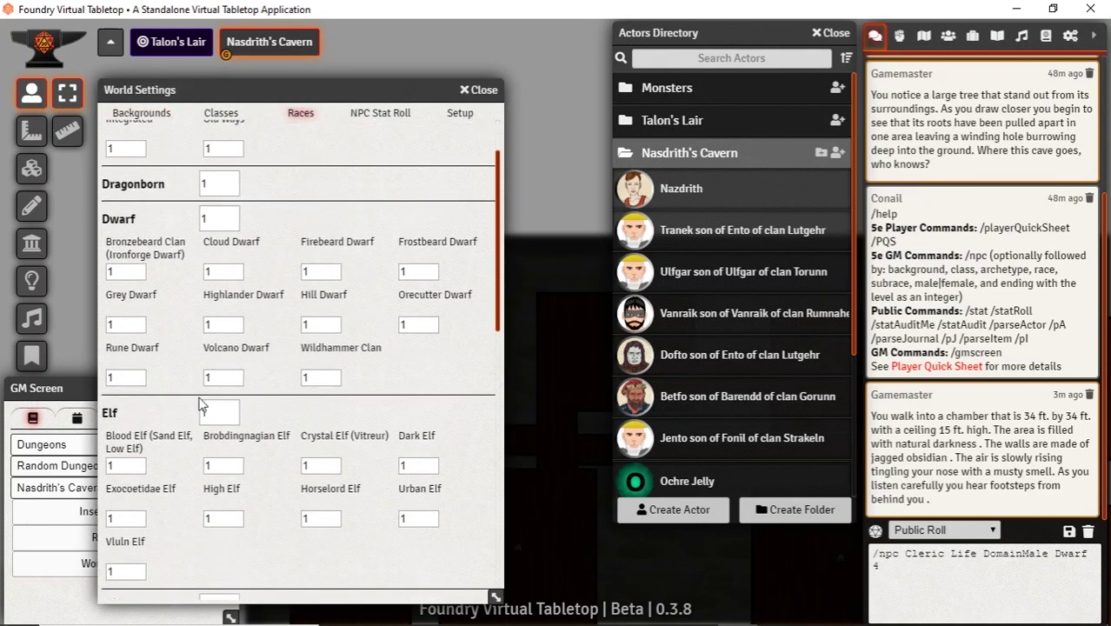
double_click(209, 378)
text(0)
click(185, 374)
scroll(185, 374, up, 1)
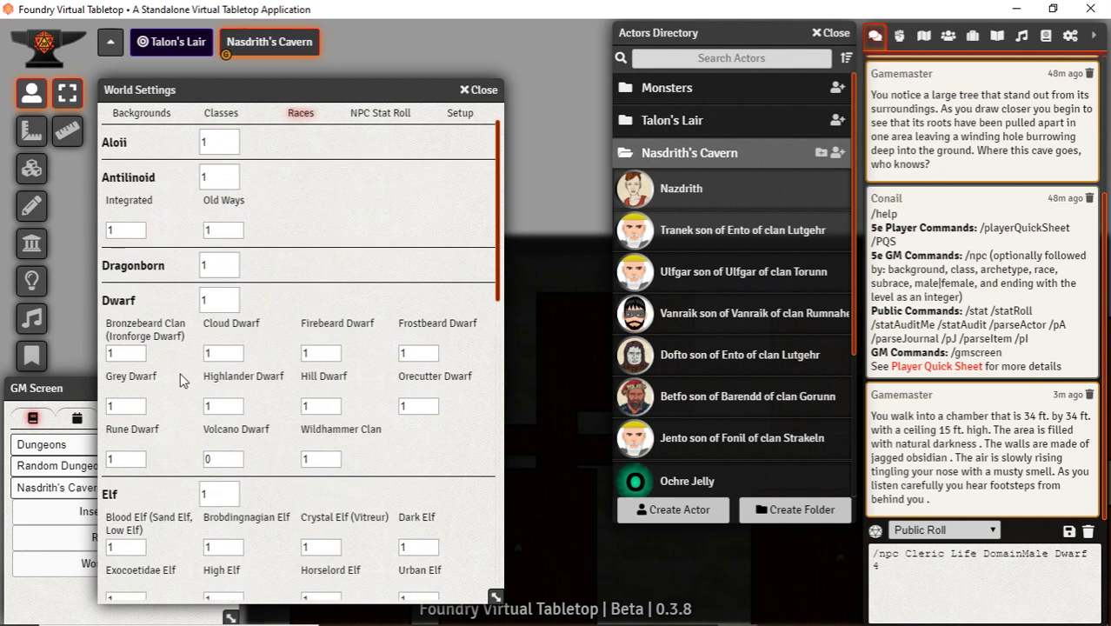
Review the NPC Stat Roll, Setup, Classes and Backgrounds settings, and close World Settings
click(390, 115)
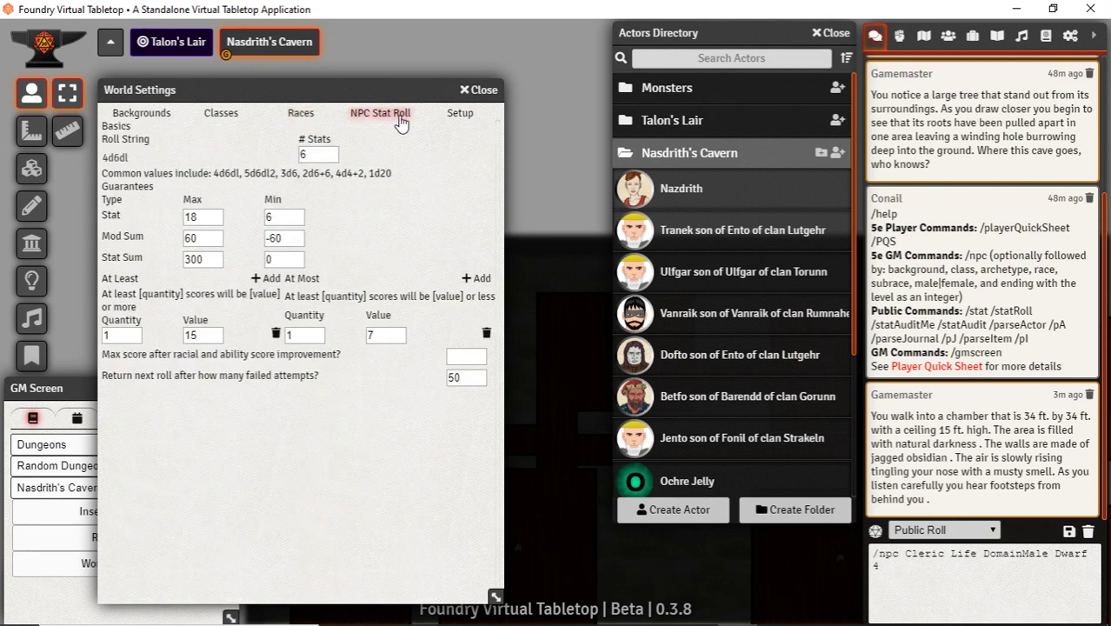
click(452, 117)
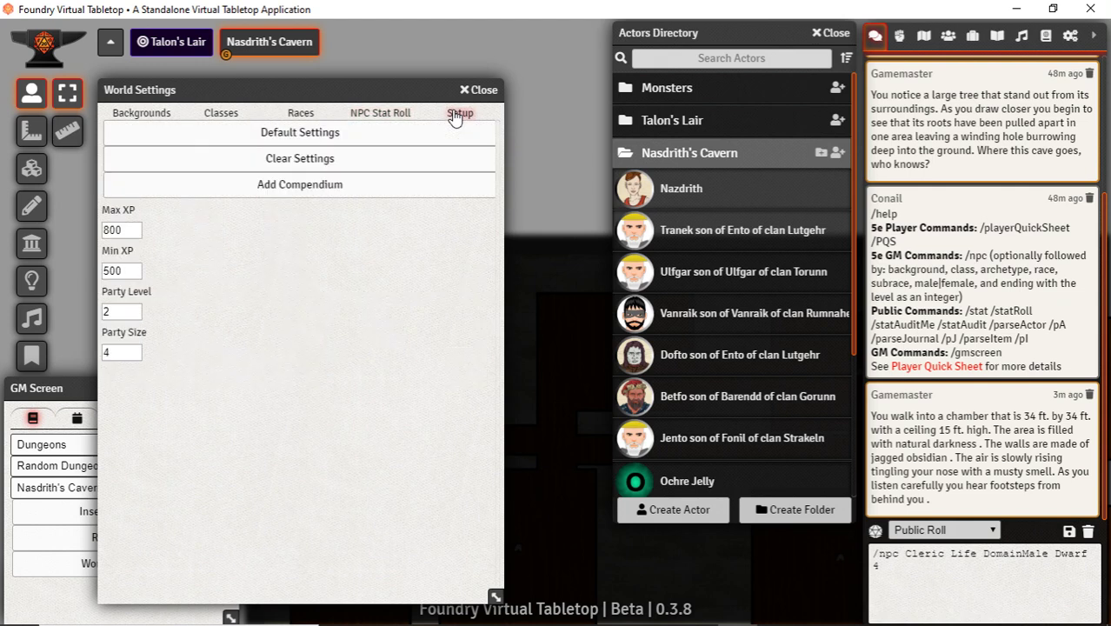
click(230, 115)
click(142, 113)
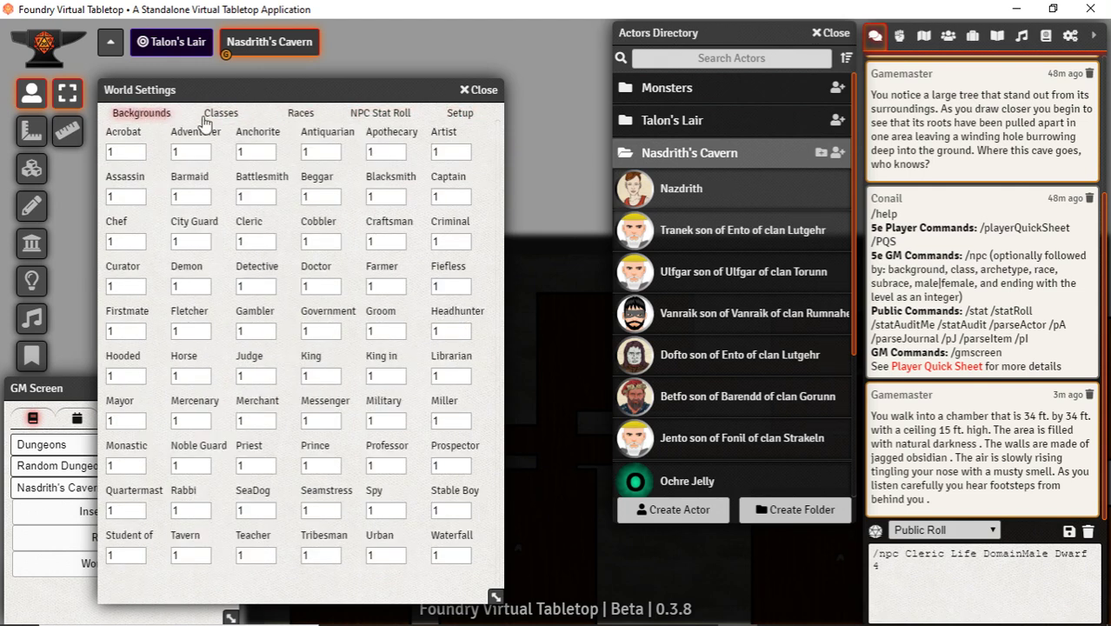
click(481, 89)
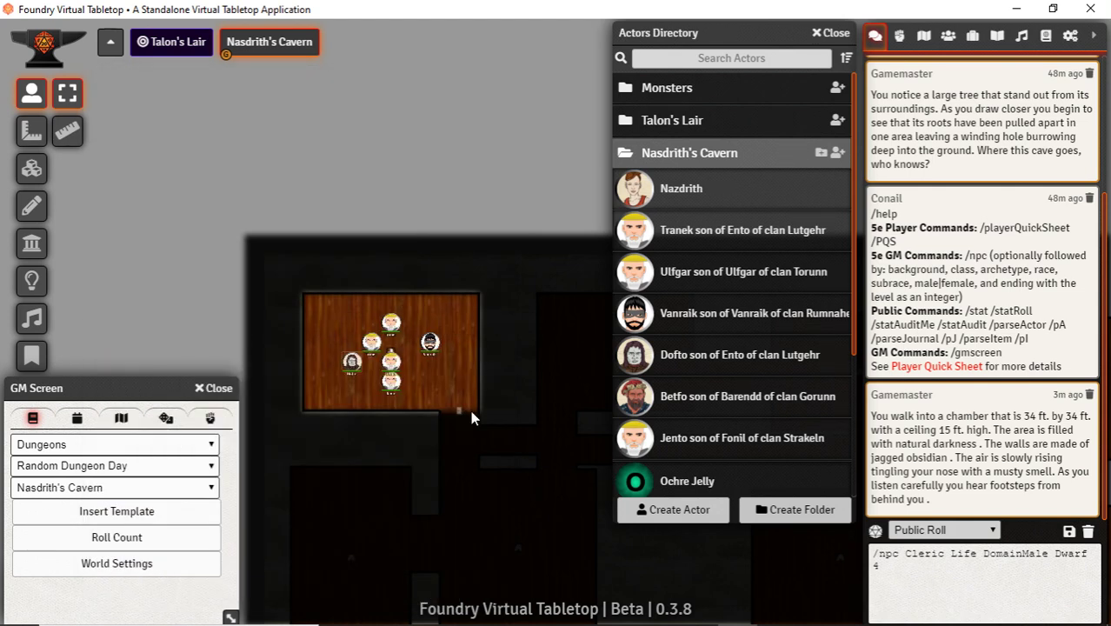
Collapse the Nasdrith's Cavern folder in the Actors Directory
scroll(422, 408, up, 3)
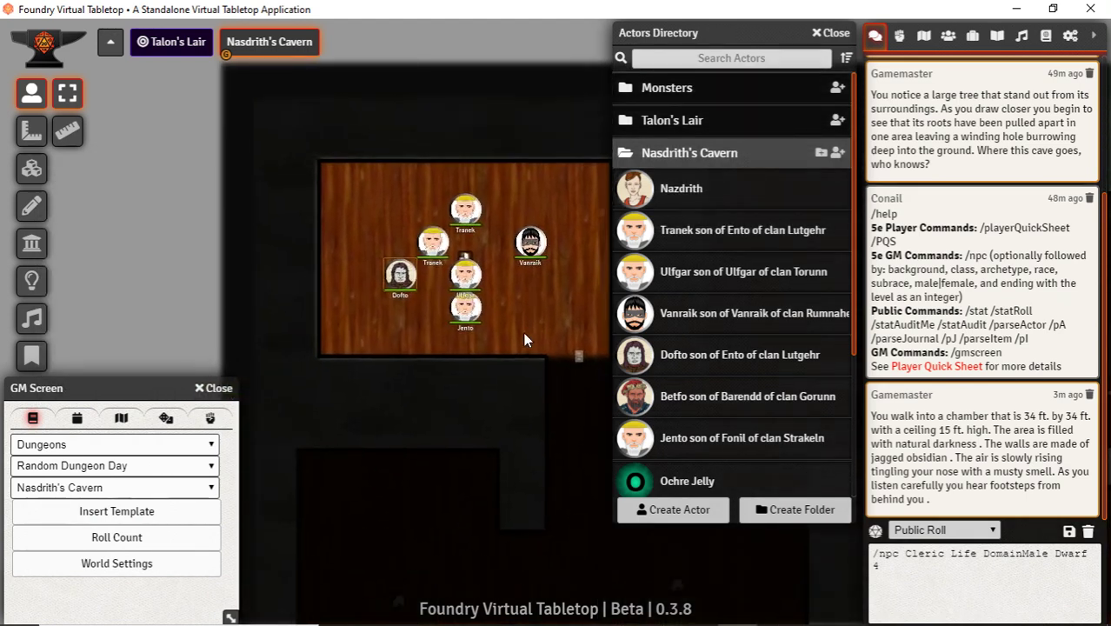
click(709, 164)
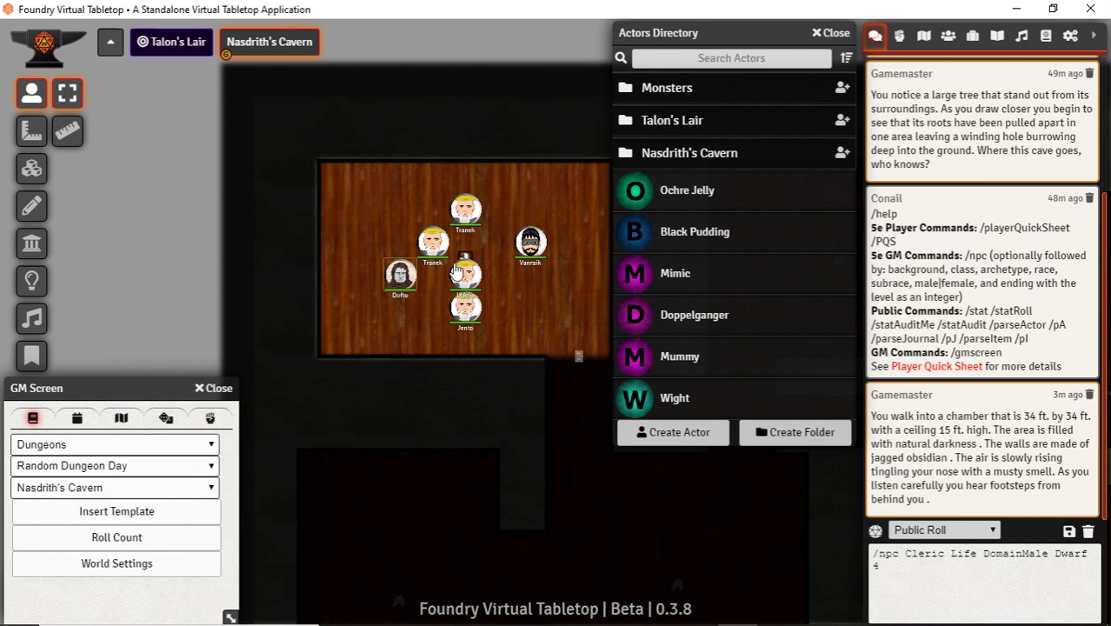
scroll(456, 272, down, 2)
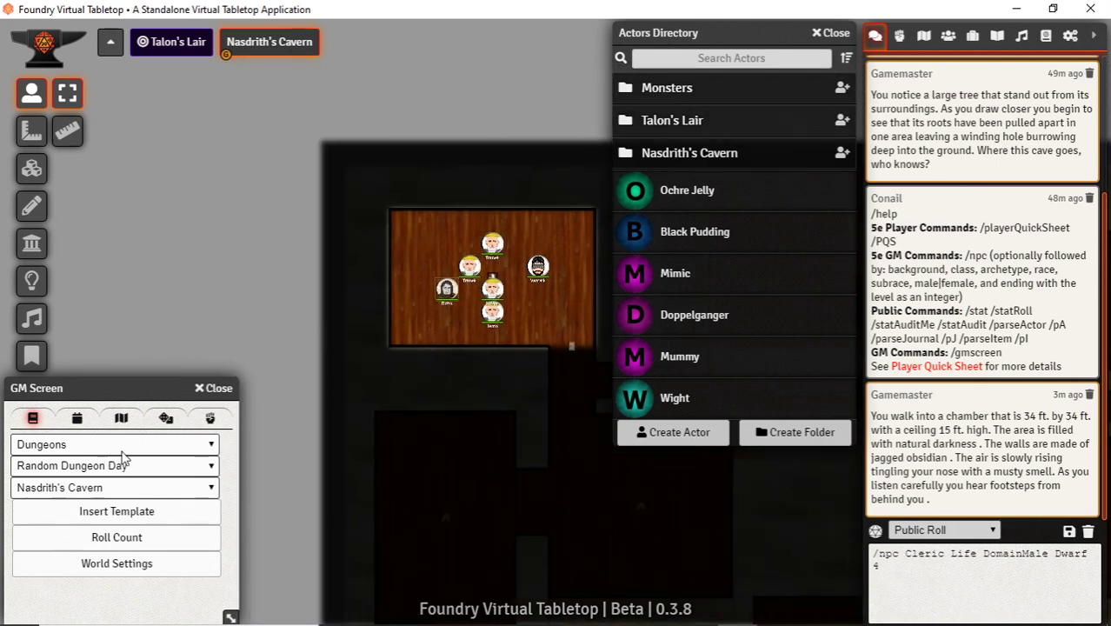
Generate a Settlement from the City templates in the Nasdrith's Cavern folder
click(62, 445)
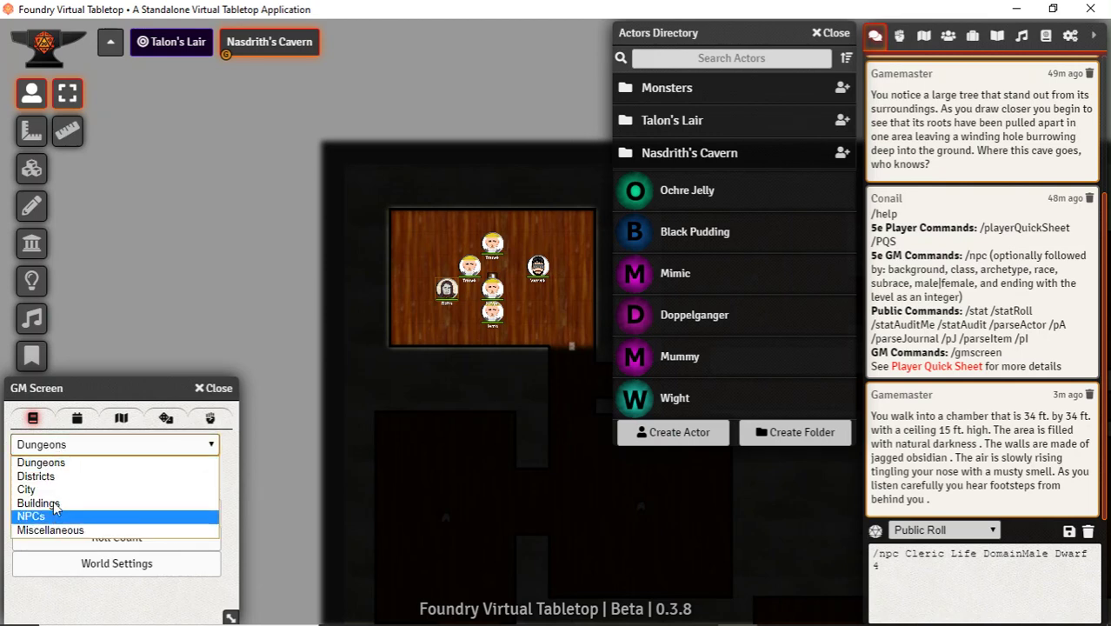
click(54, 490)
click(61, 466)
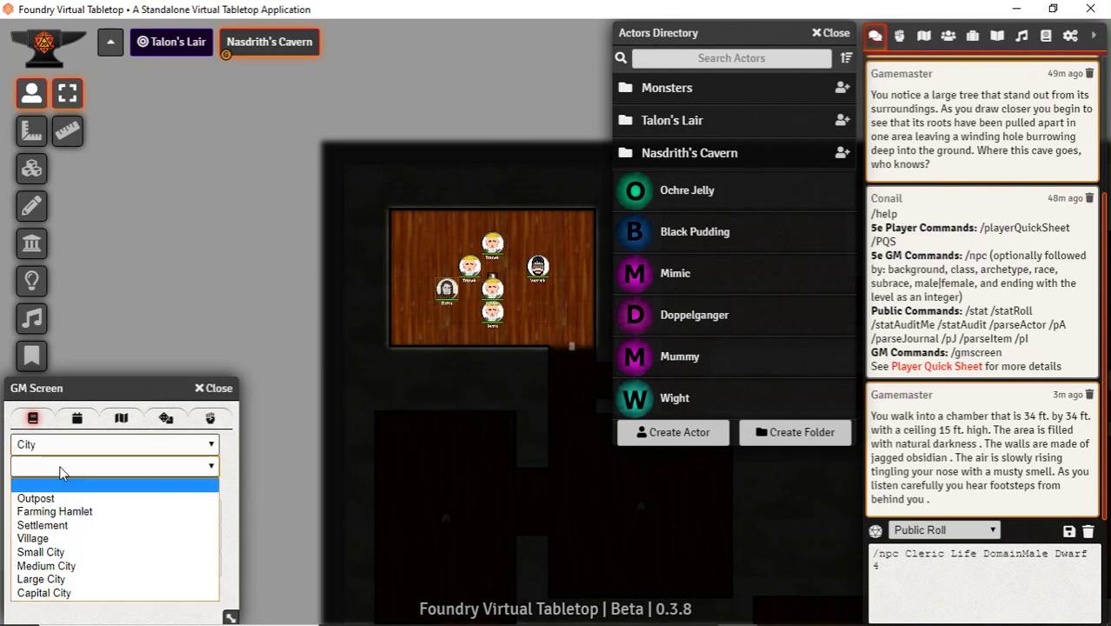
click(57, 526)
click(92, 511)
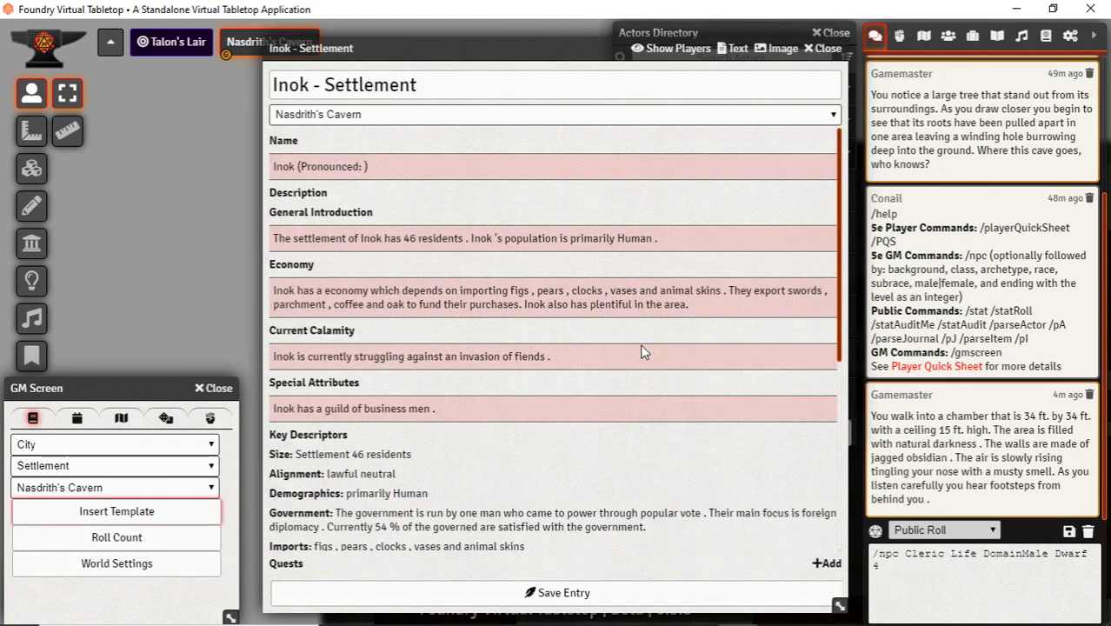
Generate the settlement's first small agricultural district and its fourth farm, keeping only the Farm entry open
scroll(641, 351, down, 4)
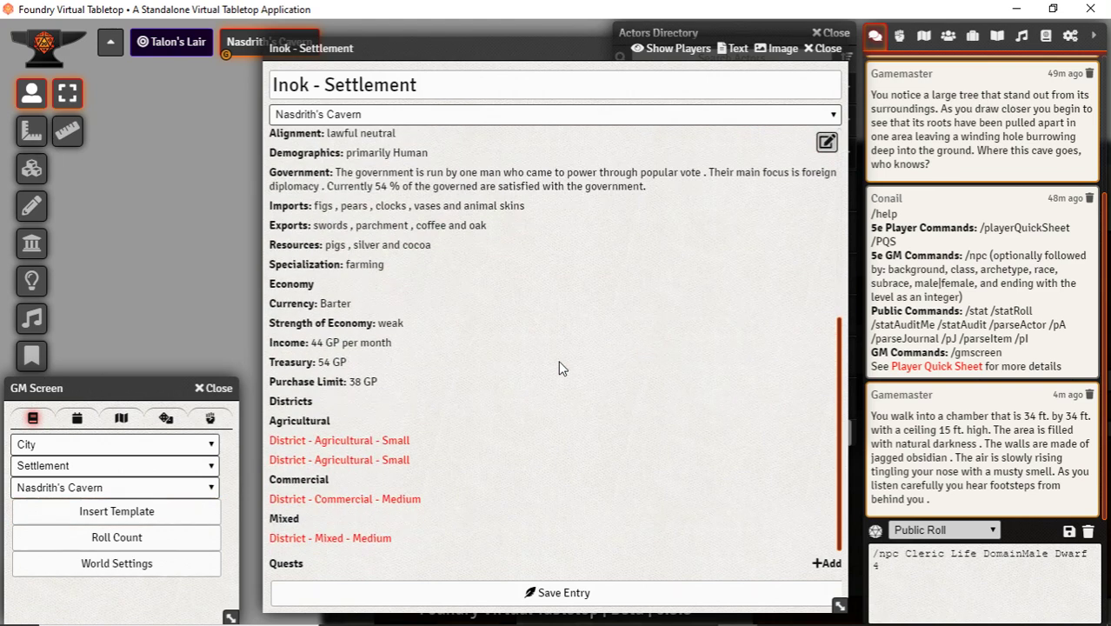
click(354, 440)
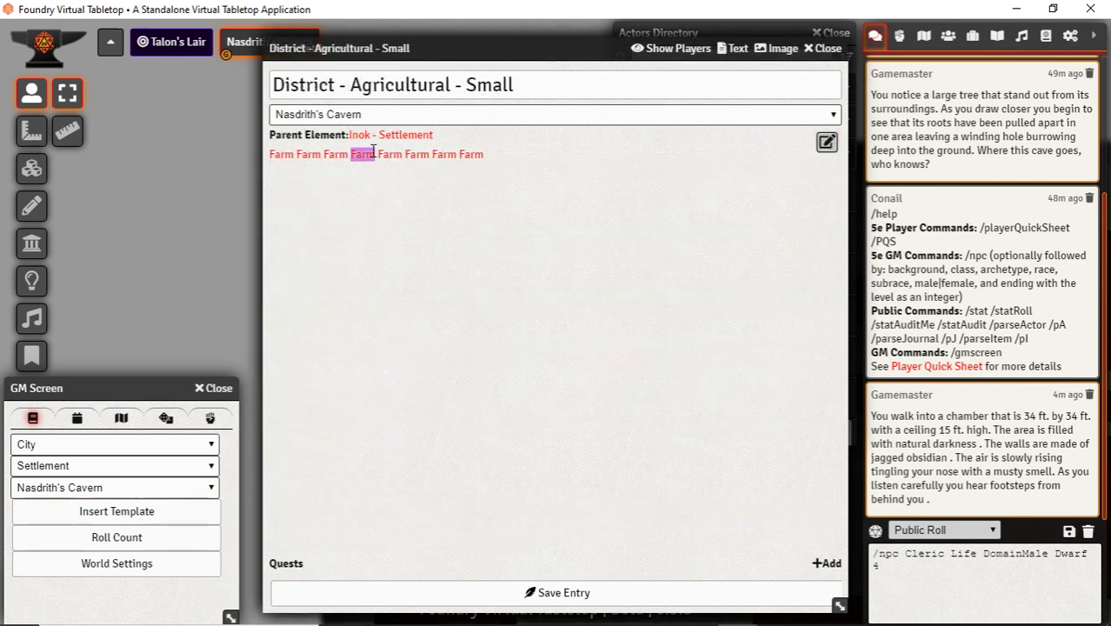
click(372, 154)
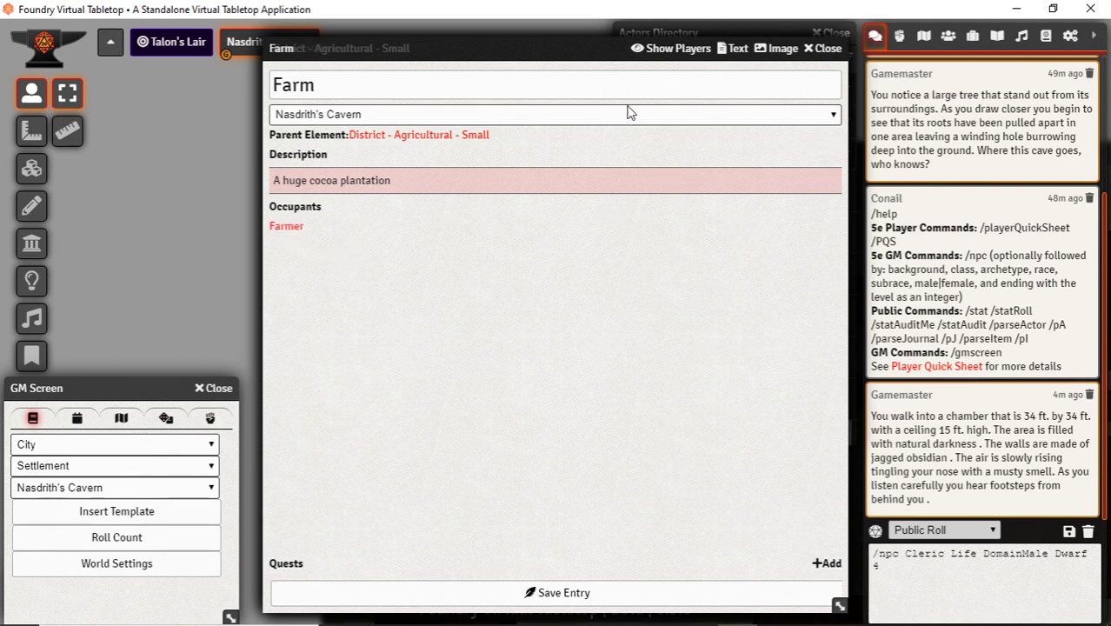
drag(542, 48, 280, 49)
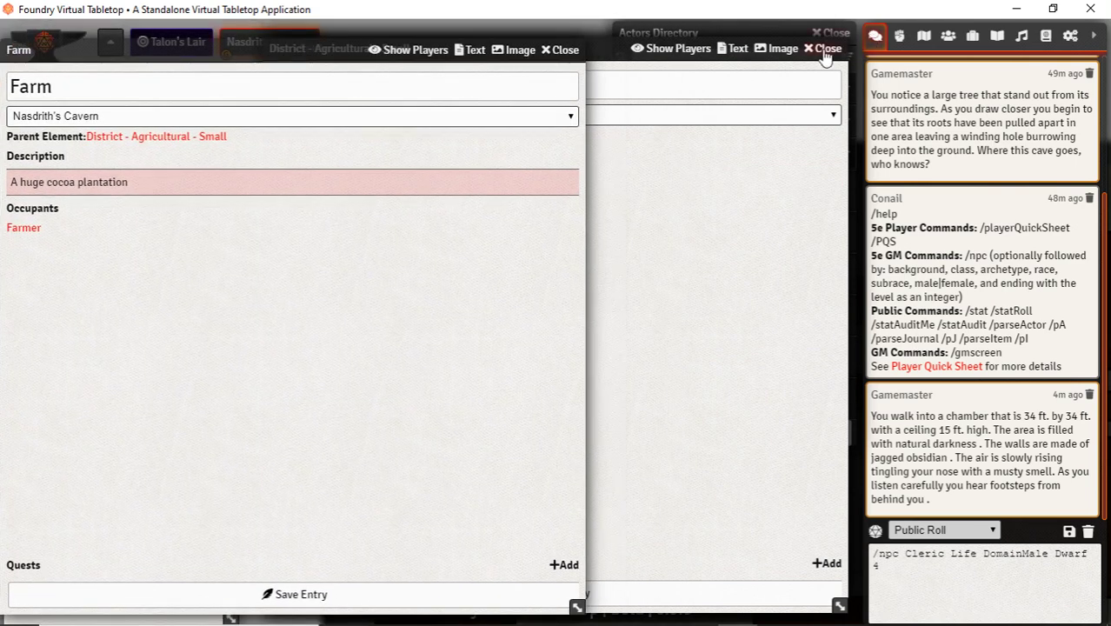
click(826, 51)
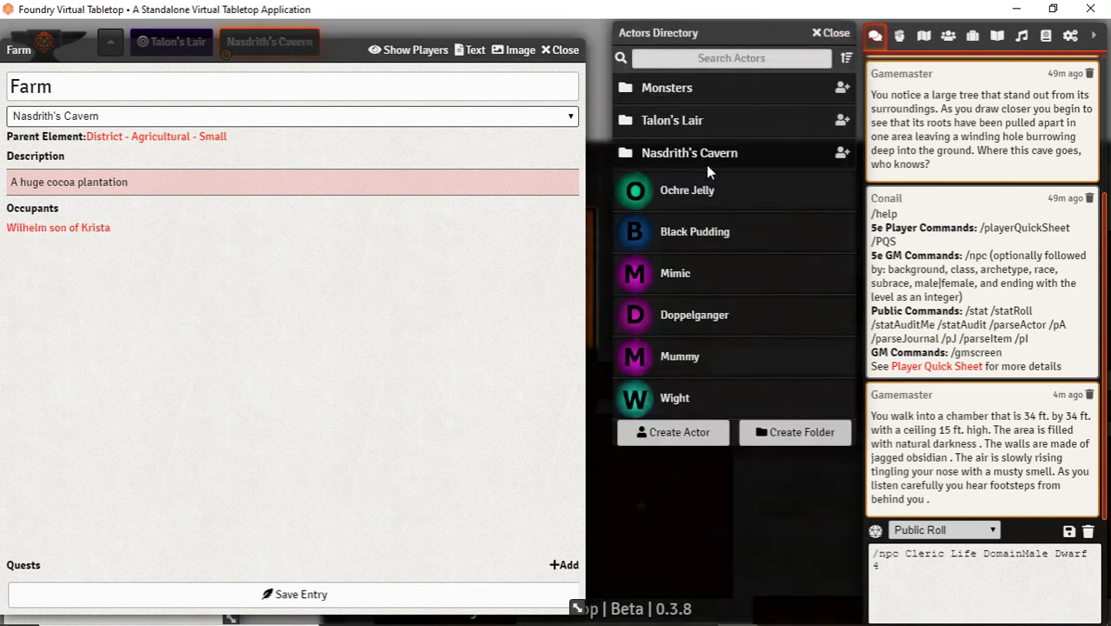
Generate the farm's Farmer occupant, review the character sheet, and close the sheet and the Farm entry
click(61, 227)
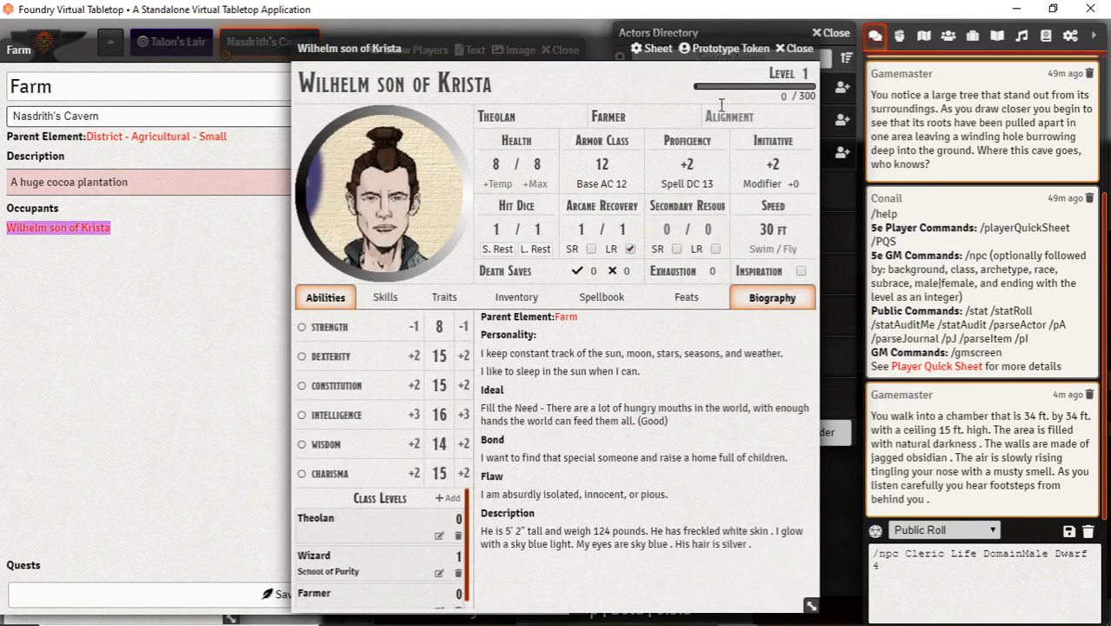
click(798, 48)
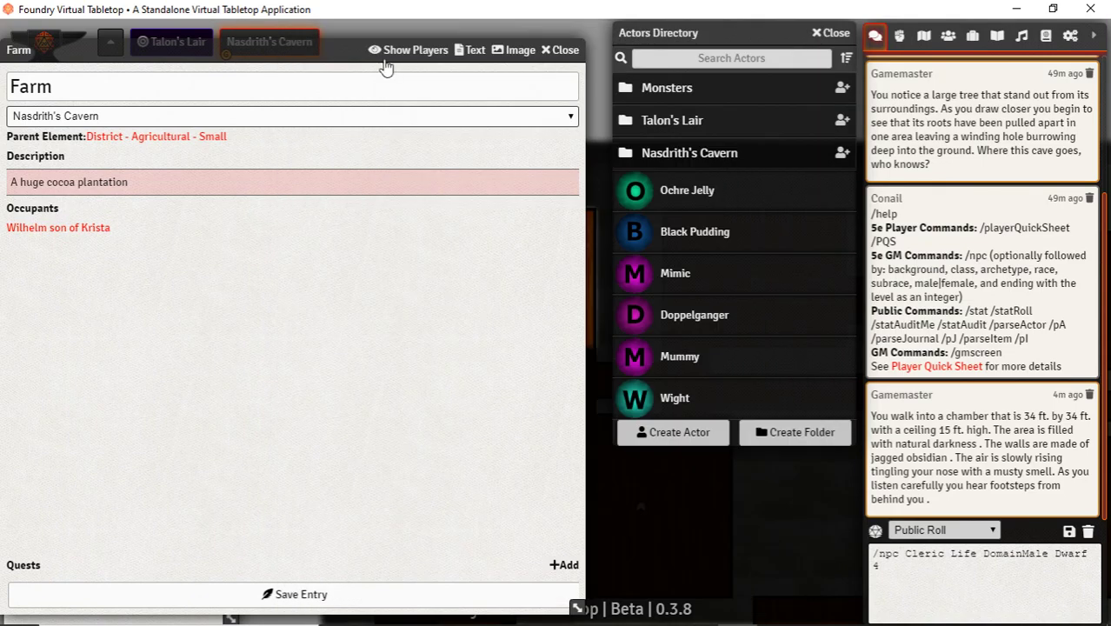
click(561, 49)
drag(463, 337, 248, 299)
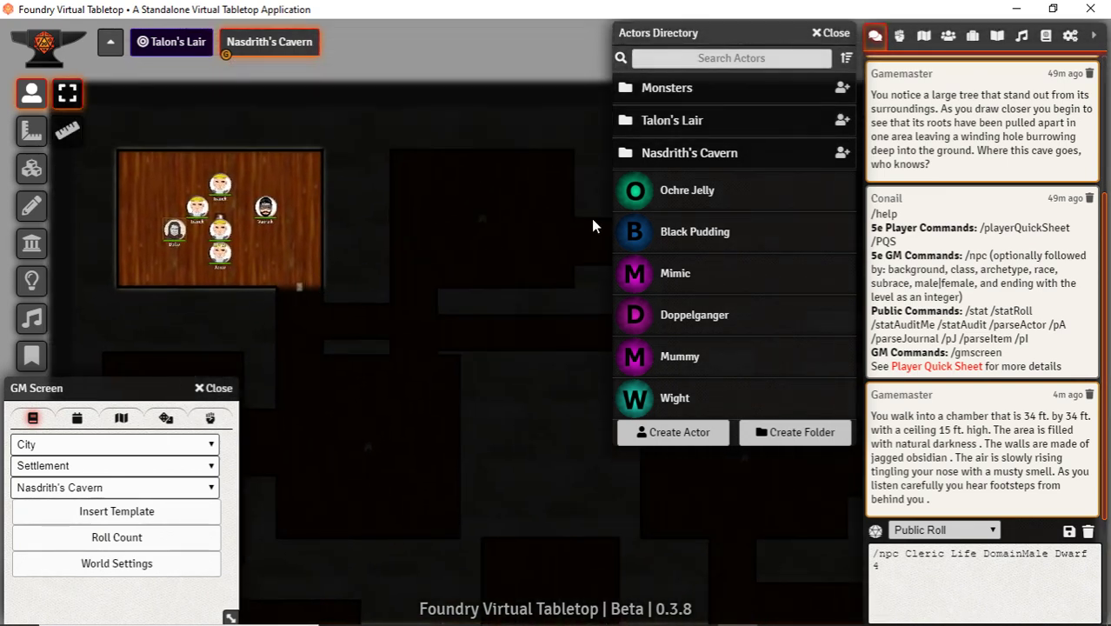